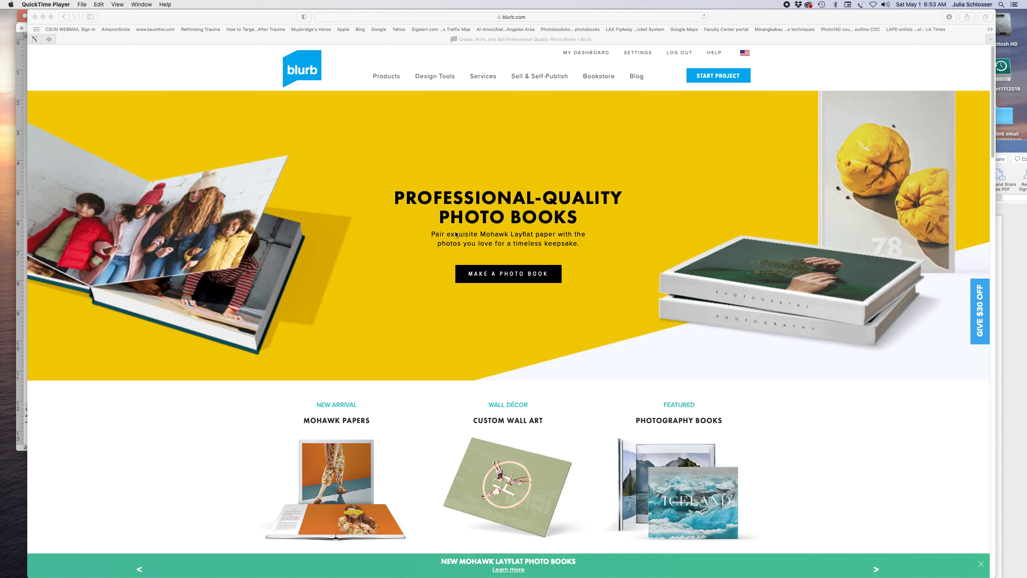
Show the blurb.com Products menu with categories like Photo Books, Magazines and Trade Books
{"action": "left_click", "coordinate": [387, 78]}
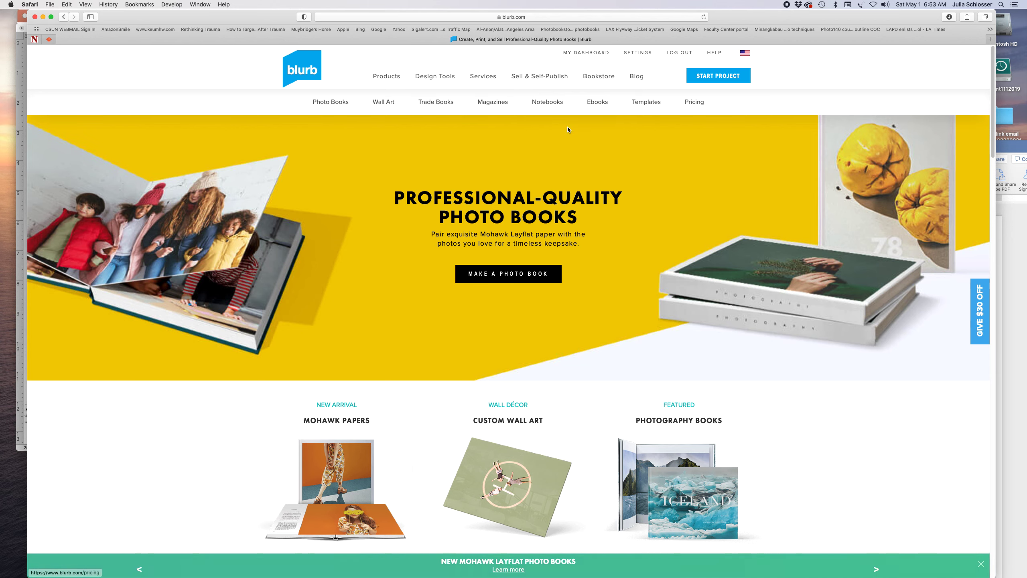
Open Blurb's Magazines page and start a magazine, showing Premium Magazine from US $5.99
{"action": "left_click", "coordinate": [492, 106]}
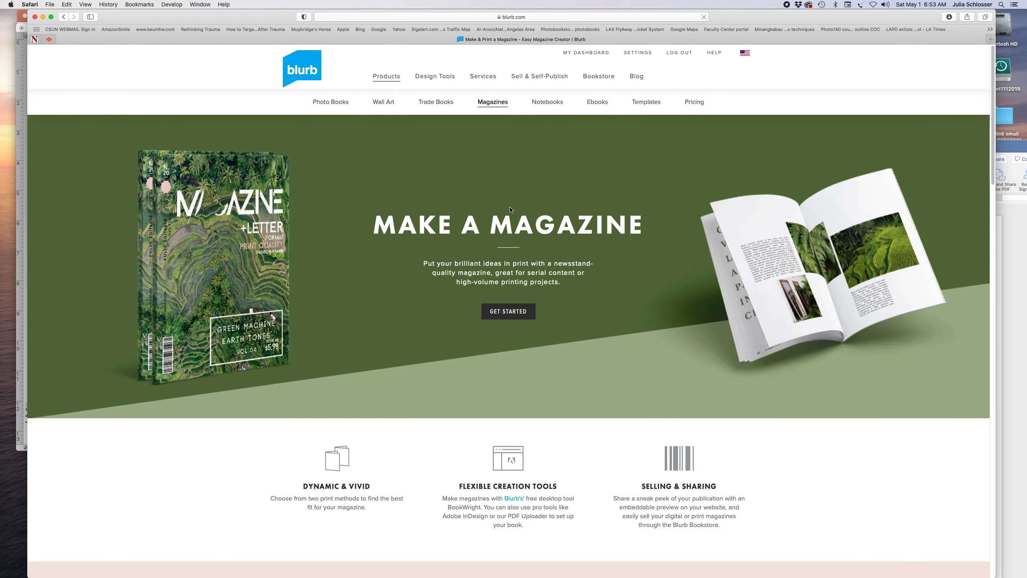
{"action": "left_click", "coordinate": [494, 316]}
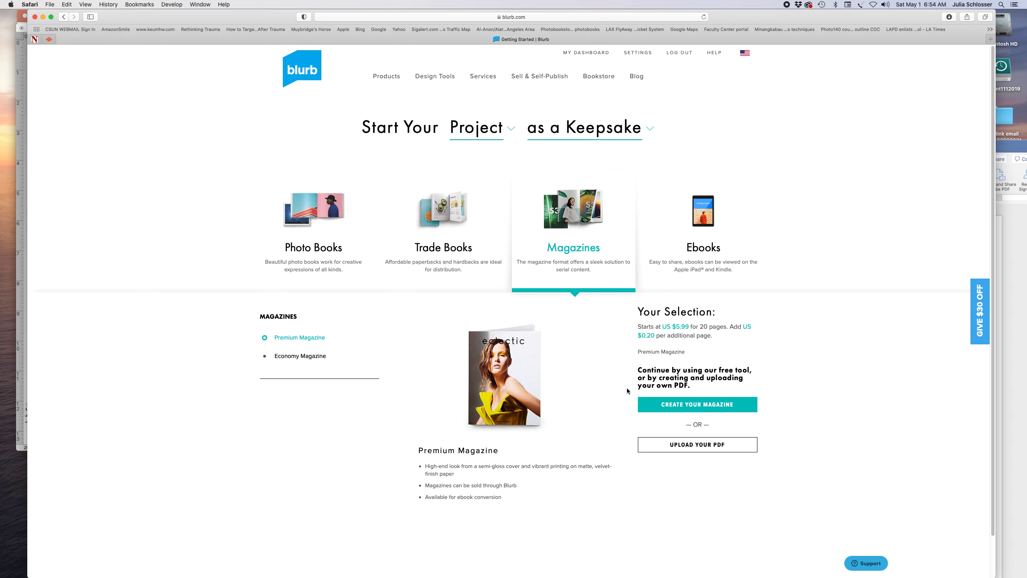
Compare Economy and Premium Magazine, then continue to the free BookWright design-tool page
{"action": "left_click", "coordinate": [322, 356]}
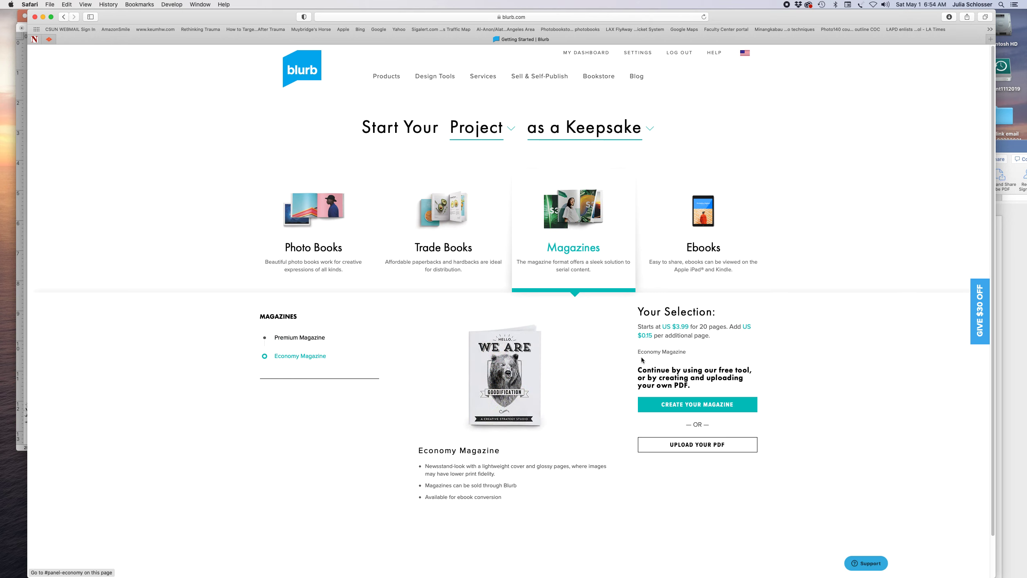
{"action": "left_click", "coordinate": [313, 336]}
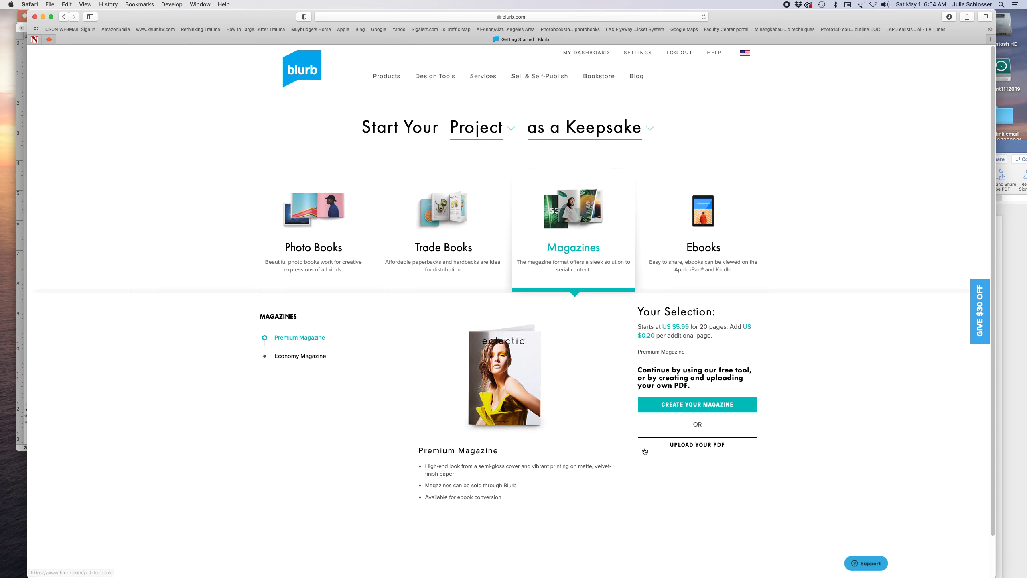
{"action": "left_click", "coordinate": [696, 405]}
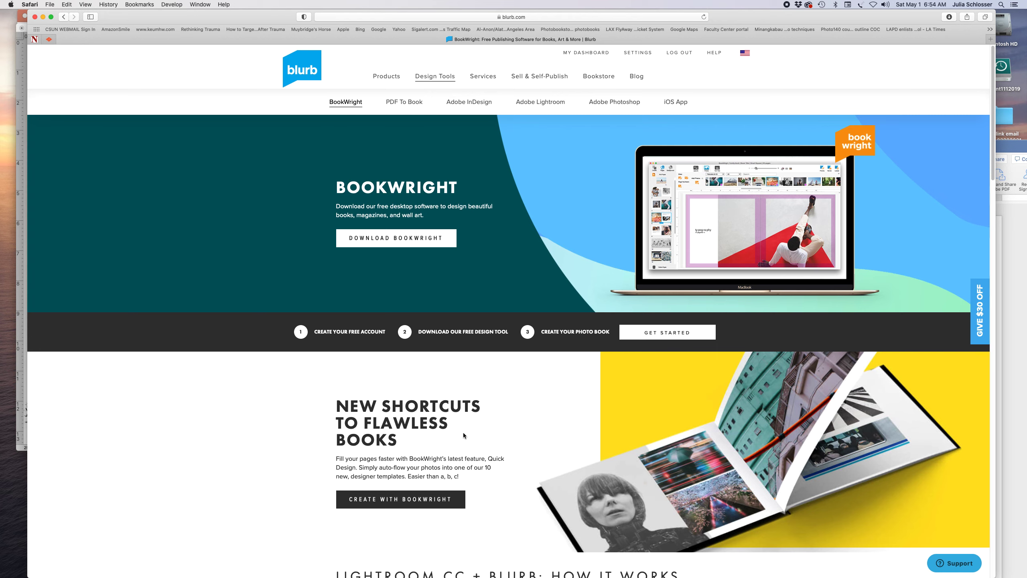
Download BookWright and show its 'Time to Create with BookWright!' install page
{"action": "left_click", "coordinate": [410, 504]}
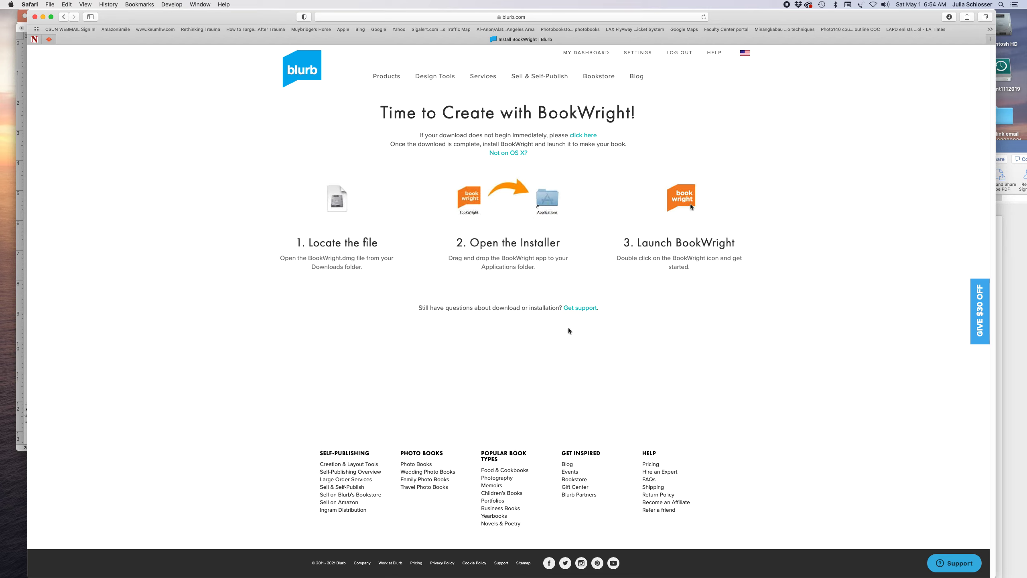
Launch BookWright from the Dock to show its Welcome window of existing books
{"action": "mouse_move", "coordinate": [154, 576]}
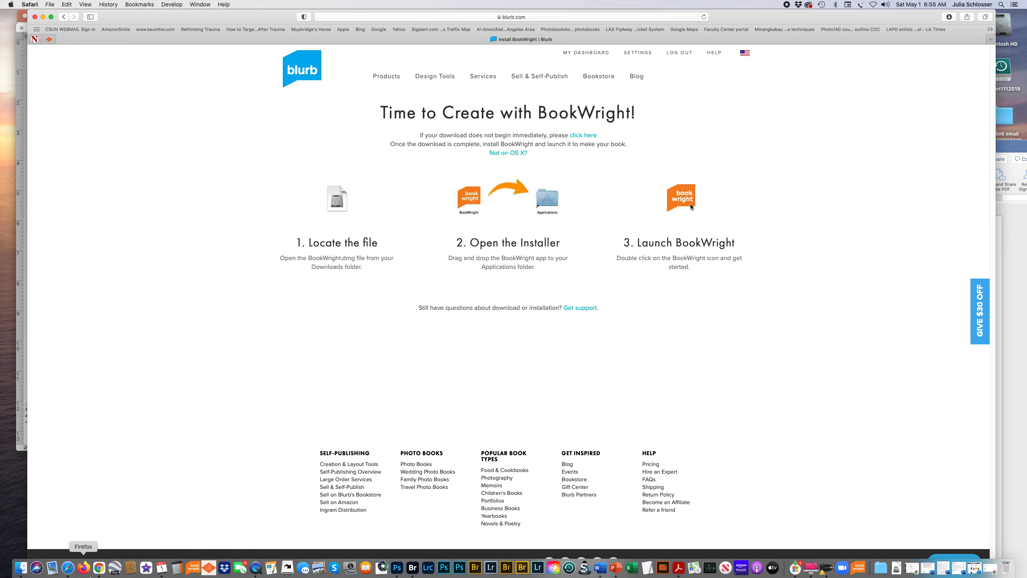
{"action": "left_click", "coordinate": [193, 568]}
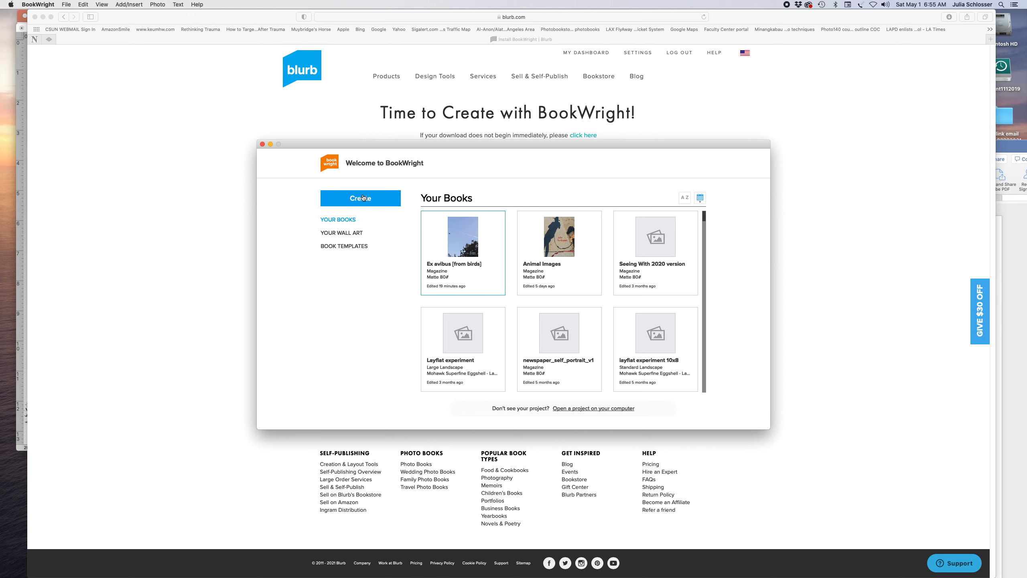
Start a Pro Design project as an 8.5x11 Premium Magazine with Matte 80# paper and softcover
{"action": "left_click", "coordinate": [363, 197]}
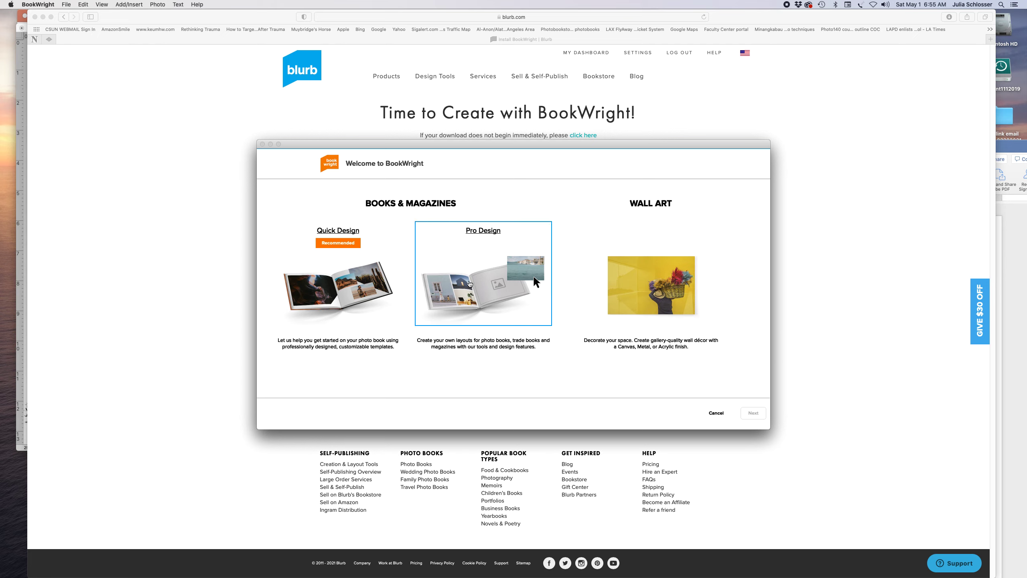
{"action": "left_click", "coordinate": [469, 283]}
{"action": "left_click", "coordinate": [759, 417]}
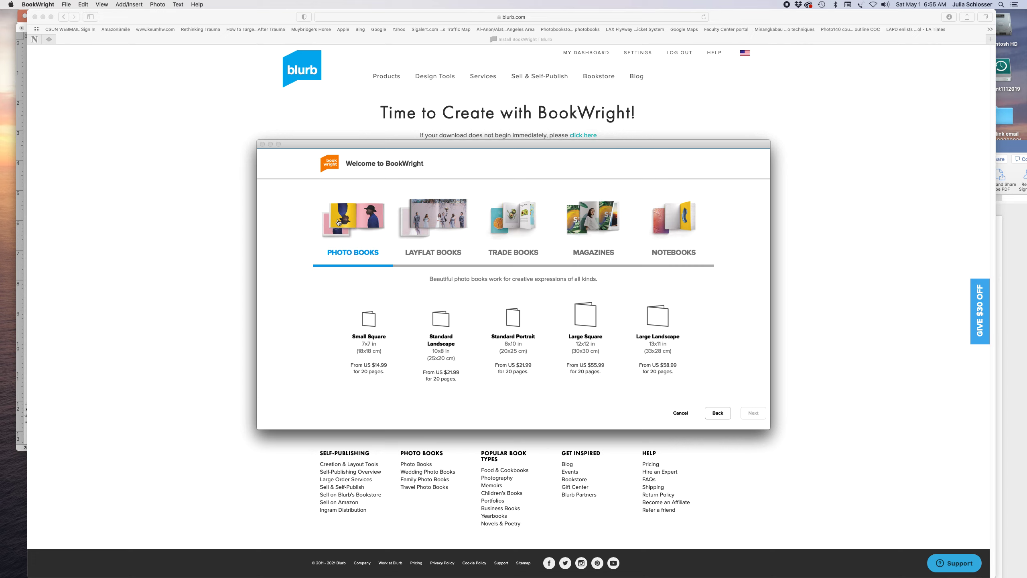
{"action": "left_click", "coordinate": [429, 222]}
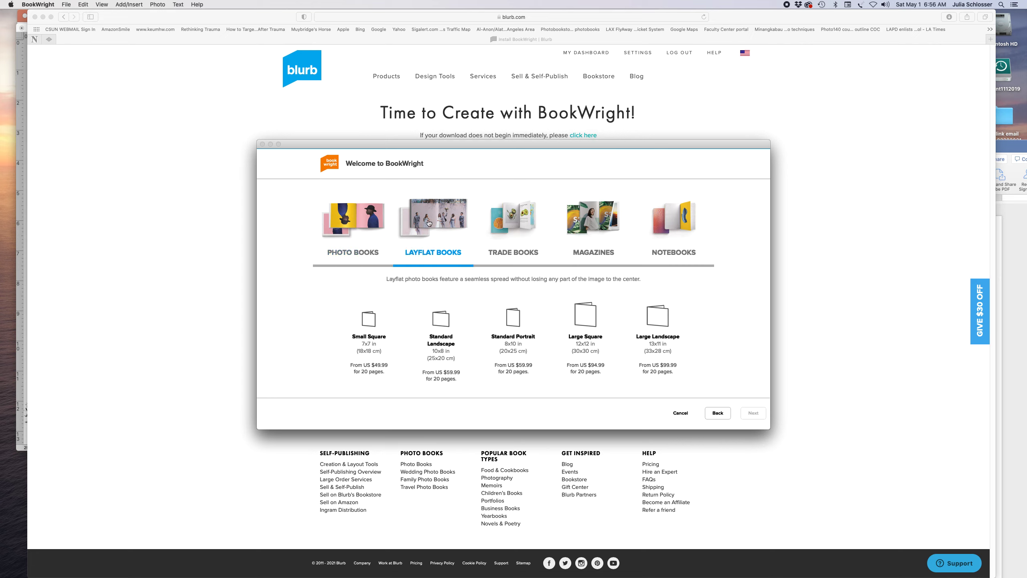
{"action": "left_click", "coordinate": [514, 222]}
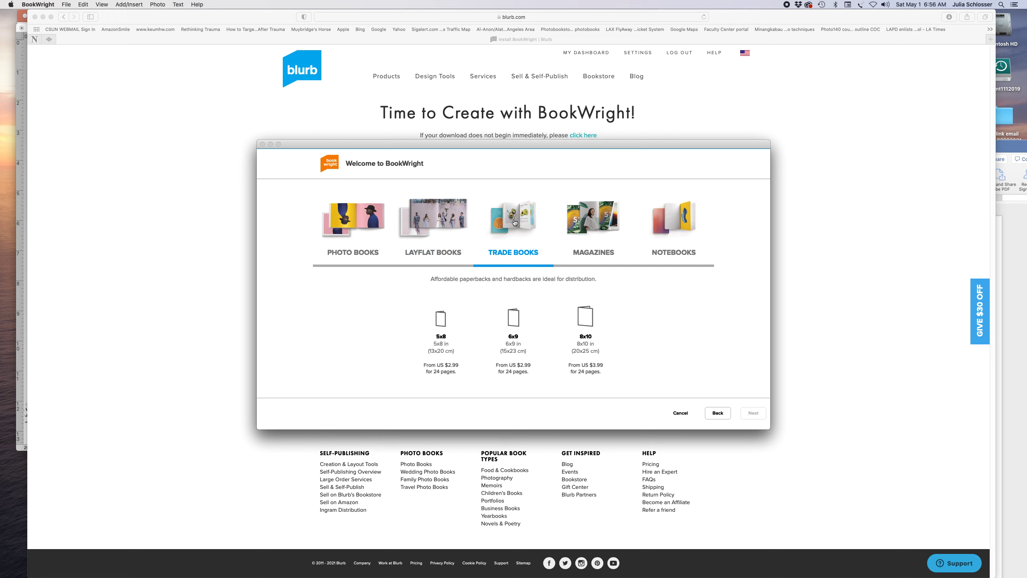
{"action": "left_click", "coordinate": [601, 231]}
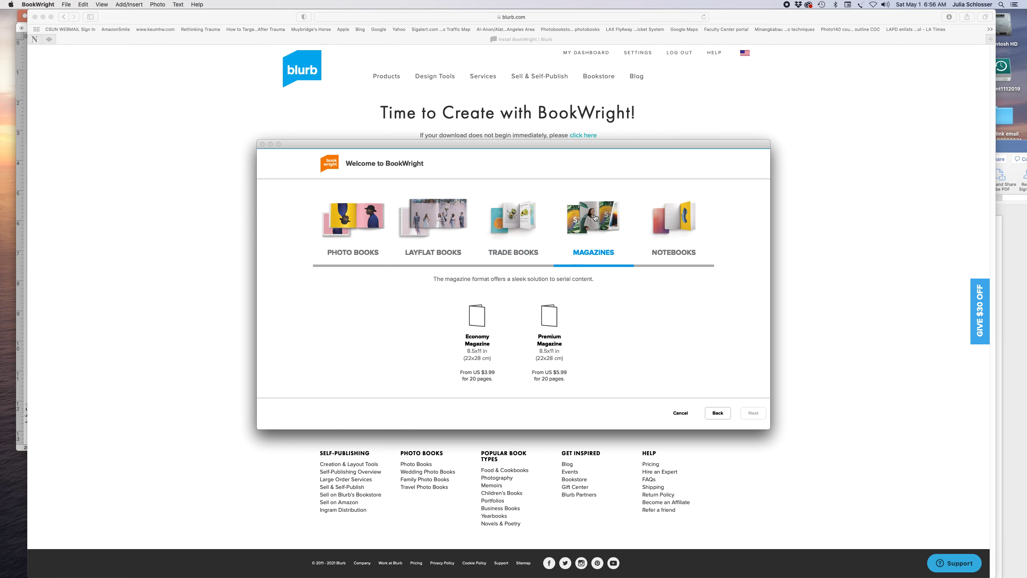
{"action": "left_click", "coordinate": [547, 322]}
{"action": "left_click", "coordinate": [747, 413]}
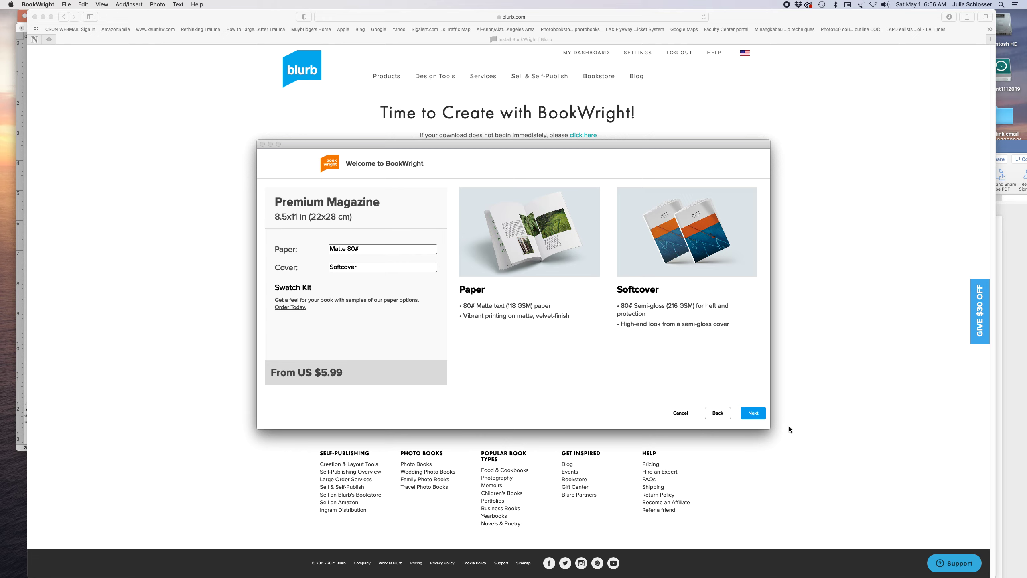
Enter the project title 'Test magazine Art 250', fixing a typo along the way
{"action": "left_click", "coordinate": [755, 413]}
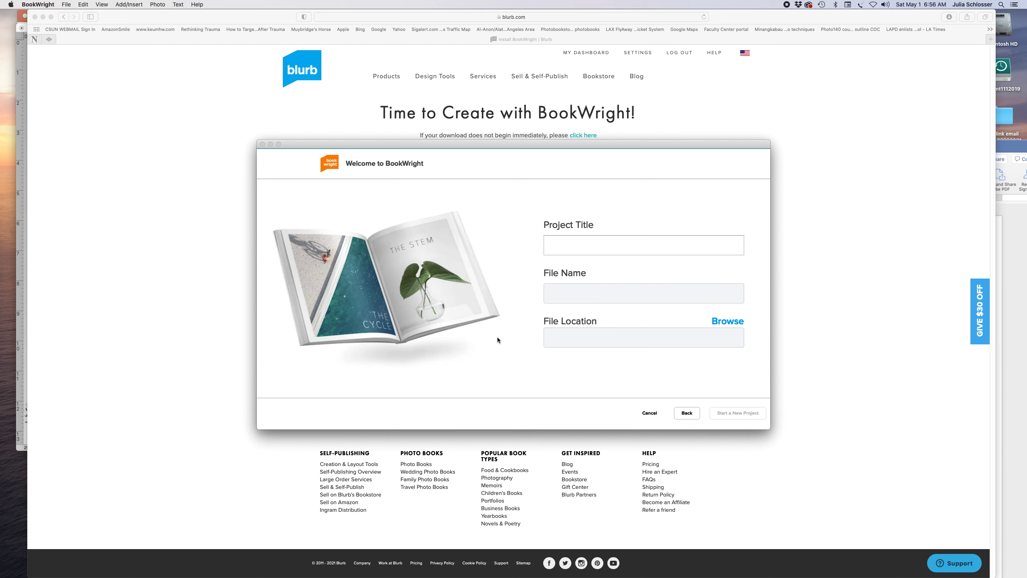
{"action": "type", "text": "T"}
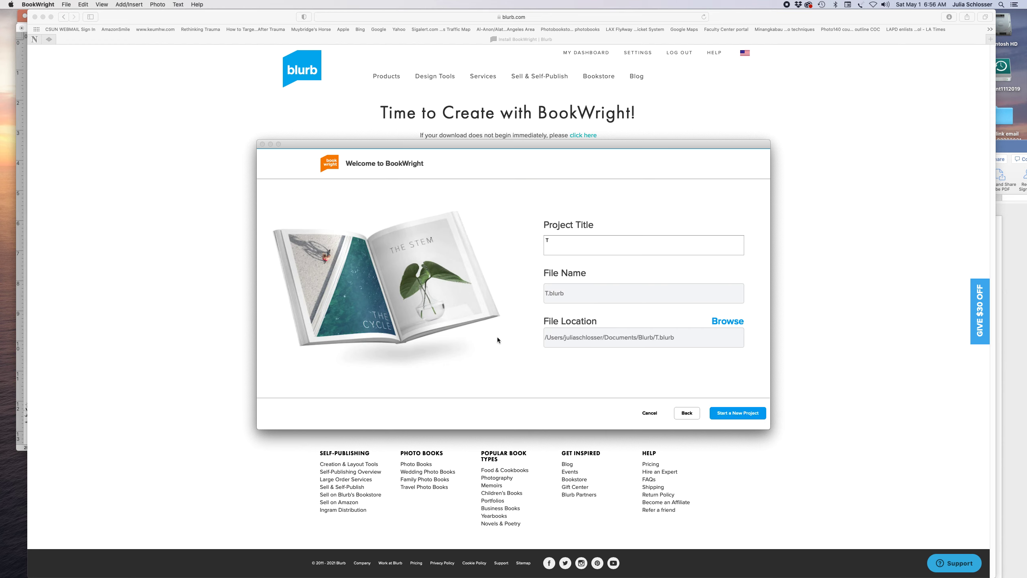
{"action": "type", "text": "est magazine Art 25"}
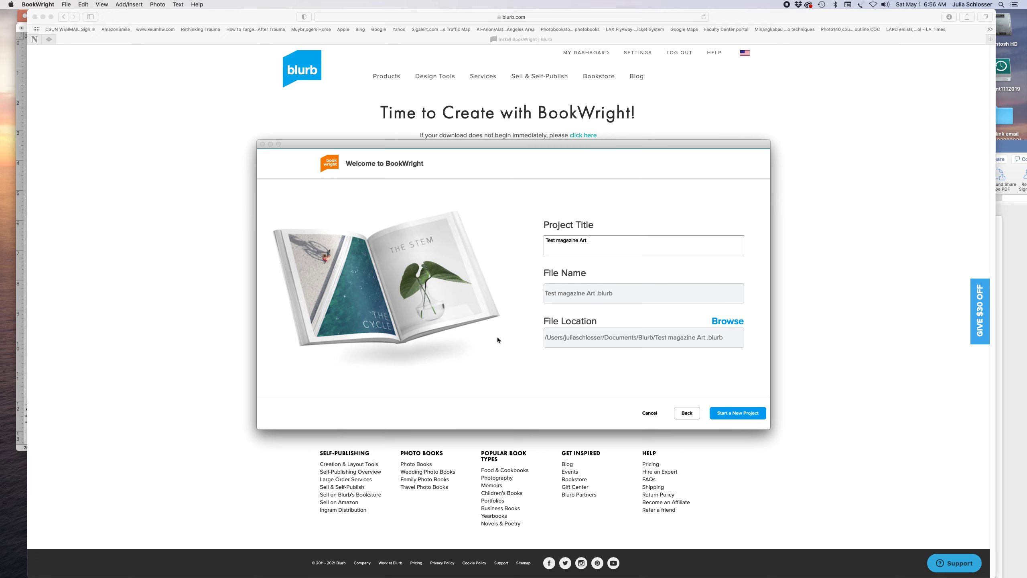
{"action": "type", "text": "0"}
Create the project and import all six photos from Desktop > post production > use for blurb
{"action": "left_click", "coordinate": [746, 413]}
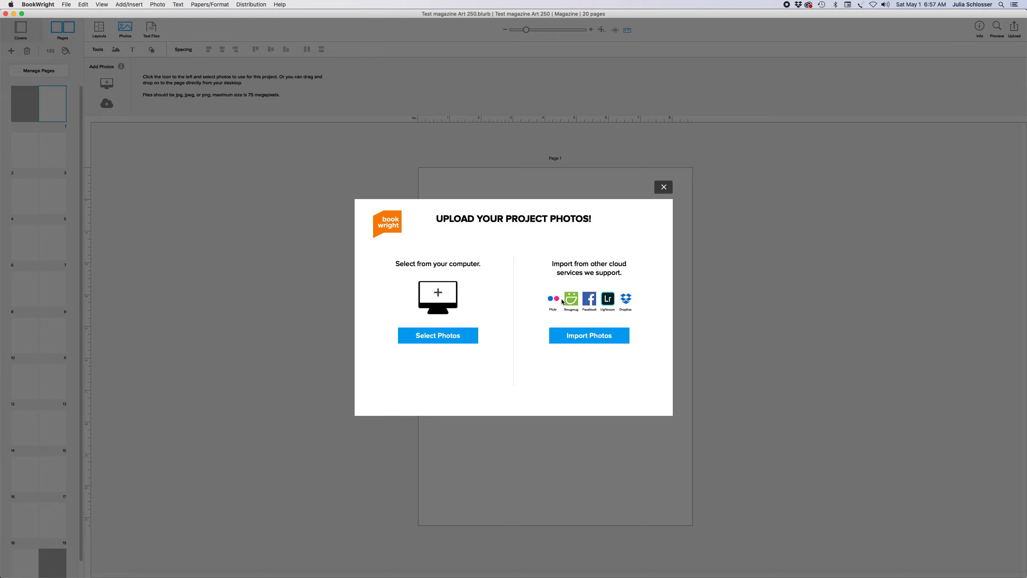
{"action": "left_click", "coordinate": [421, 338]}
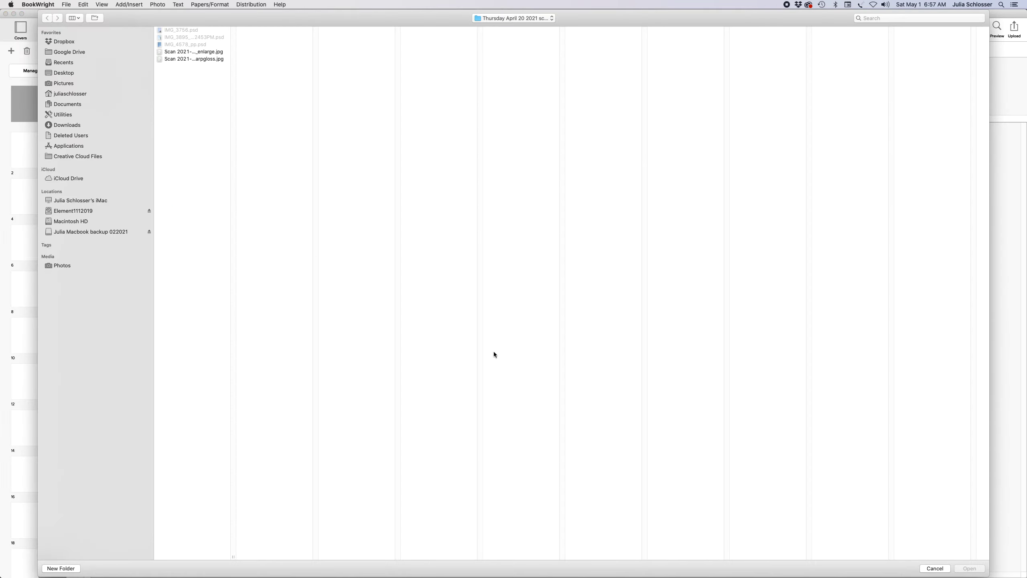
{"action": "left_click", "coordinate": [63, 74]}
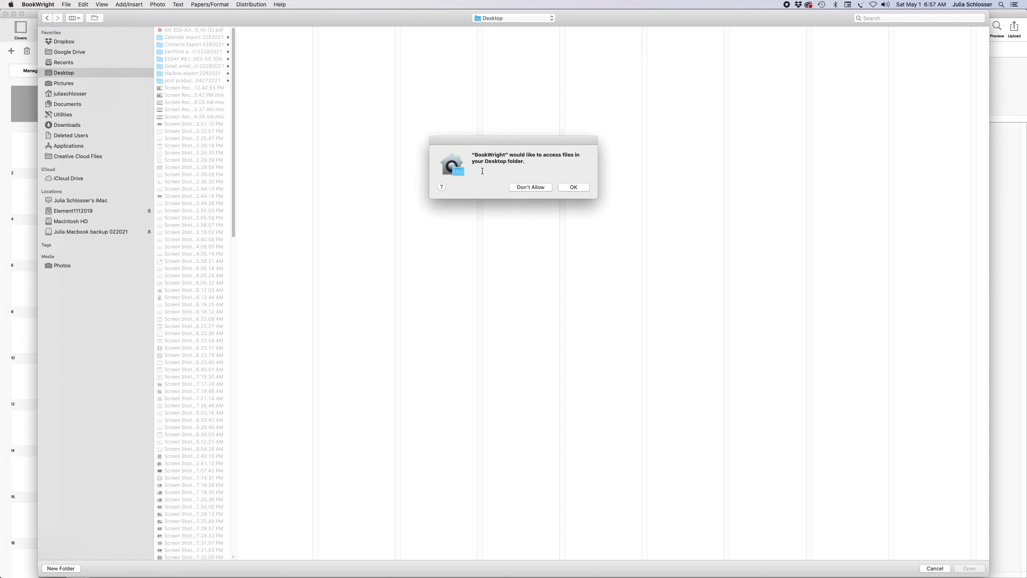
{"action": "left_click", "coordinate": [574, 187]}
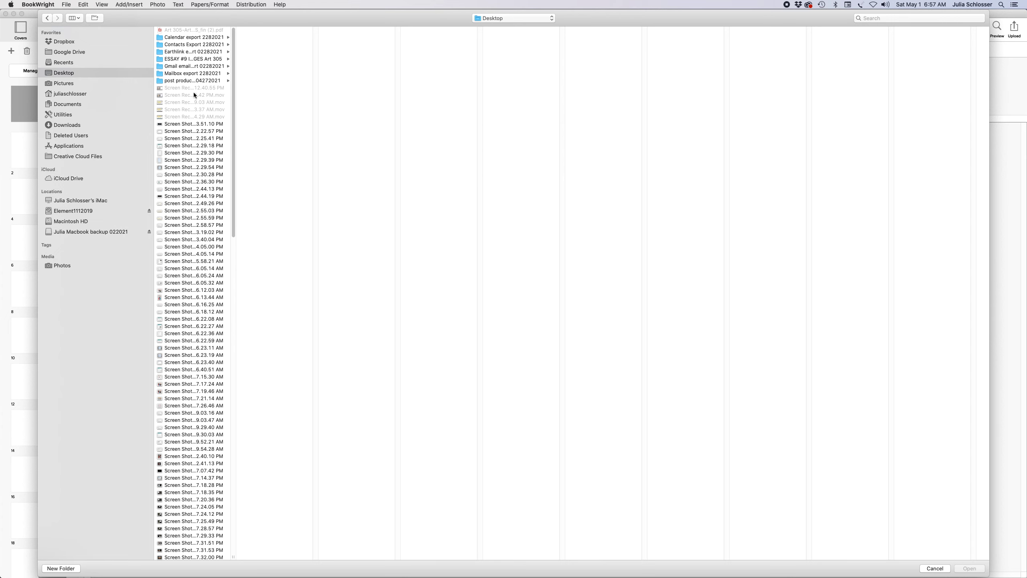
{"action": "left_click", "coordinate": [205, 79]}
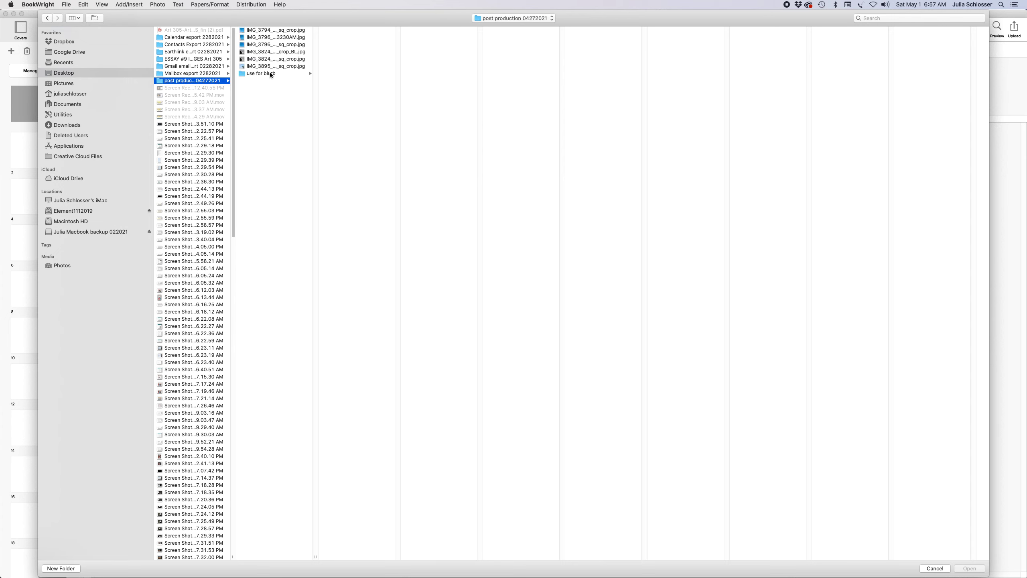
{"action": "left_click", "coordinate": [270, 74]}
{"action": "left_click", "coordinate": [350, 31]}
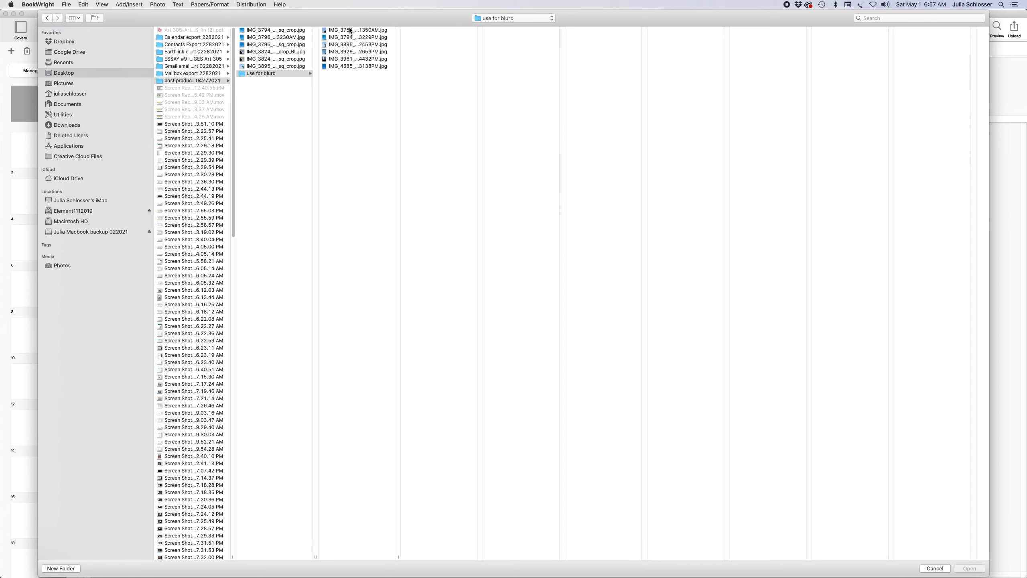
{"action": "left_click", "coordinate": [357, 66], "text": "shift"}
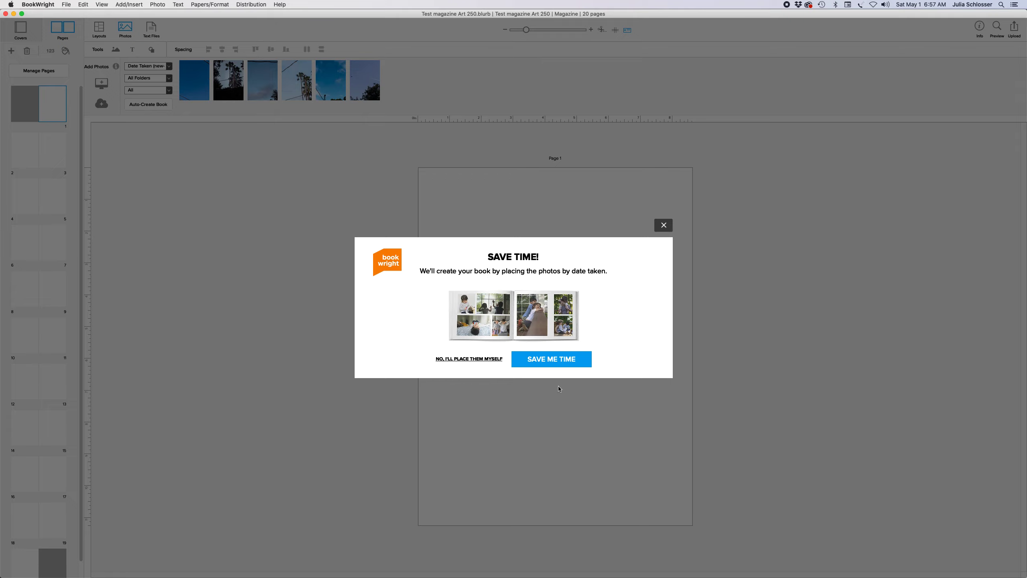
Auto-place the photos, then reorder pages: palm-tree photo to page 12, helicopter sky to page 8
{"action": "left_click", "coordinate": [558, 360]}
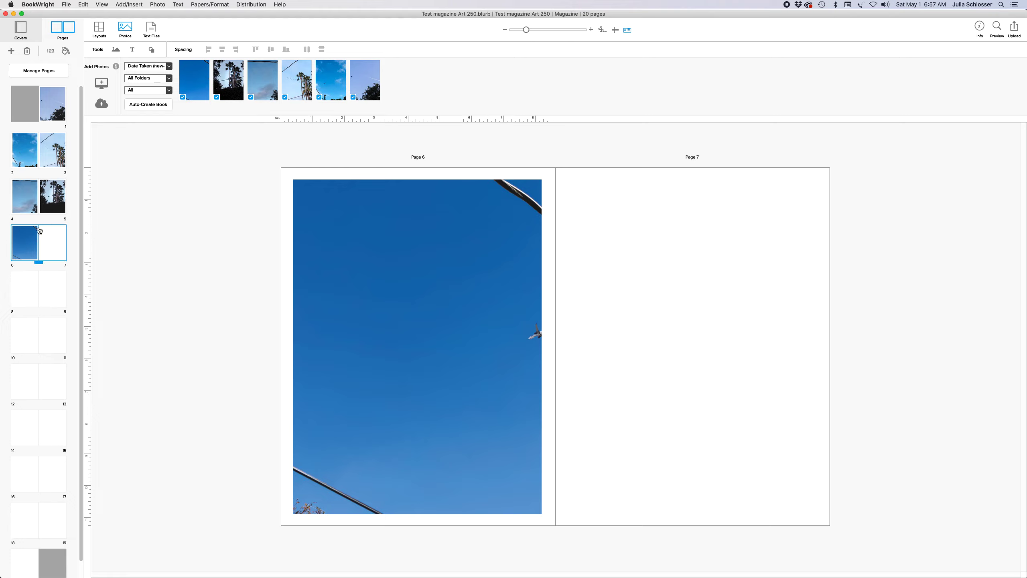
{"action": "left_click_drag", "start_coordinate": [25, 230], "coordinate": [49, 282]}
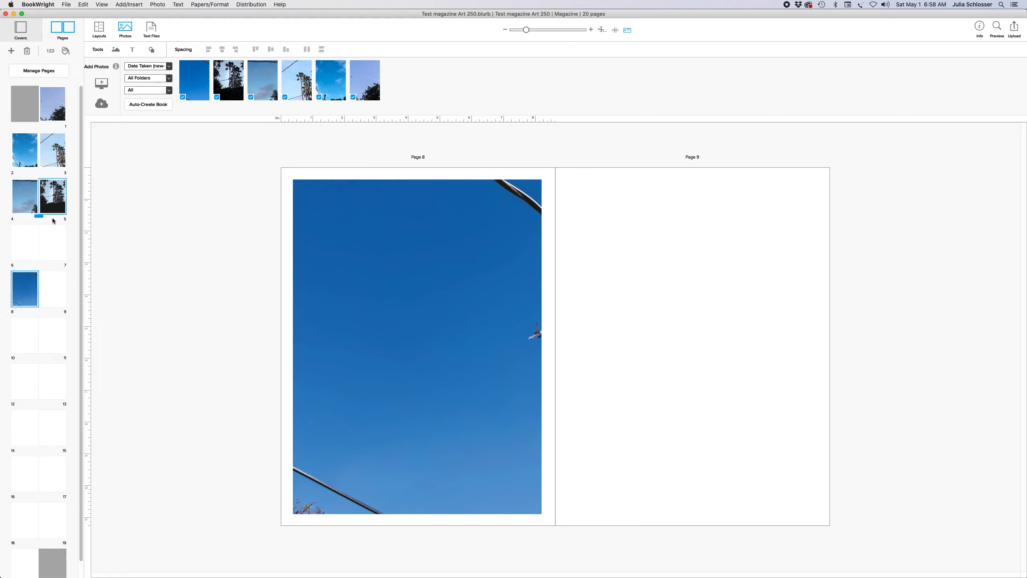
{"action": "left_click_drag", "start_coordinate": [54, 198], "coordinate": [49, 233]}
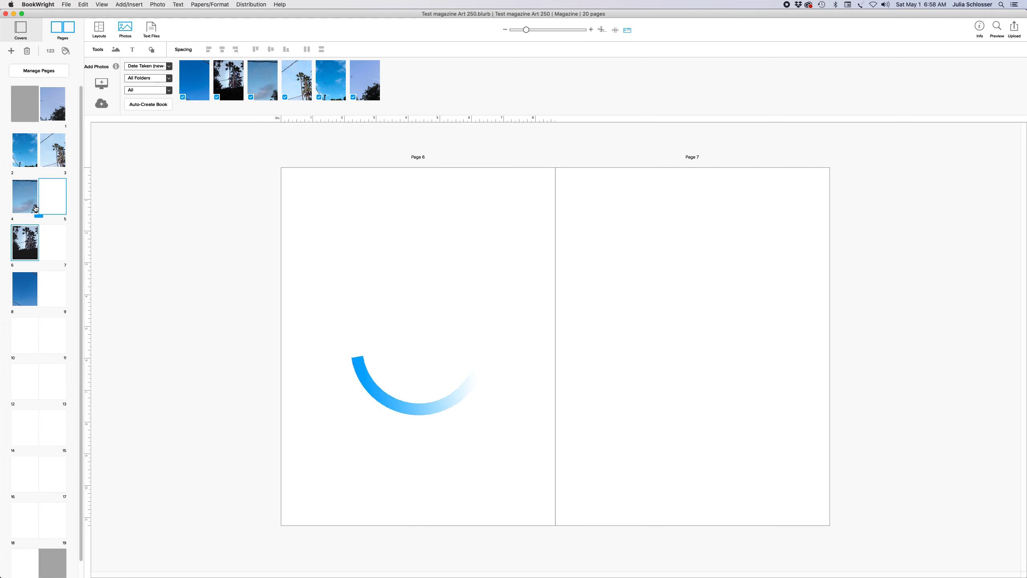
{"action": "left_click_drag", "start_coordinate": [51, 148], "coordinate": [18, 324]}
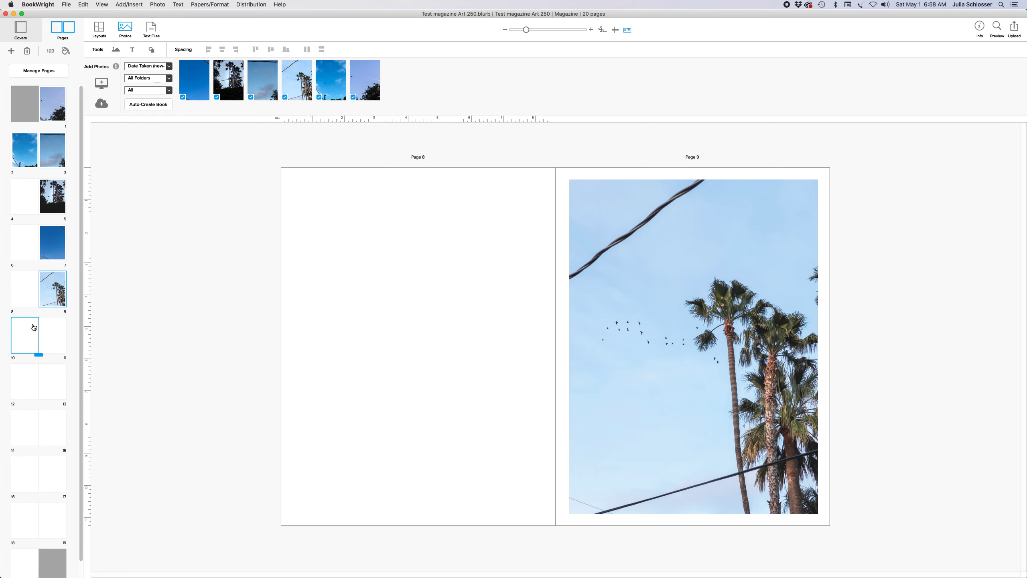
{"action": "scroll", "coordinate": [34, 327], "scroll_direction": "down", "scroll_amount": 1}
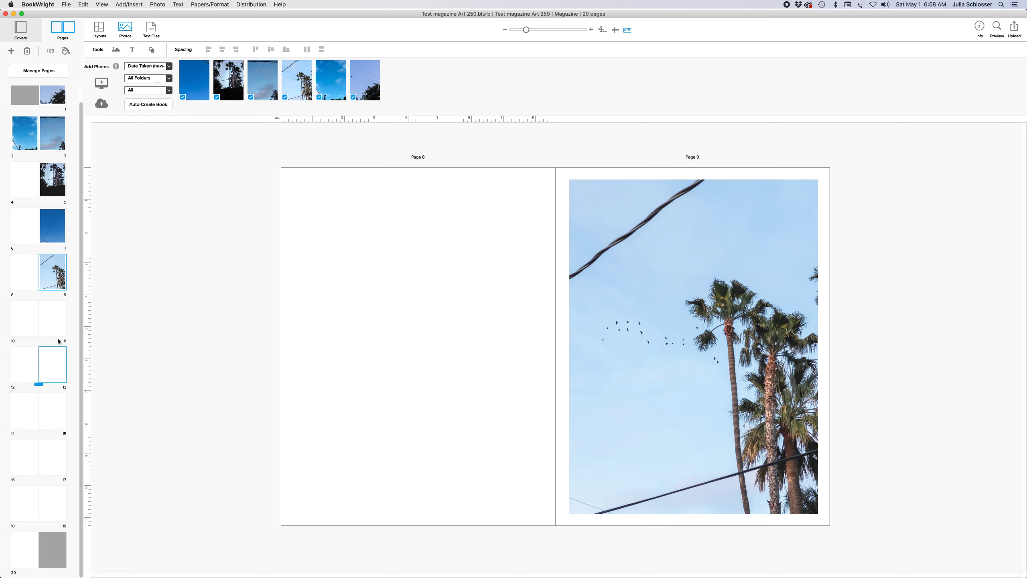
{"action": "left_click_drag", "start_coordinate": [52, 281], "coordinate": [46, 365]}
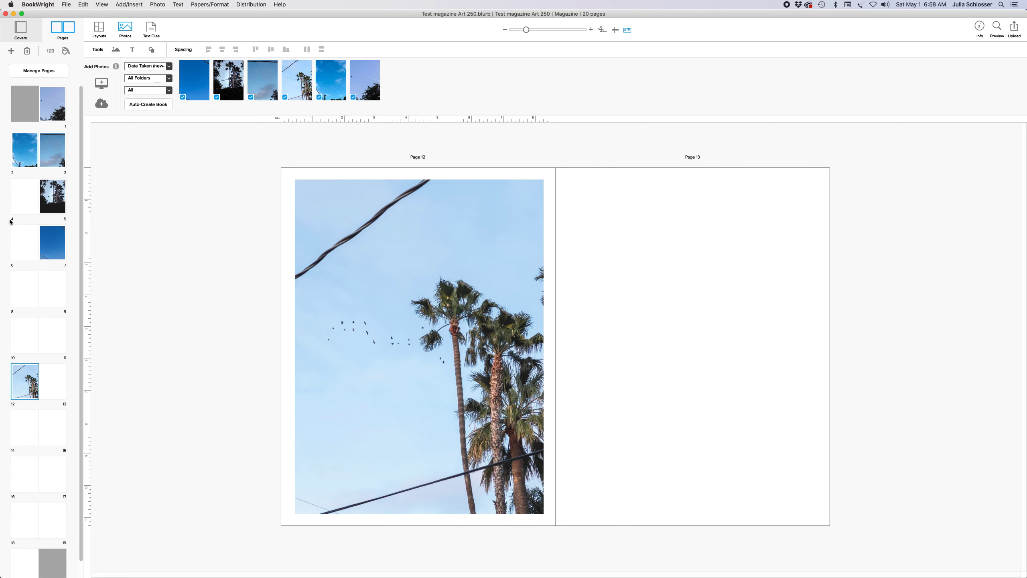
{"action": "left_click_drag", "start_coordinate": [32, 143], "coordinate": [48, 281]}
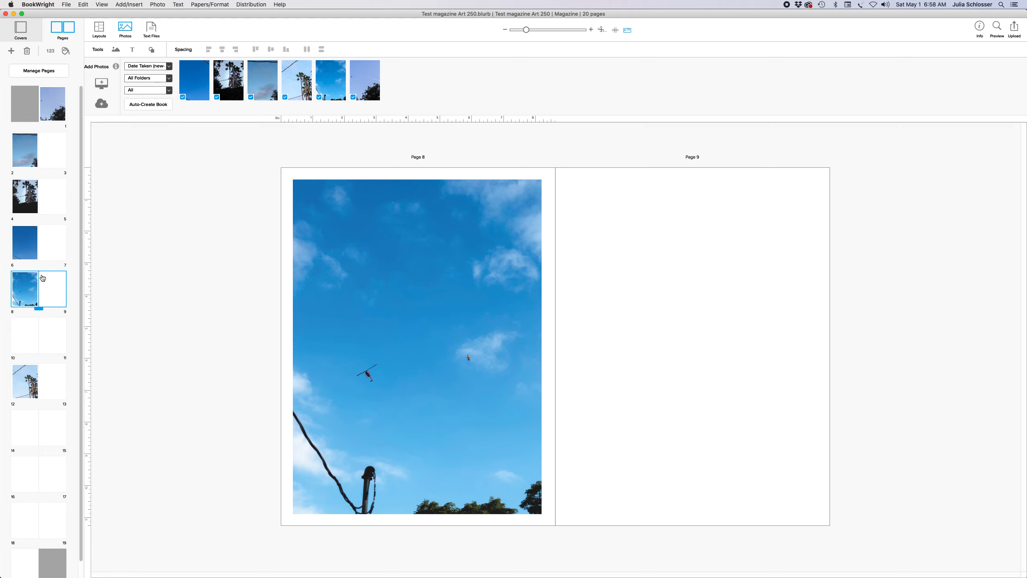
Move the helicopter sky page from page 8 to page 10, leaving pages 8–9 empty
{"action": "left_click", "coordinate": [342, 309]}
{"action": "left_click_drag", "start_coordinate": [24, 297], "coordinate": [49, 338]}
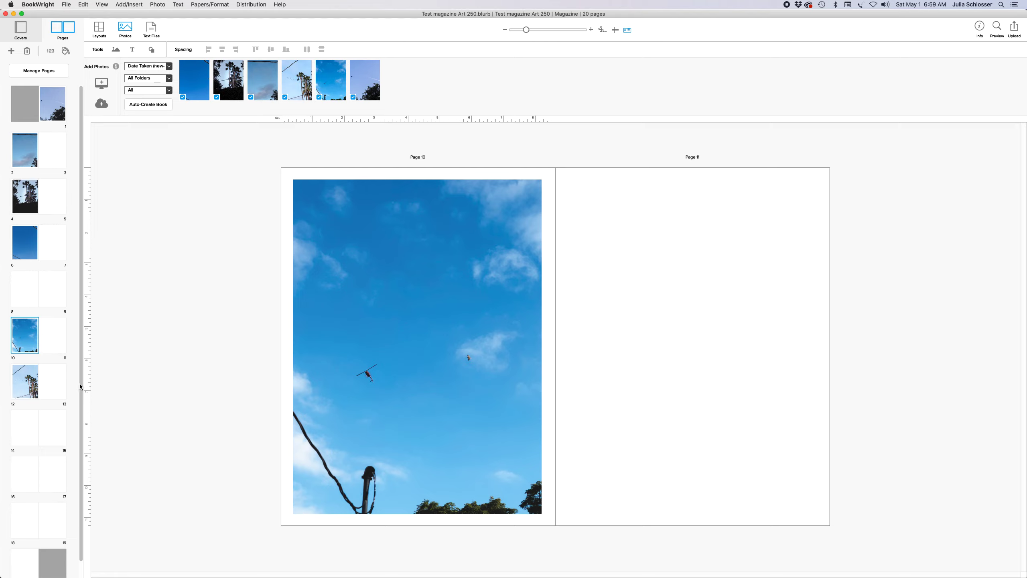
{"action": "scroll", "coordinate": [80, 384], "scroll_direction": "down", "scroll_amount": 3}
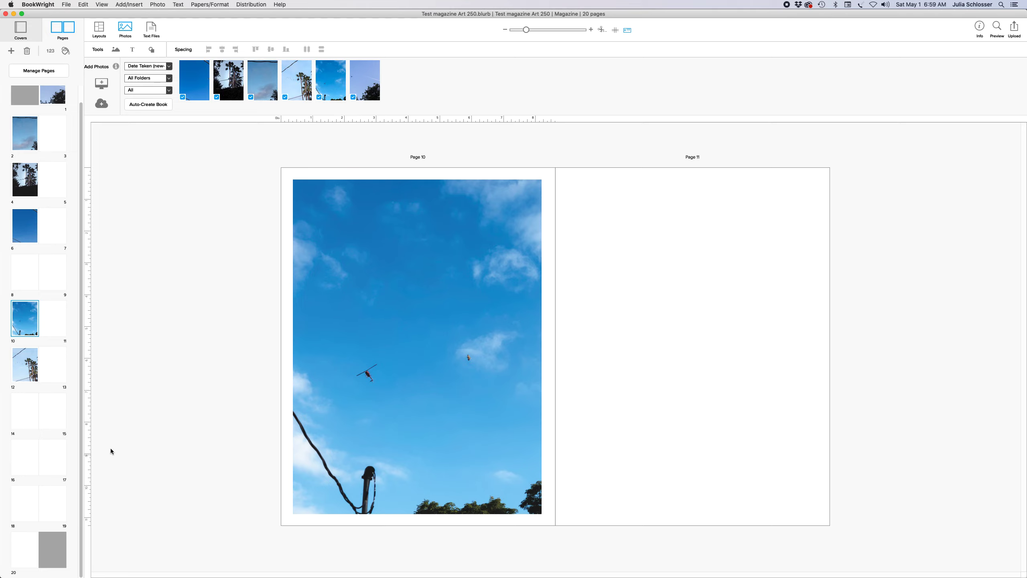
{"action": "scroll", "coordinate": [82, 344], "scroll_direction": "up", "scroll_amount": 2}
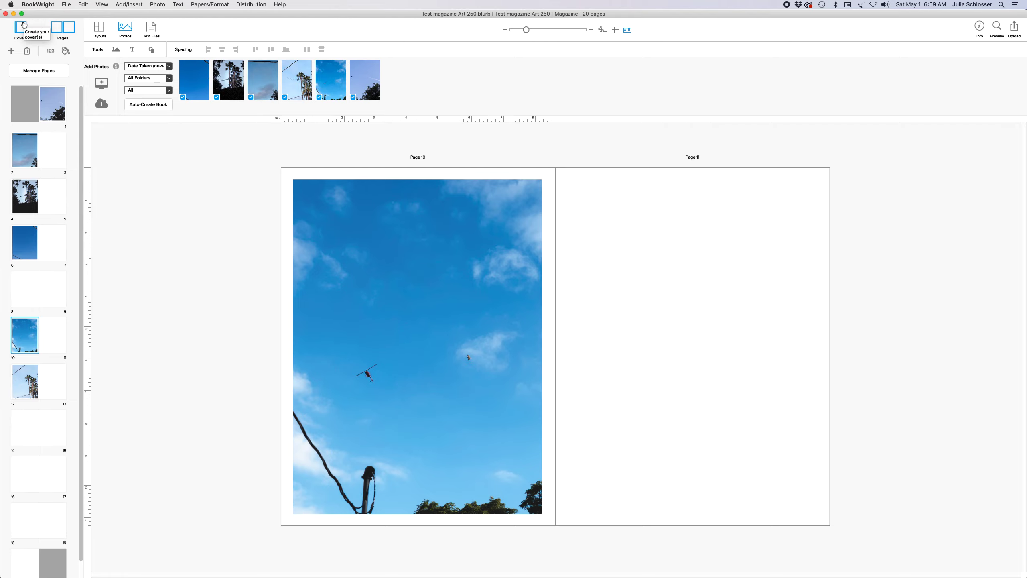
Switch to the Covers view to show the blank Softcover spread
{"action": "left_click", "coordinate": [23, 24]}
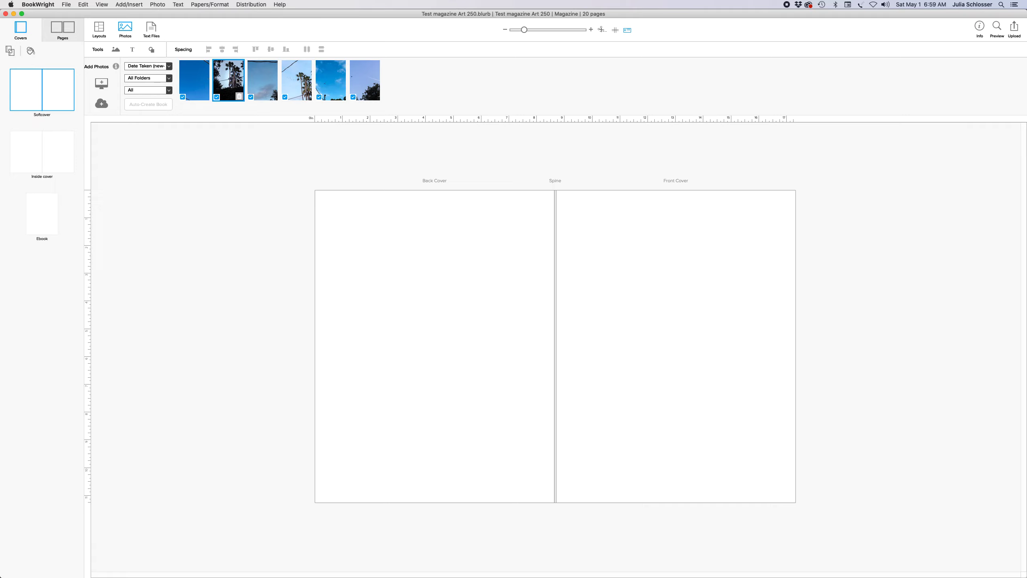
Place the contrail sky photo on the front cover and enlarge its frame past the cover edges
{"action": "left_click_drag", "start_coordinate": [363, 81], "coordinate": [665, 311]}
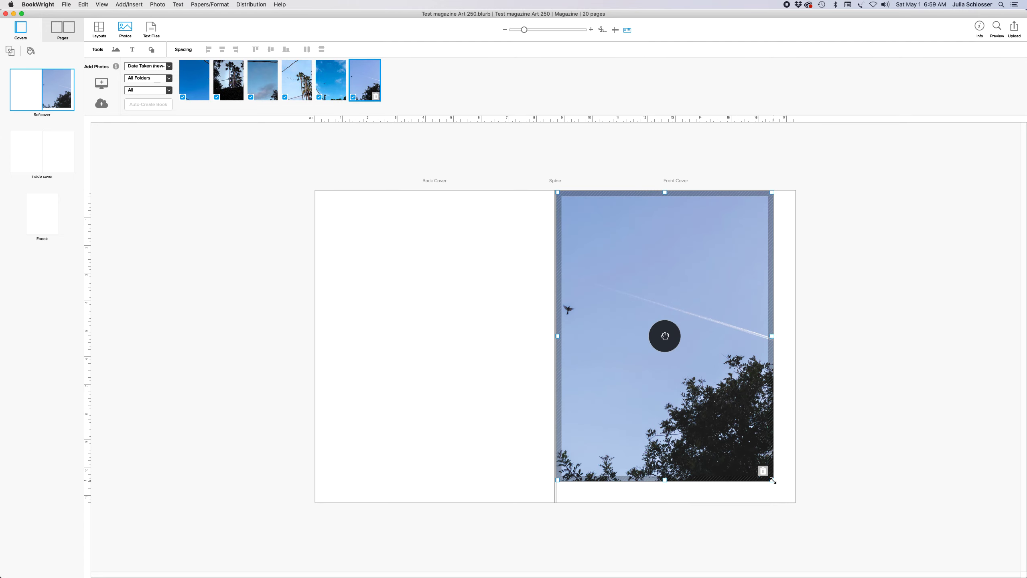
{"action": "left_click_drag", "start_coordinate": [772, 480], "coordinate": [793, 499]}
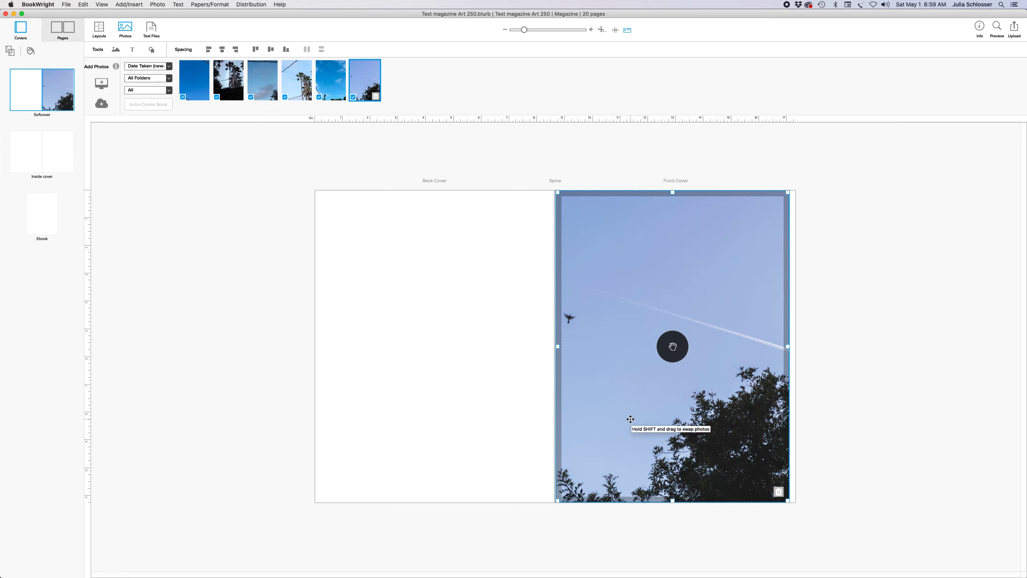
{"action": "left_click_drag", "start_coordinate": [792, 349], "coordinate": [793, 345]}
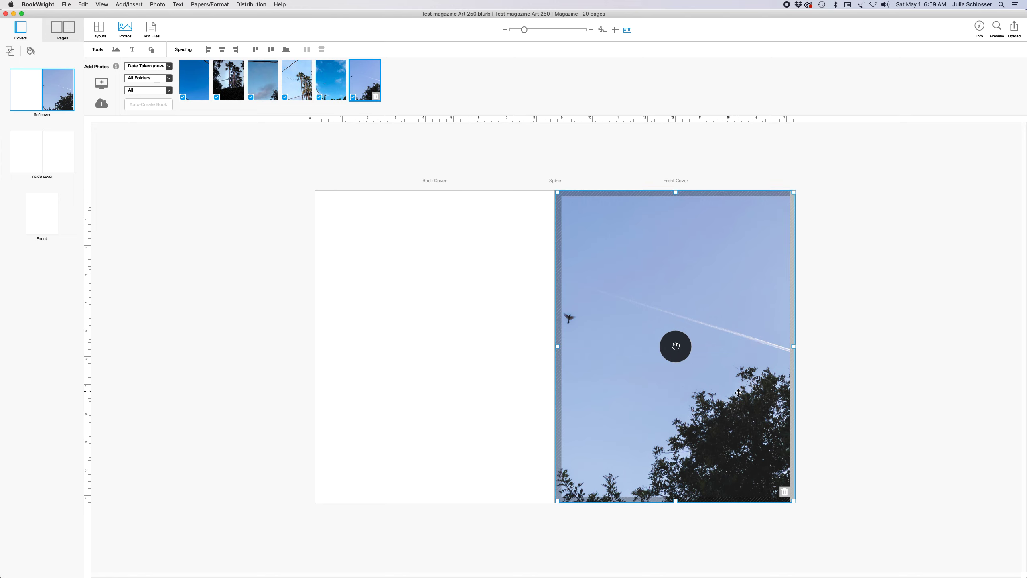
{"action": "left_click_drag", "start_coordinate": [738, 392], "coordinate": [749, 392]}
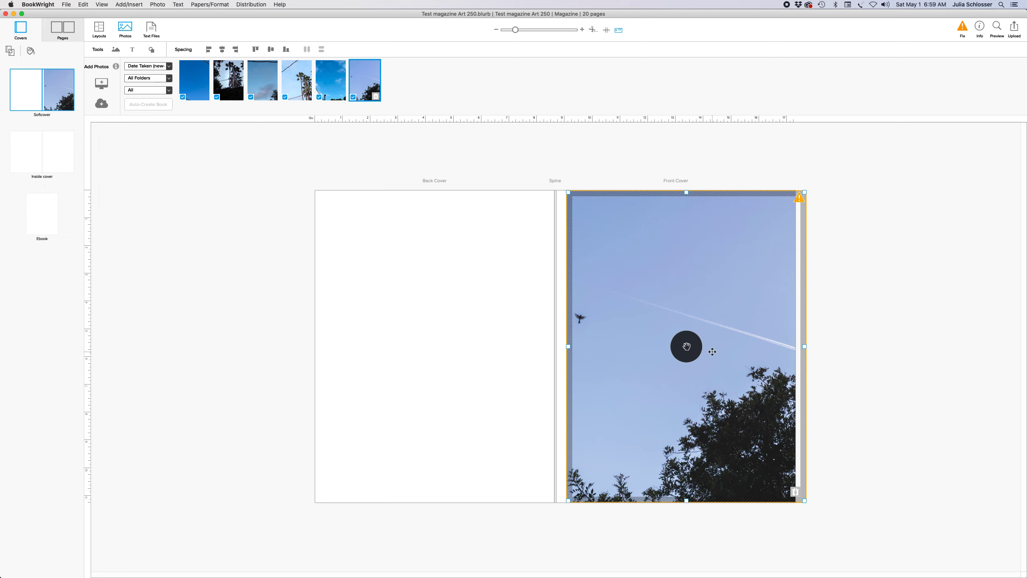
Check the off-page warning, then realign the photo frame to the spine and right cover edge
{"action": "left_click", "coordinate": [799, 202]}
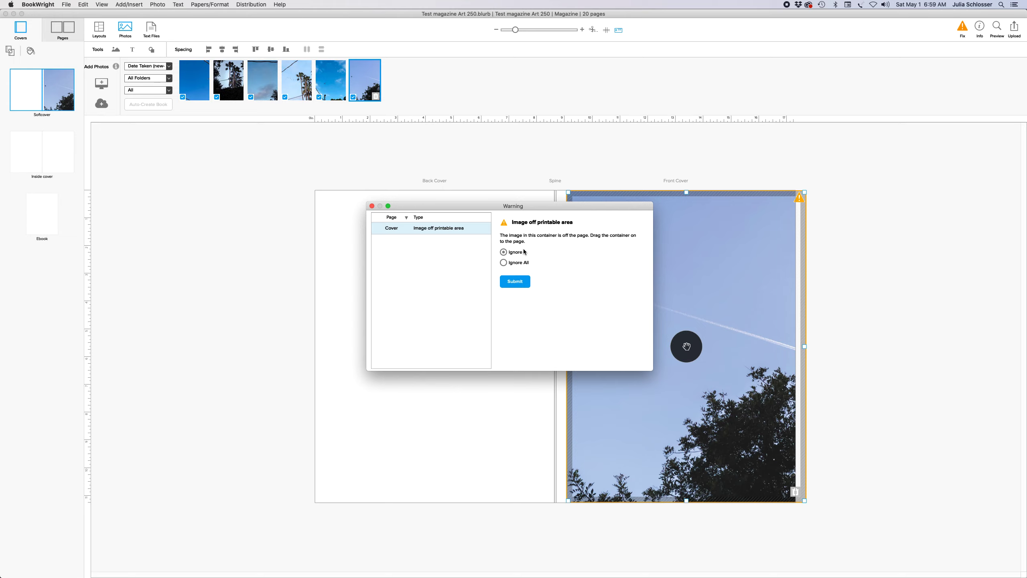
{"action": "left_click", "coordinate": [372, 205]}
{"action": "mouse_move", "coordinate": [671, 269]}
{"action": "left_mouse_down"}
{"action": "mouse_move", "coordinate": [658, 270]}
{"action": "mouse_move", "coordinate": [667, 271]}
{"action": "left_mouse_up"}
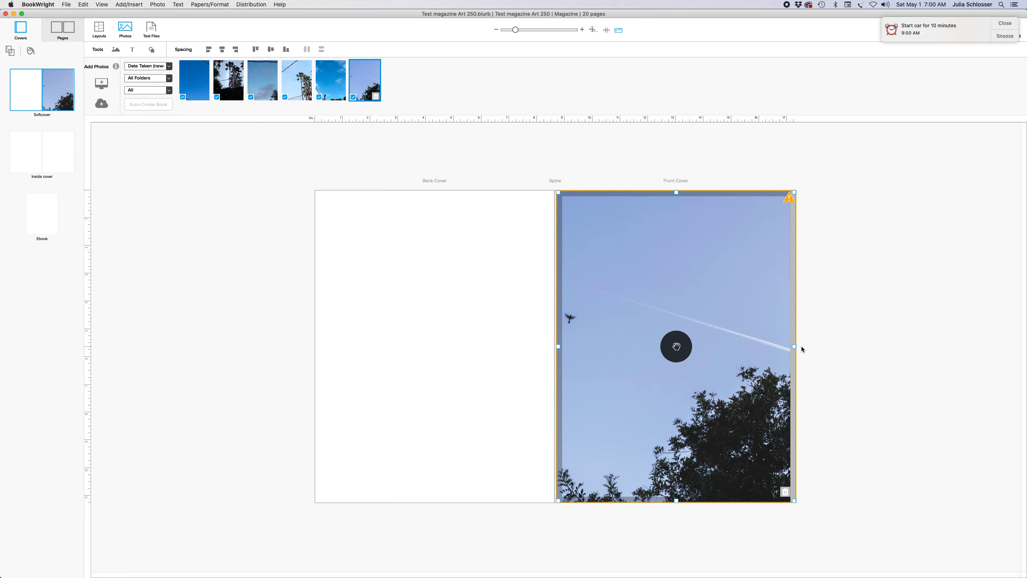
{"action": "left_click_drag", "start_coordinate": [795, 346], "coordinate": [781, 347]}
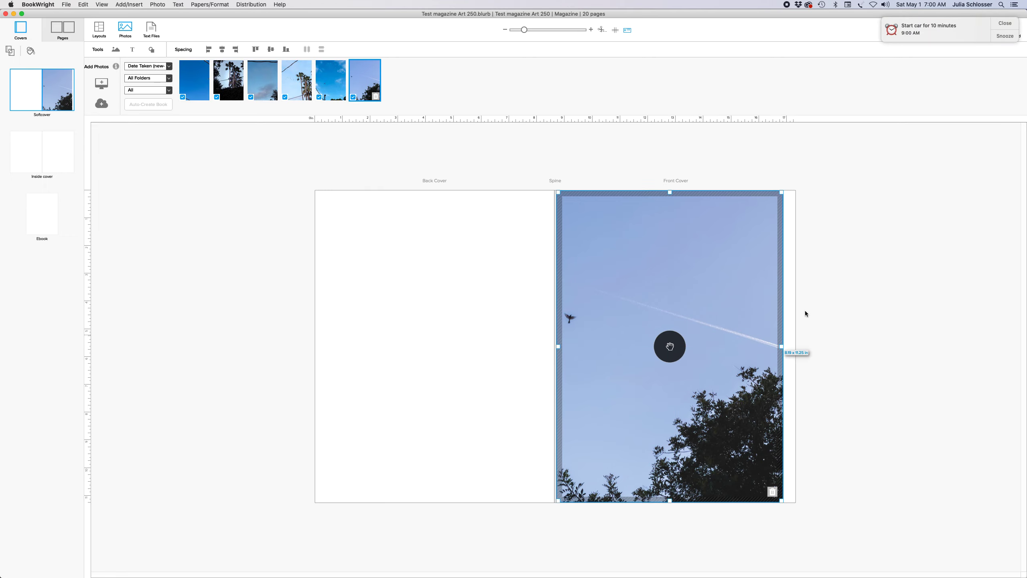
{"action": "left_click", "coordinate": [998, 24]}
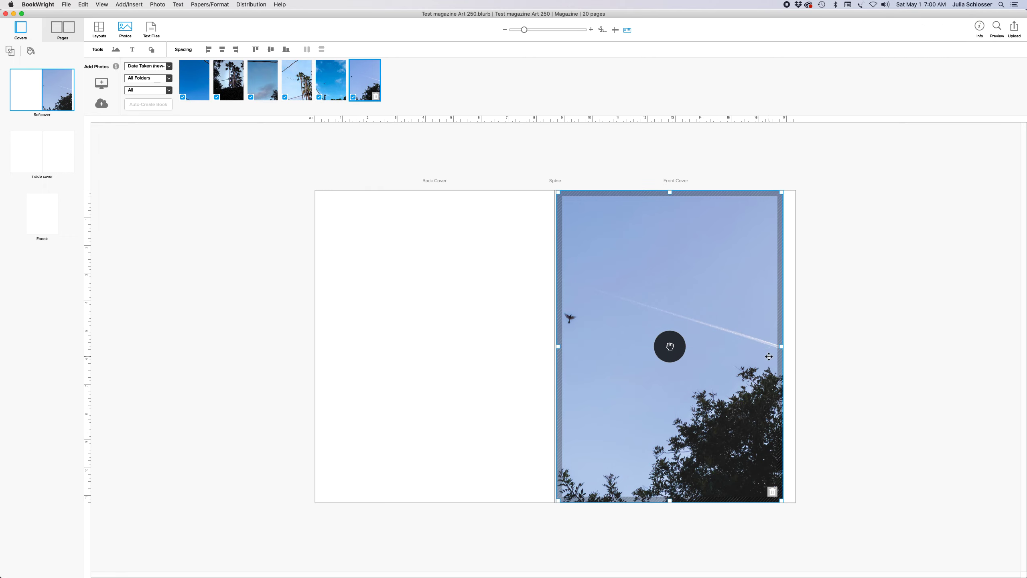
{"action": "left_click_drag", "start_coordinate": [781, 347], "coordinate": [793, 346]}
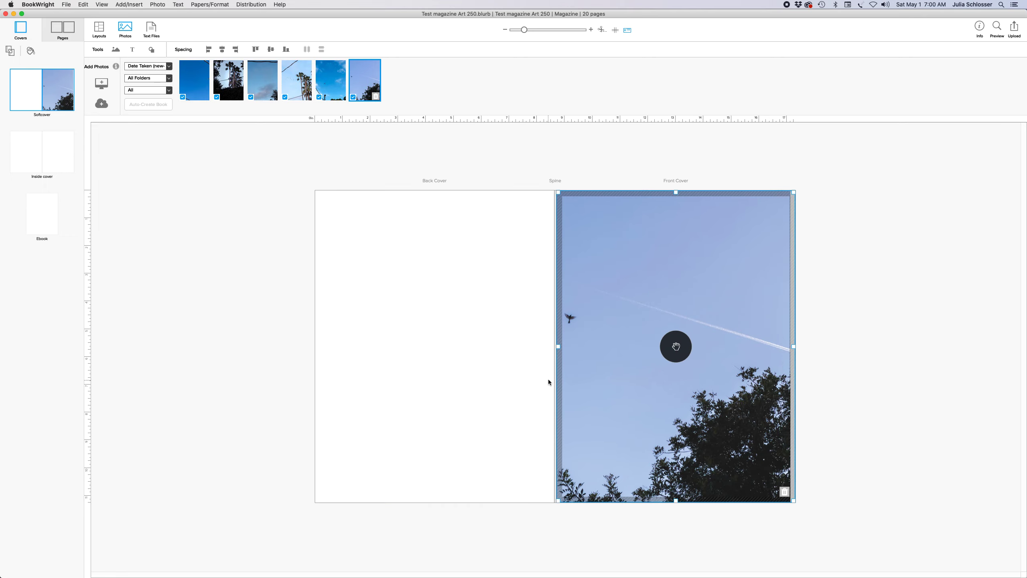
{"action": "left_click", "coordinate": [428, 425]}
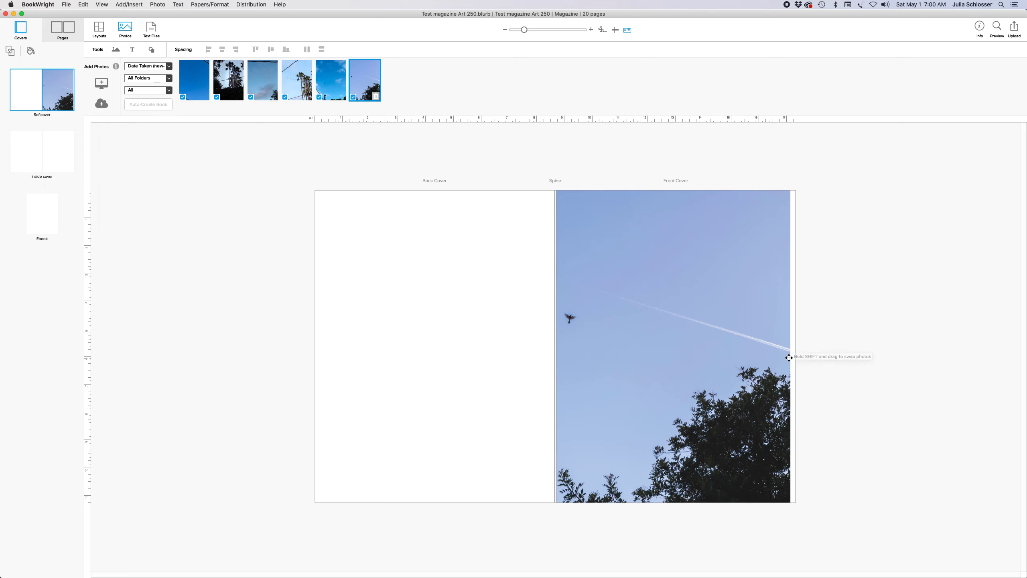
Set the front-cover photo to Fill to frame in its properties
{"action": "left_click", "coordinate": [677, 347]}
{"action": "left_click", "coordinate": [886, 235]}
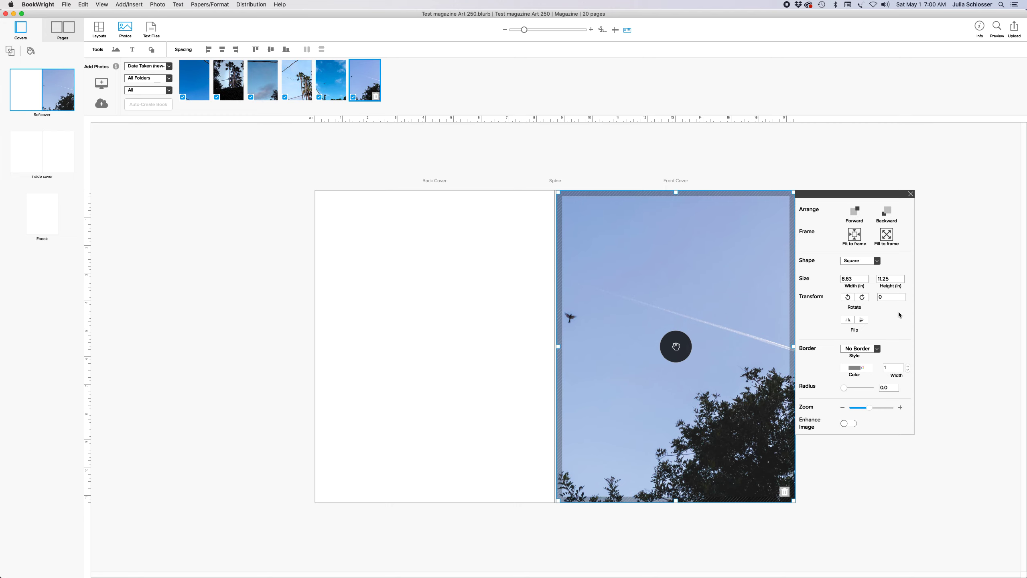
{"action": "left_click", "coordinate": [857, 237]}
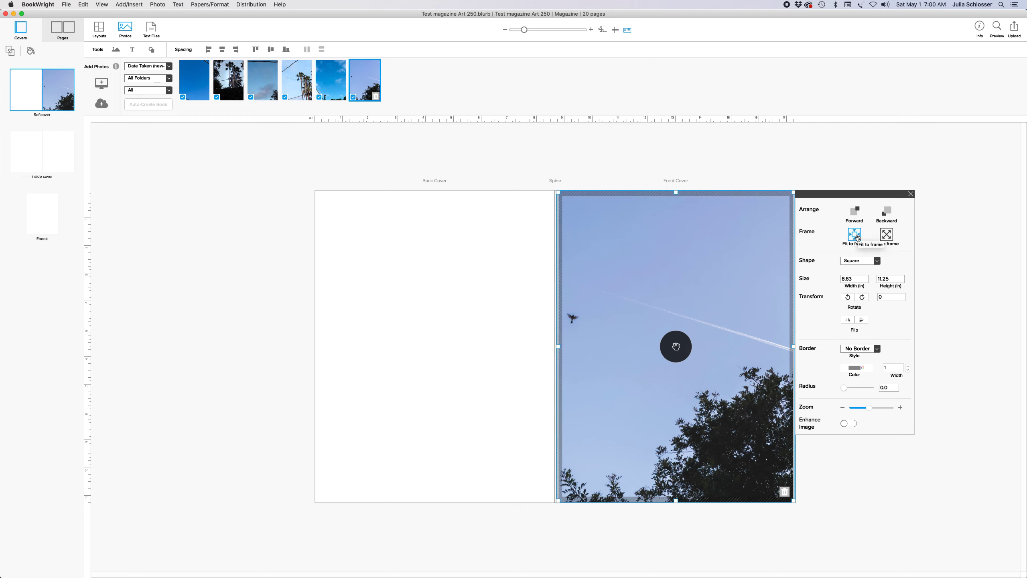
{"action": "left_click", "coordinate": [886, 234]}
{"action": "left_click", "coordinate": [909, 195]}
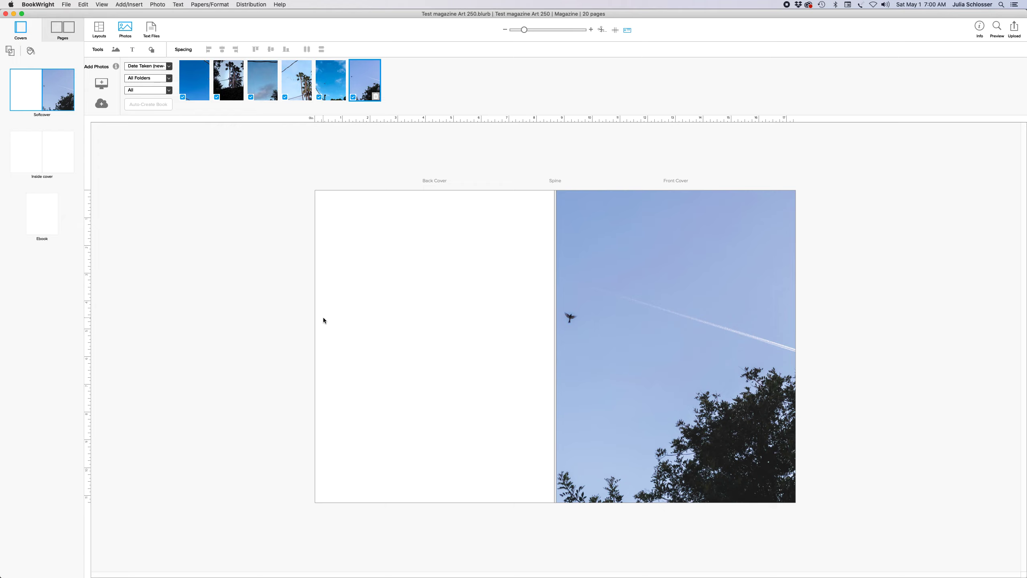
Set the back cover background to dark green-grey, RGB 41/51/42
{"action": "left_click", "coordinate": [29, 51]}
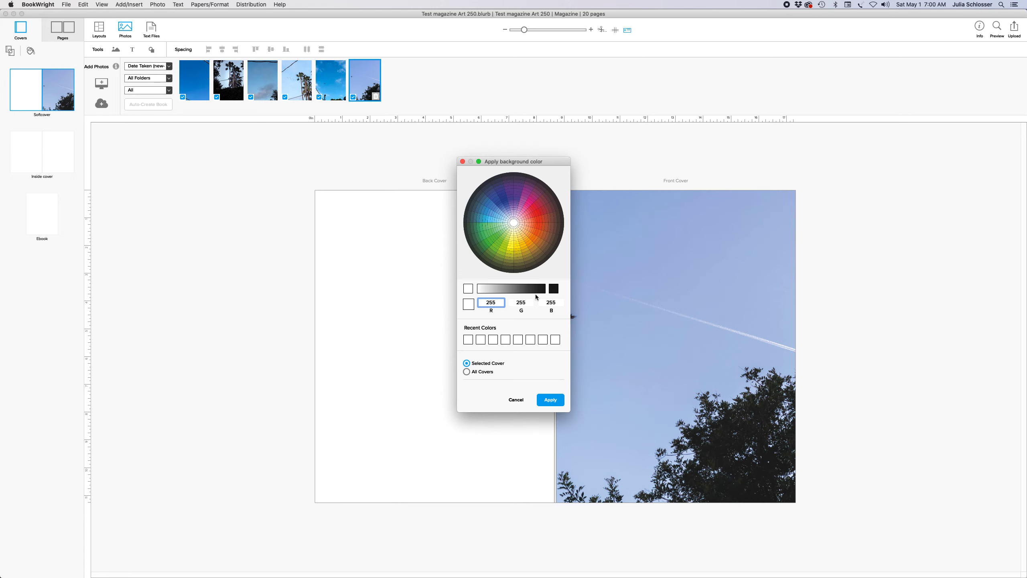
{"action": "mouse_move", "coordinate": [541, 288]}
{"action": "left_mouse_down"}
{"action": "mouse_move", "coordinate": [552, 288]}
{"action": "mouse_move", "coordinate": [528, 289]}
{"action": "left_mouse_up"}
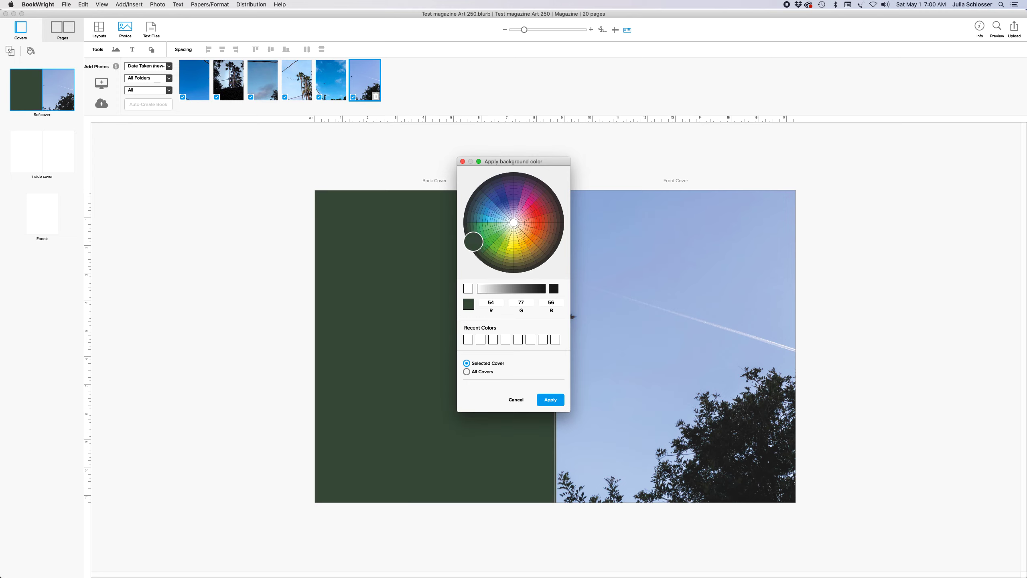
{"action": "left_click", "coordinate": [477, 256]}
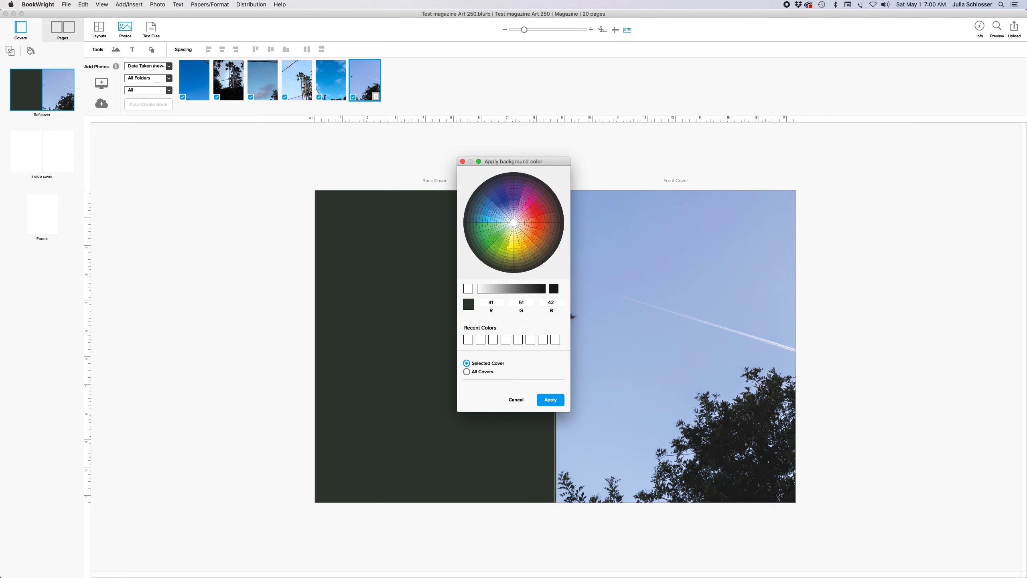
{"action": "left_click", "coordinate": [550, 399]}
{"action": "left_click", "coordinate": [451, 259]}
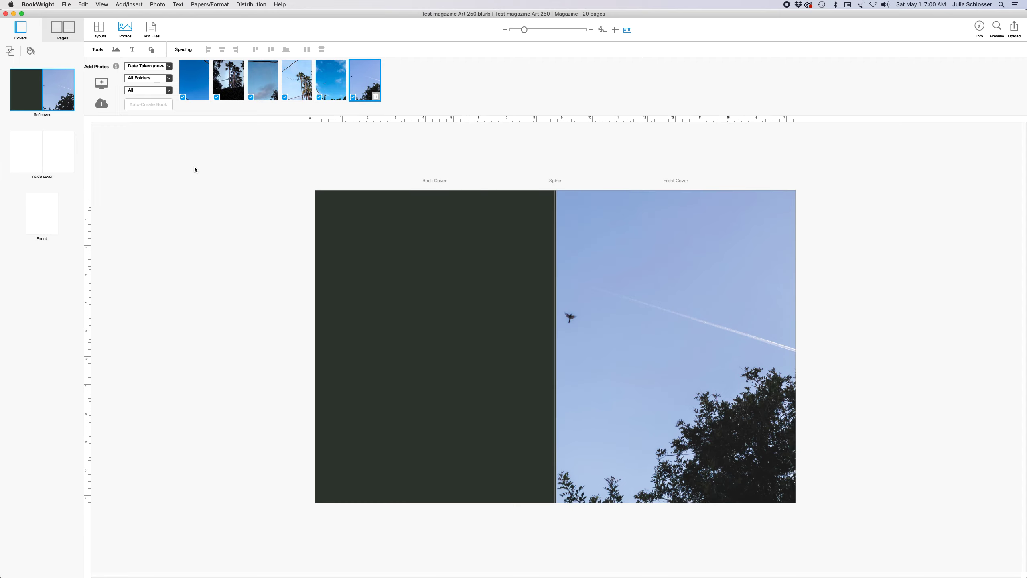
Draw a text box on the upper front cover and type the author's name in 18-pt Didot
{"action": "left_click", "coordinate": [128, 5]}
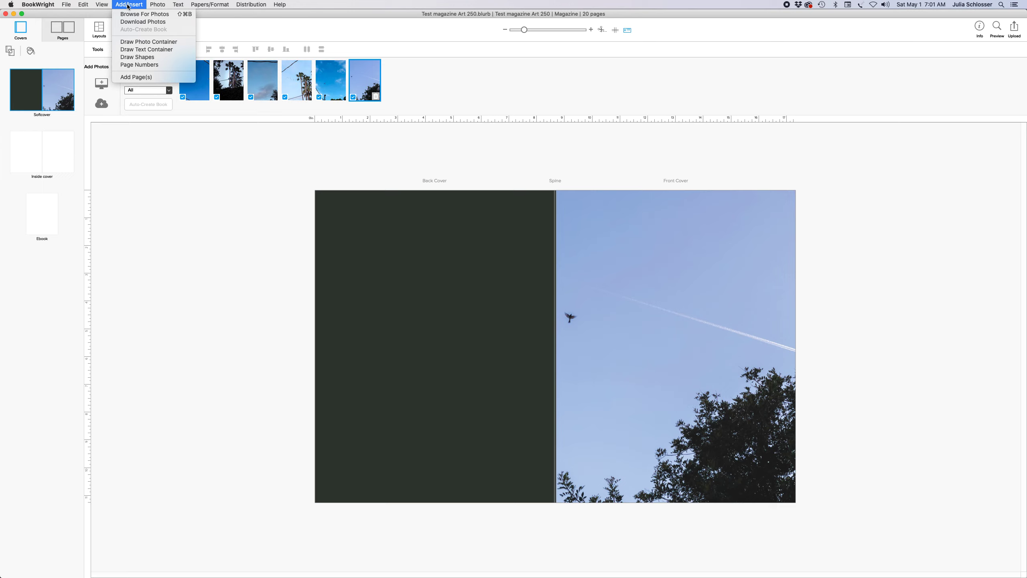
{"action": "left_click", "coordinate": [146, 49]}
{"action": "mouse_move", "coordinate": [626, 262]}
{"action": "left_mouse_down"}
{"action": "mouse_move", "coordinate": [689, 324]}
{"action": "mouse_move", "coordinate": [758, 351]}
{"action": "left_mouse_up"}
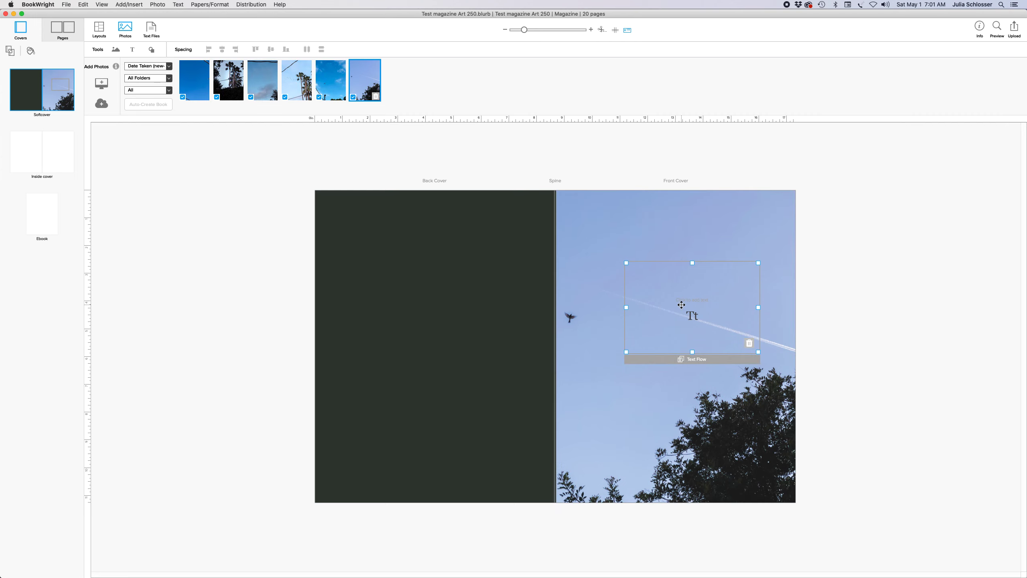
{"action": "left_click", "coordinate": [681, 304]}
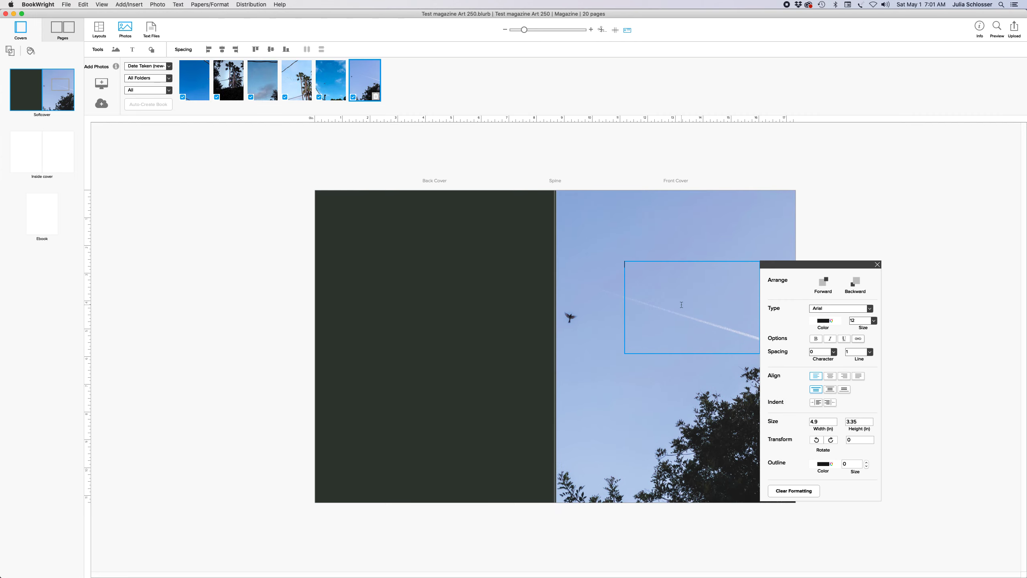
{"action": "left_click", "coordinate": [870, 308]}
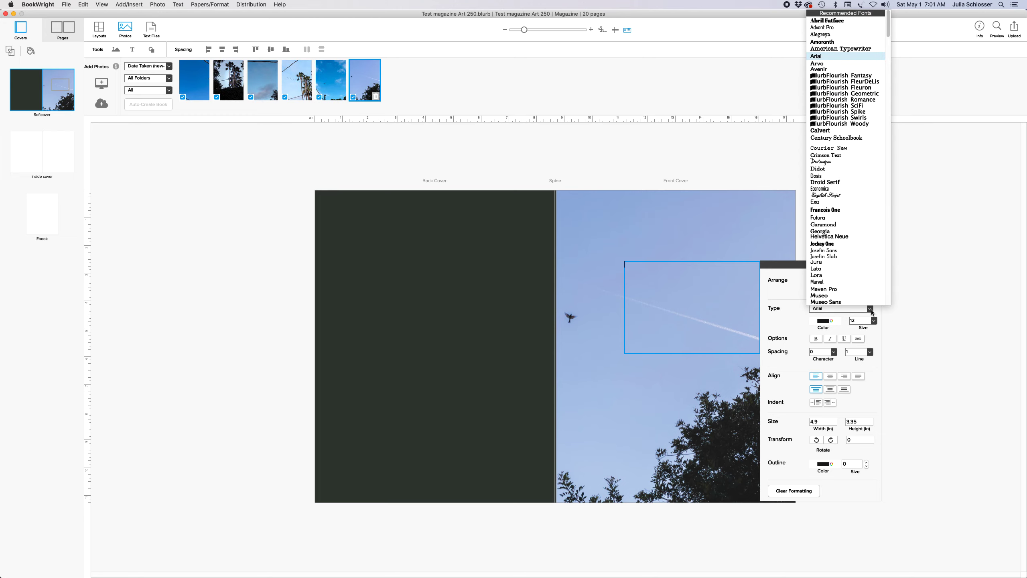
{"action": "left_click", "coordinate": [832, 168]}
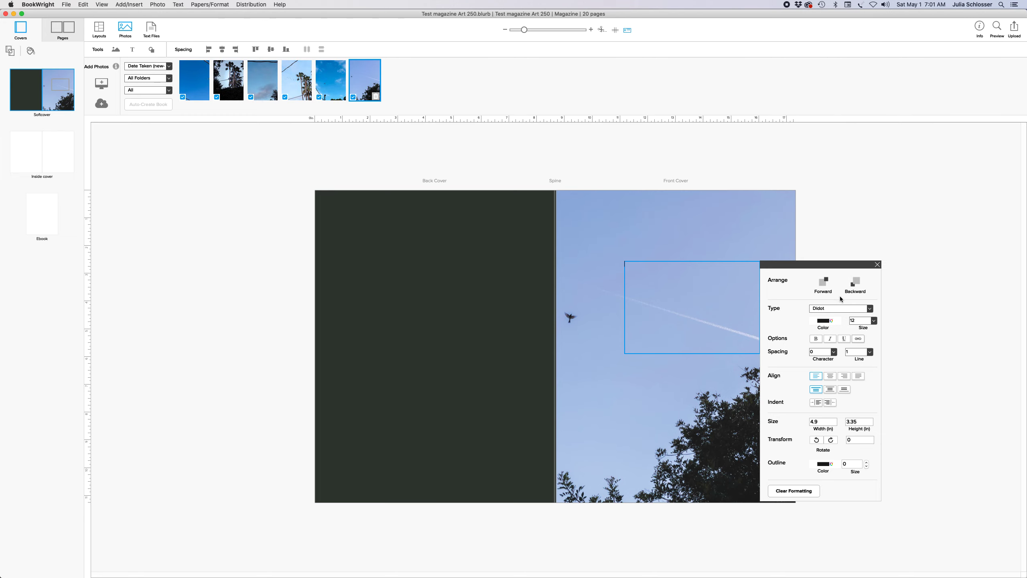
{"action": "left_click", "coordinate": [875, 321]}
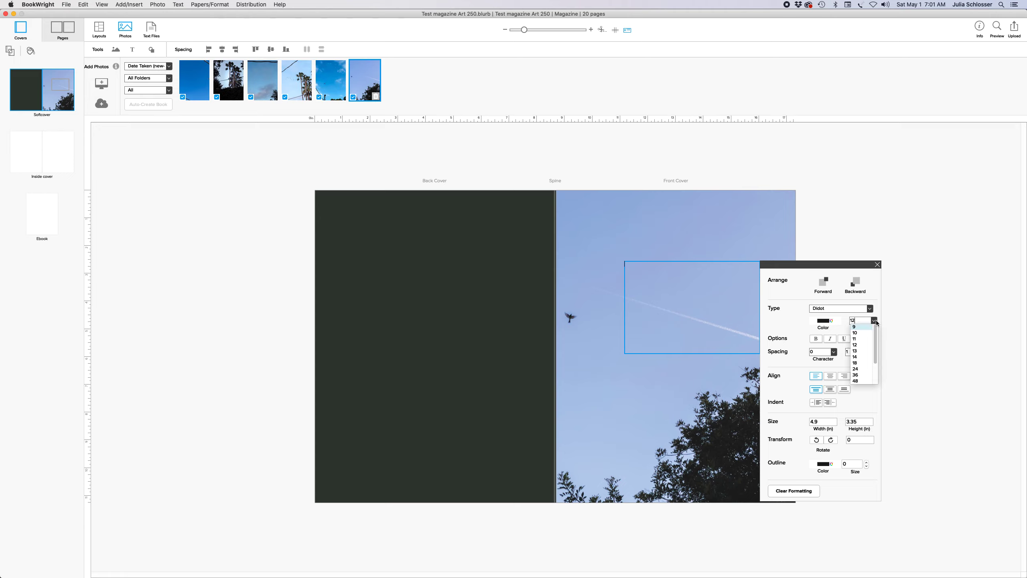
{"action": "left_click", "coordinate": [863, 362]}
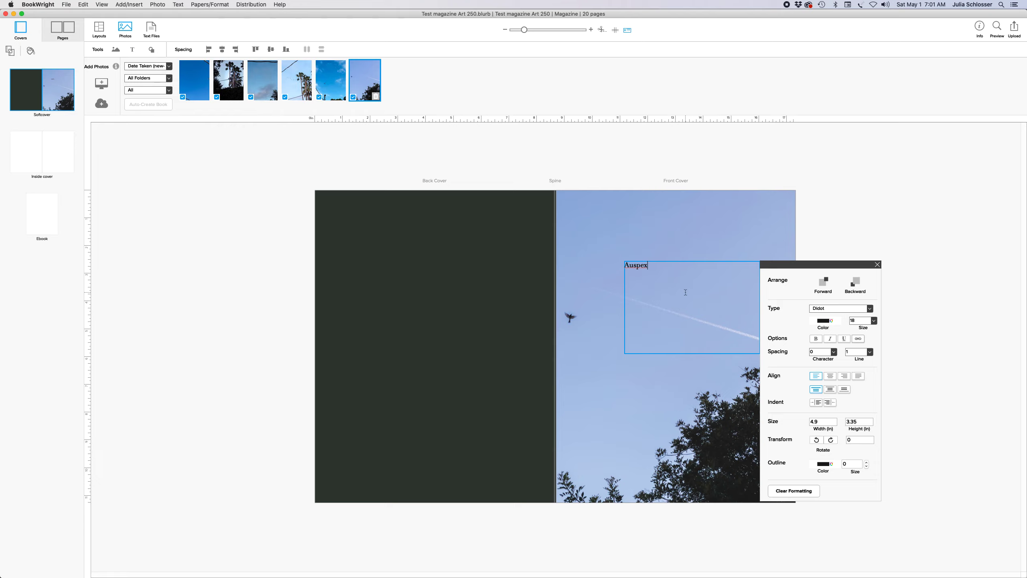
{"action": "type", "text": "ulia Schlosser"}
Make the Auspex title 36 point
{"action": "left_click_drag", "start_coordinate": [655, 264], "coordinate": [622, 265]}
{"action": "left_click", "coordinate": [873, 321]}
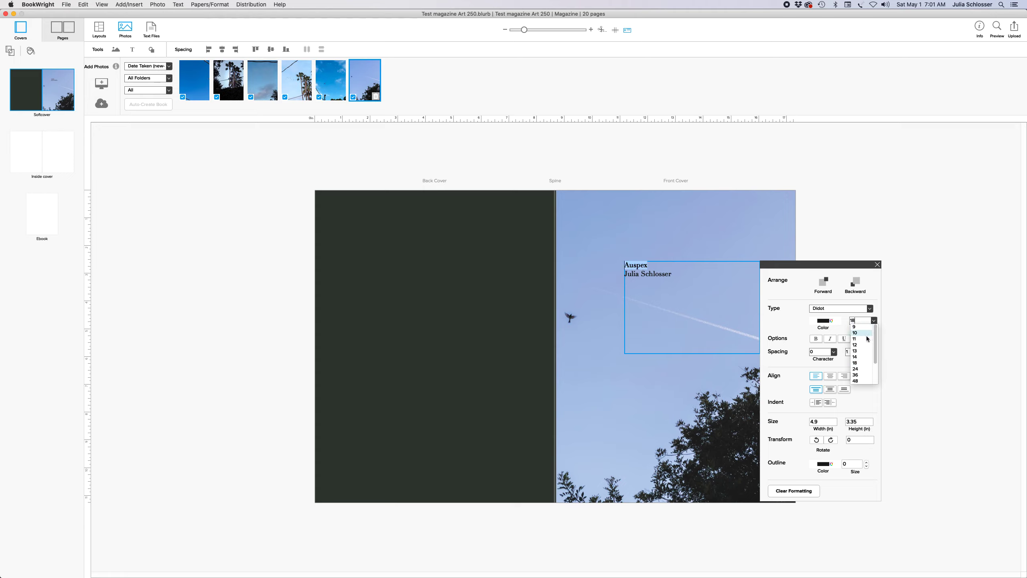
{"action": "left_click", "coordinate": [863, 375]}
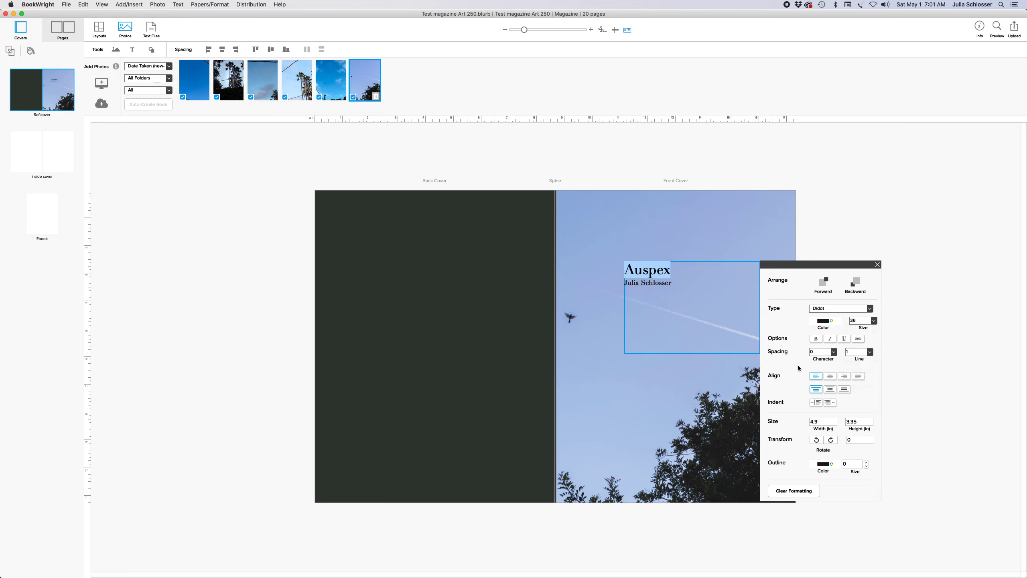
{"action": "left_click", "coordinate": [877, 266]}
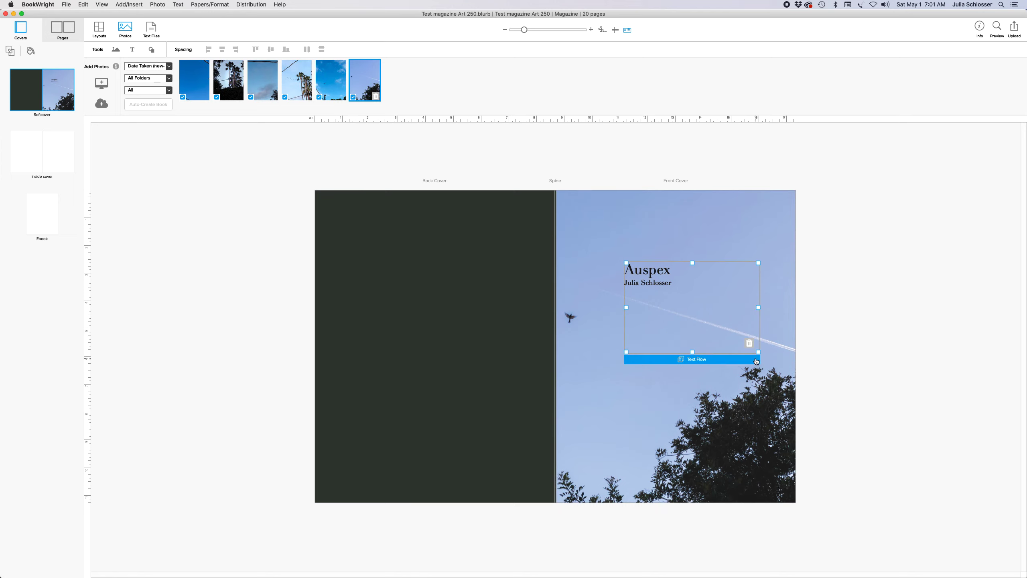
Shrink the title box to about 1.86 × 1.03 in to fit its two lines
{"action": "left_click_drag", "start_coordinate": [758, 263], "coordinate": [673, 265]}
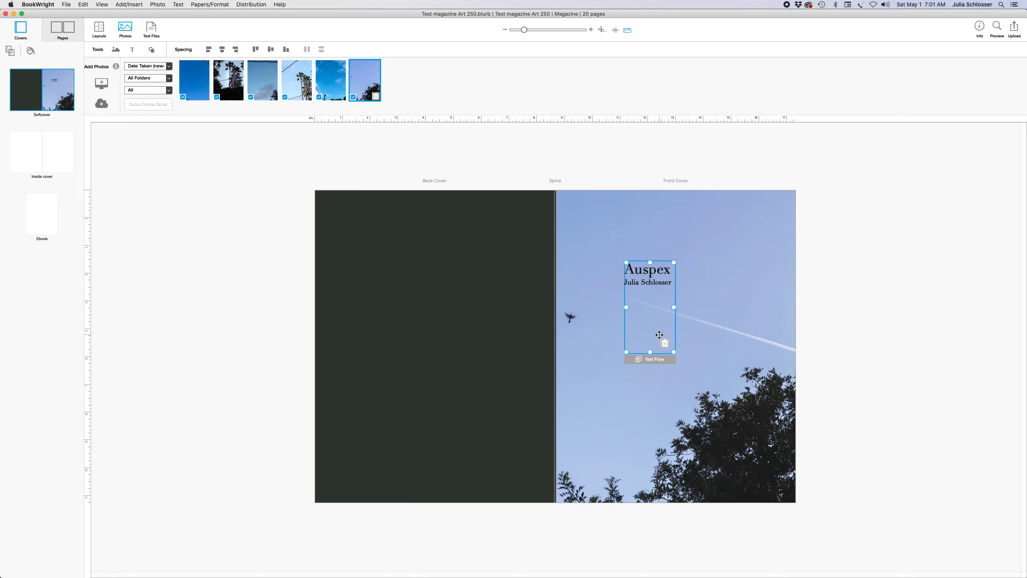
{"action": "left_click_drag", "start_coordinate": [648, 352], "coordinate": [755, 211]}
{"action": "left_click", "coordinate": [714, 273]}
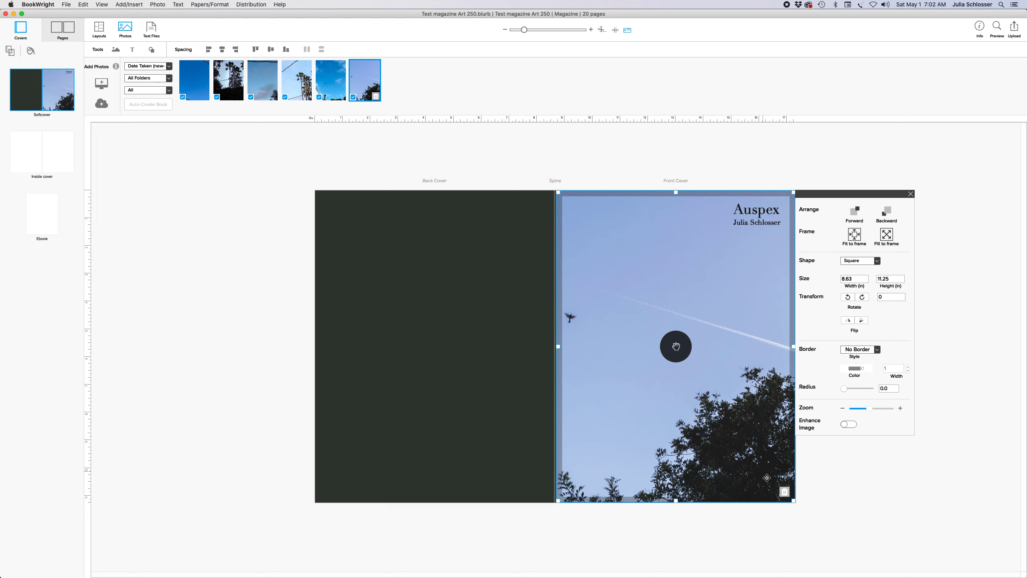
{"action": "left_click", "coordinate": [936, 508]}
Move the title box to the lower-right corner of the front cover
{"action": "left_click", "coordinate": [759, 219]}
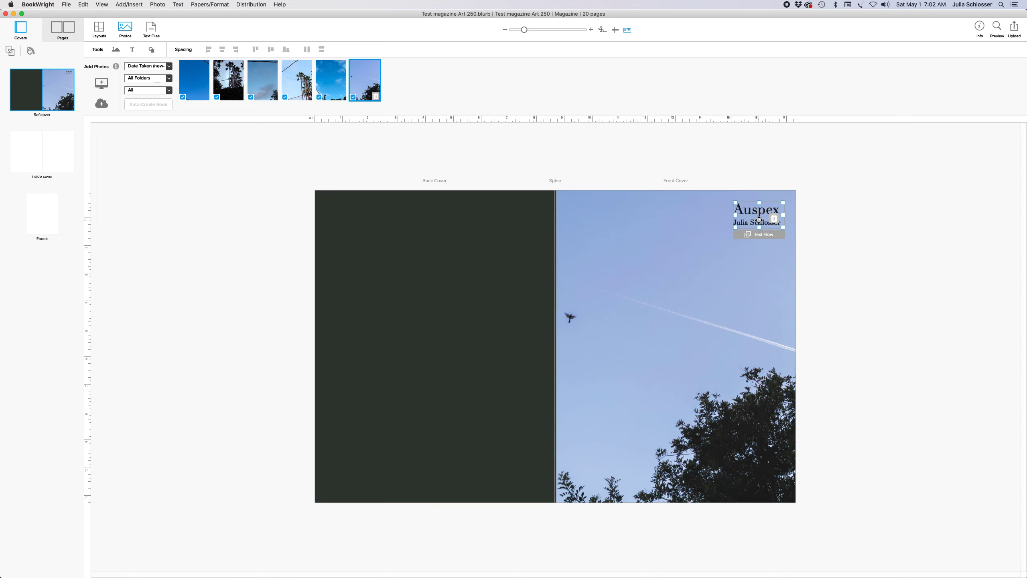
{"action": "left_click_drag", "start_coordinate": [759, 220], "coordinate": [614, 319]}
{"action": "mouse_move", "coordinate": [589, 452]}
{"action": "left_click", "coordinate": [813, 339]}
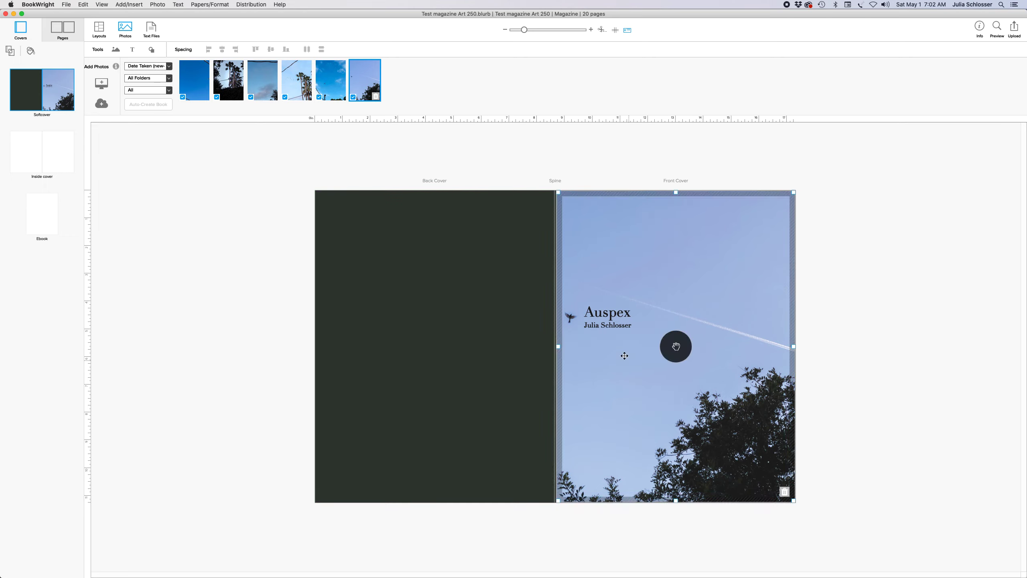
{"action": "left_click", "coordinate": [602, 315]}
{"action": "left_click_drag", "start_coordinate": [603, 315], "coordinate": [737, 457]}
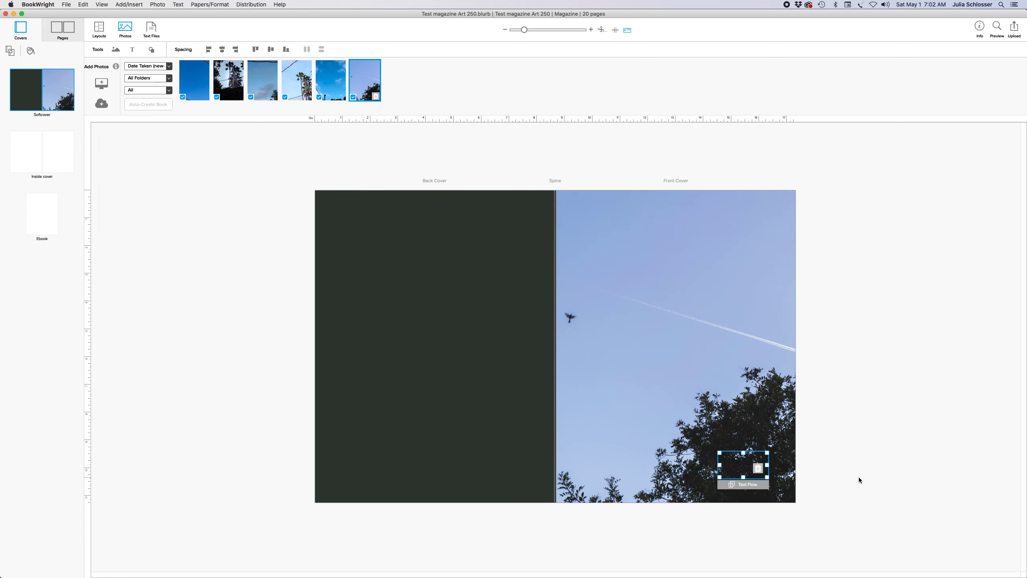
Colour the title text light blue and raise the block slightly
{"action": "double_click", "coordinate": [743, 463]}
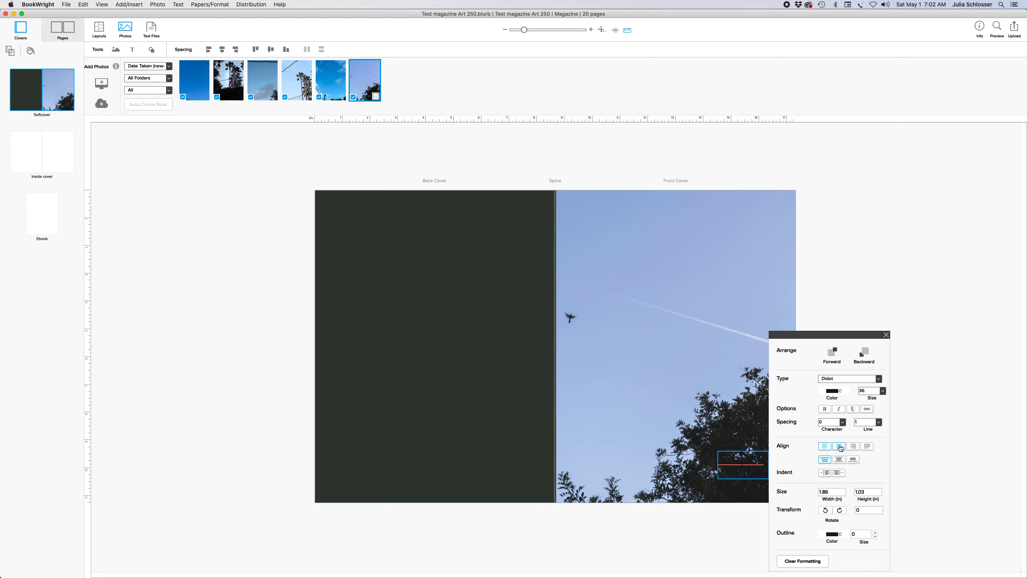
{"action": "left_click", "coordinate": [840, 391]}
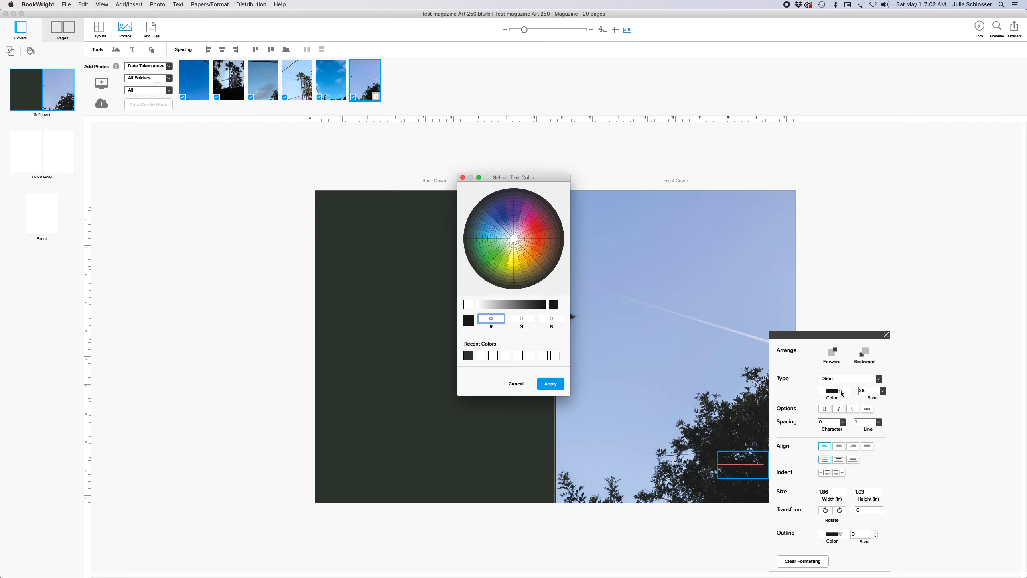
{"action": "left_click_drag", "start_coordinate": [503, 201], "coordinate": [504, 229]}
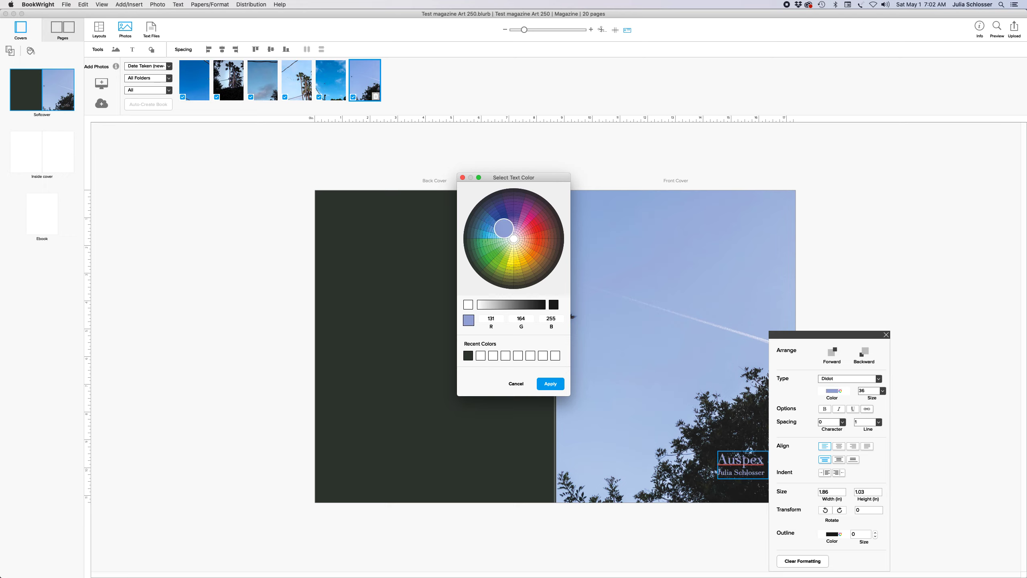
{"action": "left_click", "coordinate": [562, 383]}
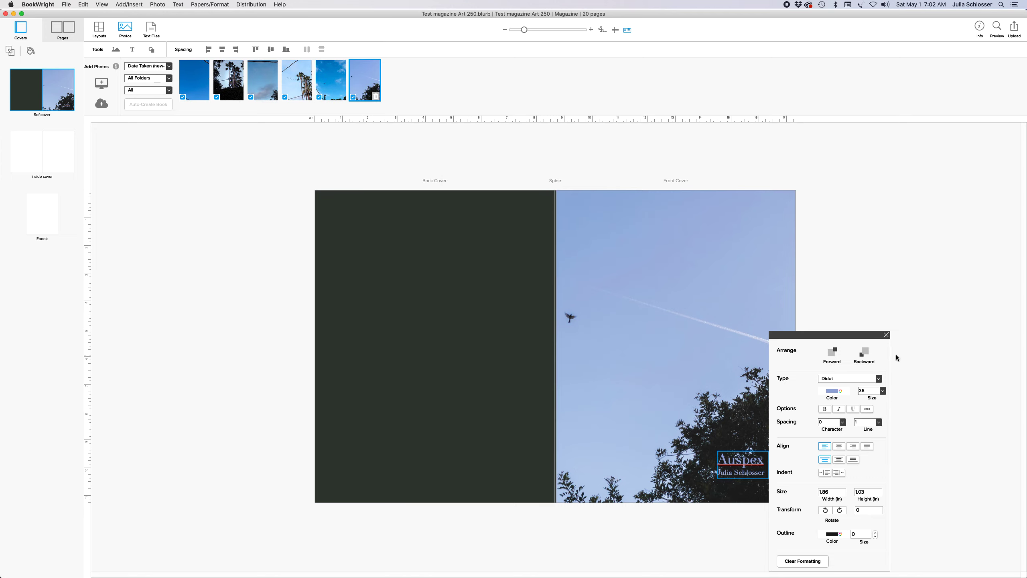
{"action": "left_click", "coordinate": [886, 335]}
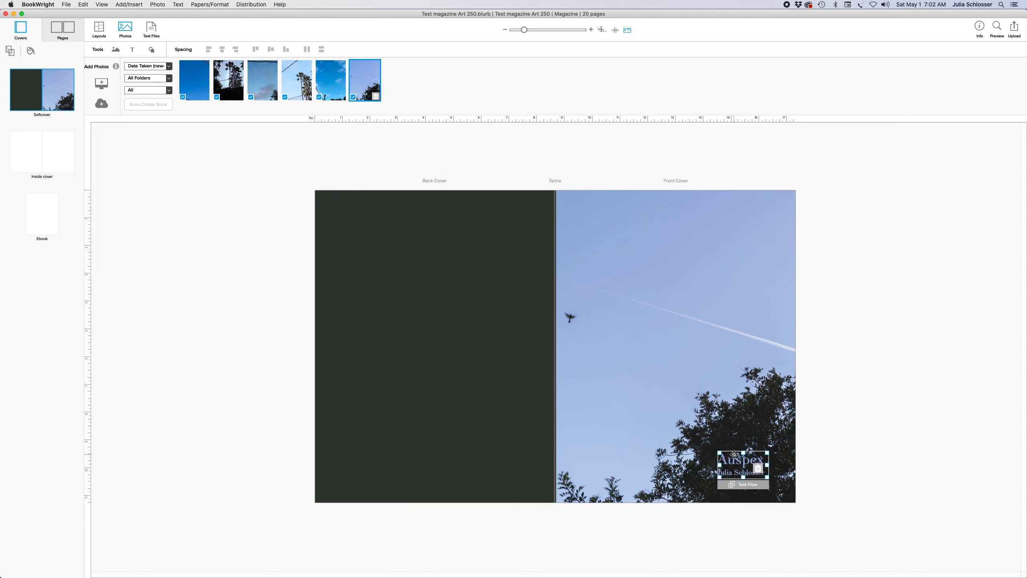
{"action": "left_click_drag", "start_coordinate": [734, 454], "coordinate": [735, 418]}
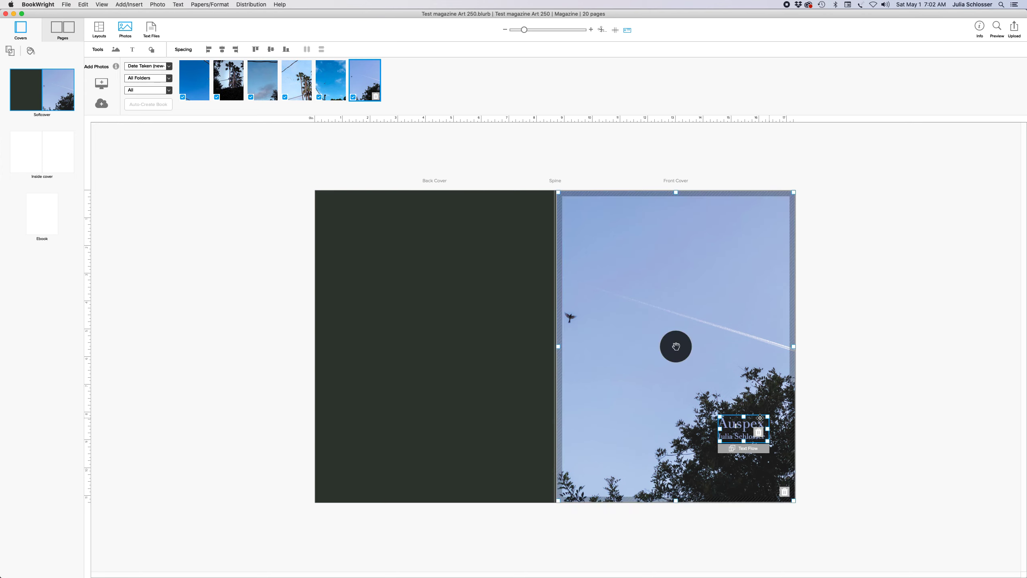
Recolour the title and author text pale lavender, RGB 204/208/255
{"action": "double_click", "coordinate": [734, 430]}
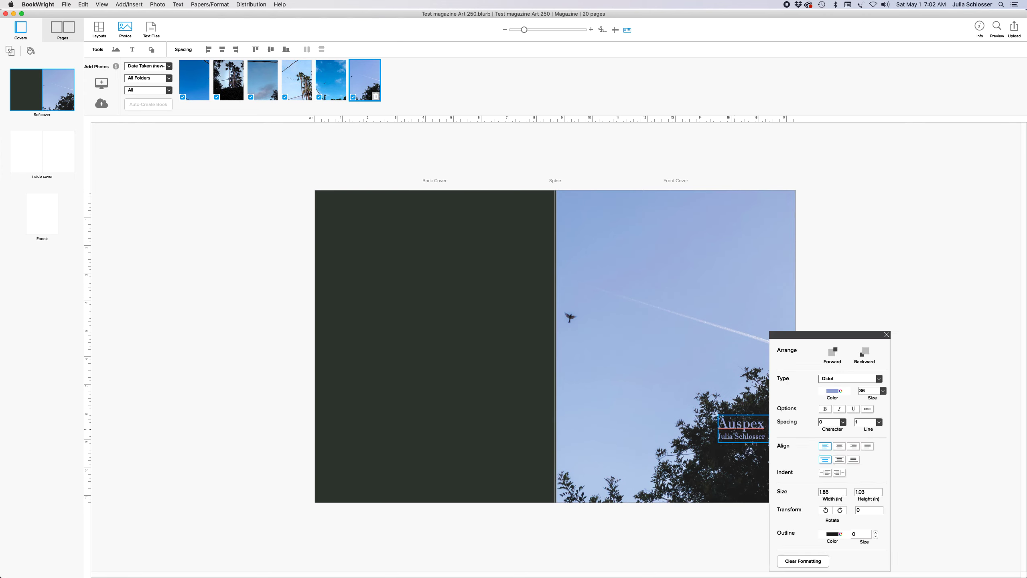
{"action": "left_click", "coordinate": [839, 391]}
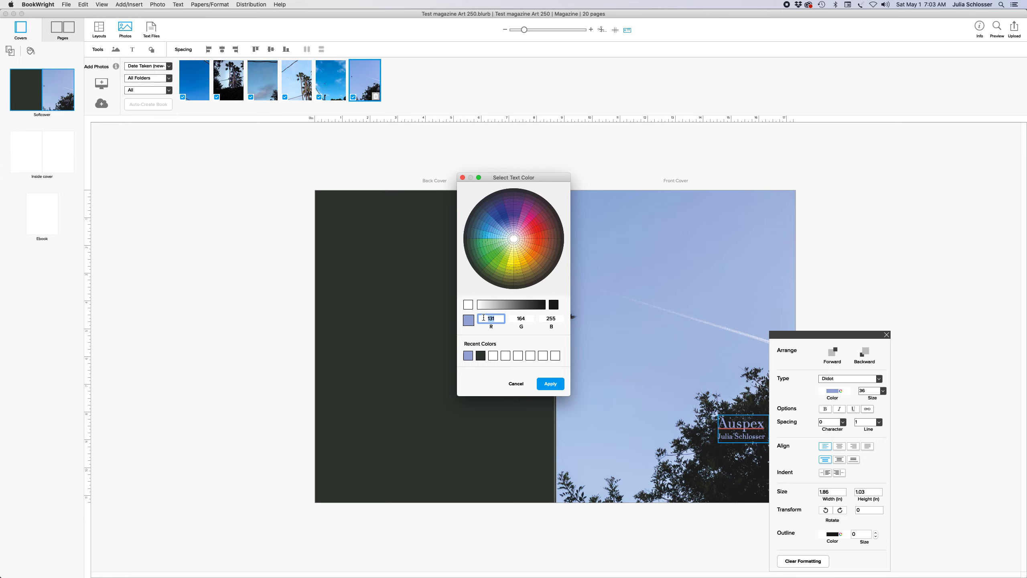
{"action": "type", "text": "141"}
{"action": "left_click", "coordinate": [555, 388]}
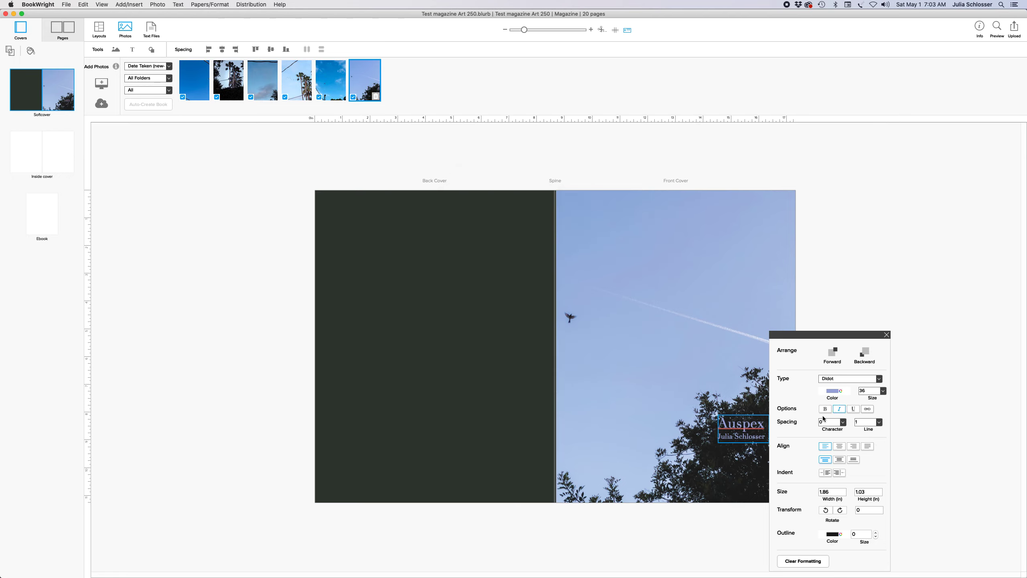
{"action": "double_click", "coordinate": [724, 430]}
{"action": "left_click", "coordinate": [833, 390]}
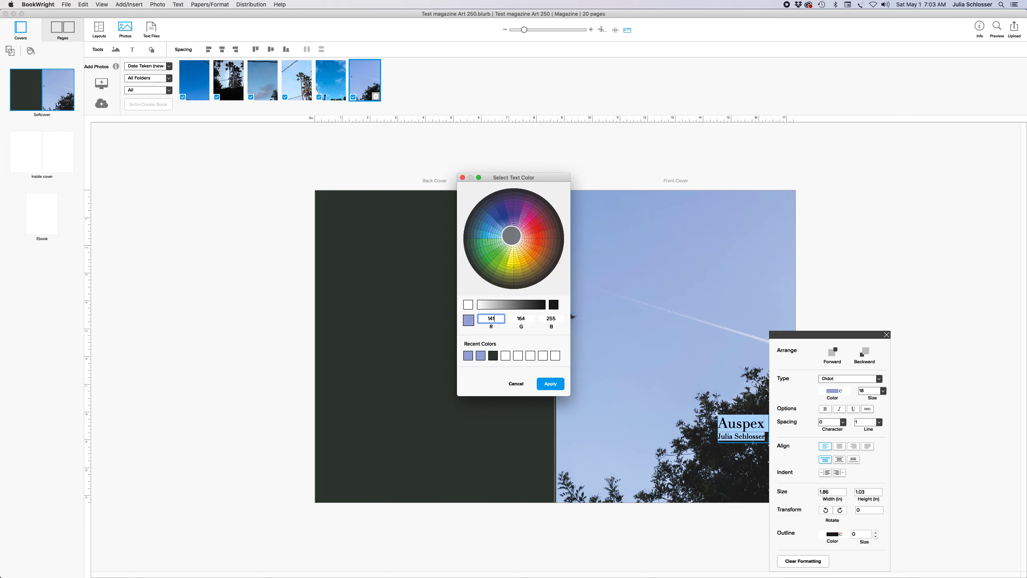
{"action": "left_click", "coordinate": [511, 236]}
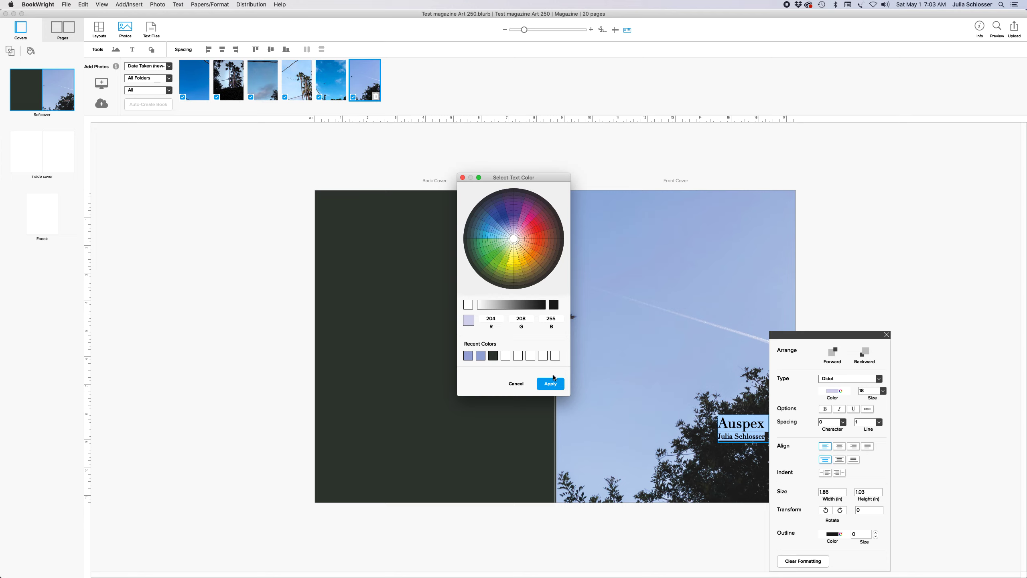
{"action": "left_click", "coordinate": [551, 383]}
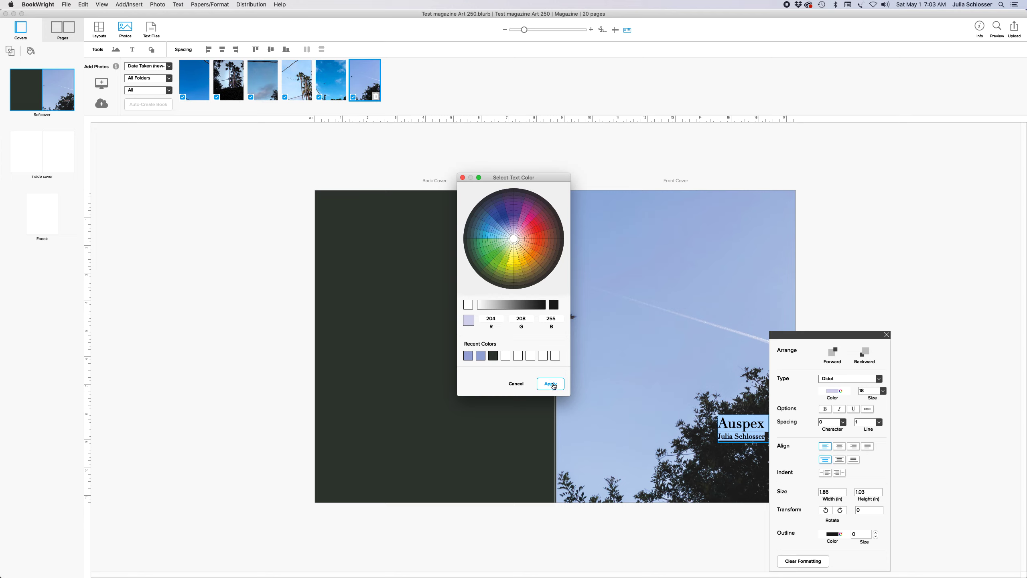
{"action": "left_click", "coordinate": [886, 335]}
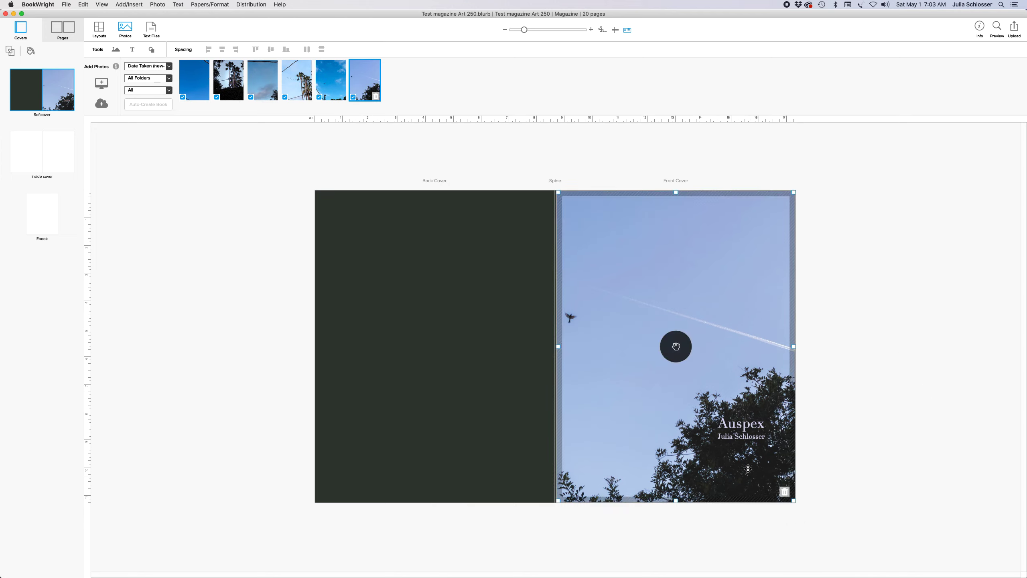
Nudge the title block slightly lower on the front cover
{"action": "left_click", "coordinate": [743, 434]}
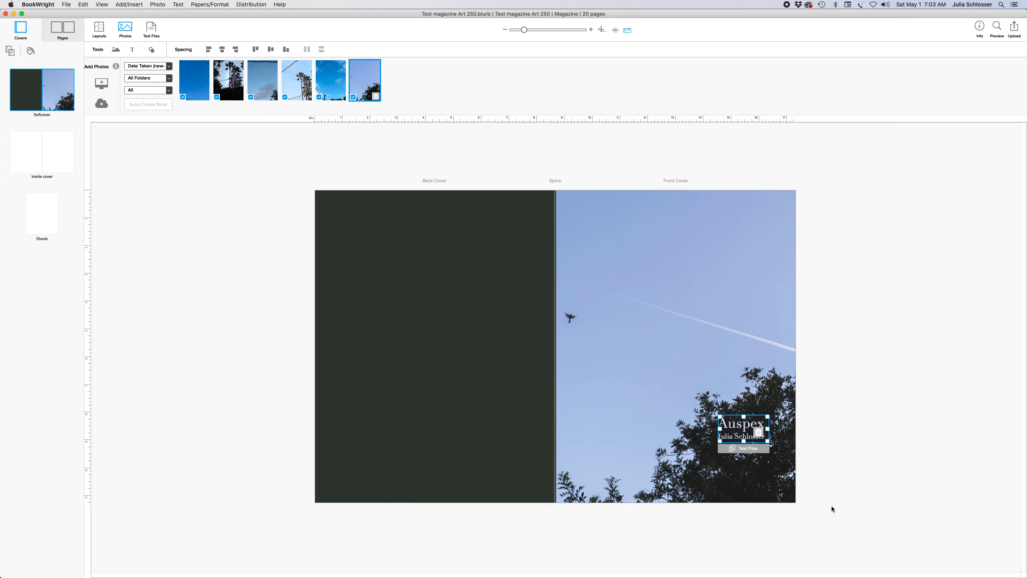
{"action": "key", "text": "Down"}
{"action": "key", "text": "Down"}
{"action": "key", "text": "Down"}
{"action": "key", "text": "Down"}
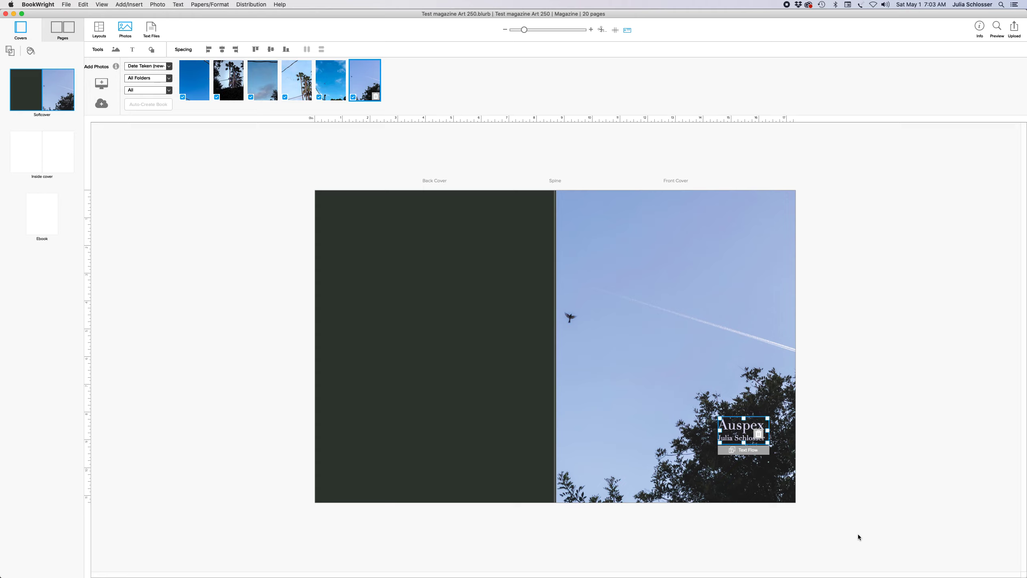
{"action": "left_click", "coordinate": [840, 448]}
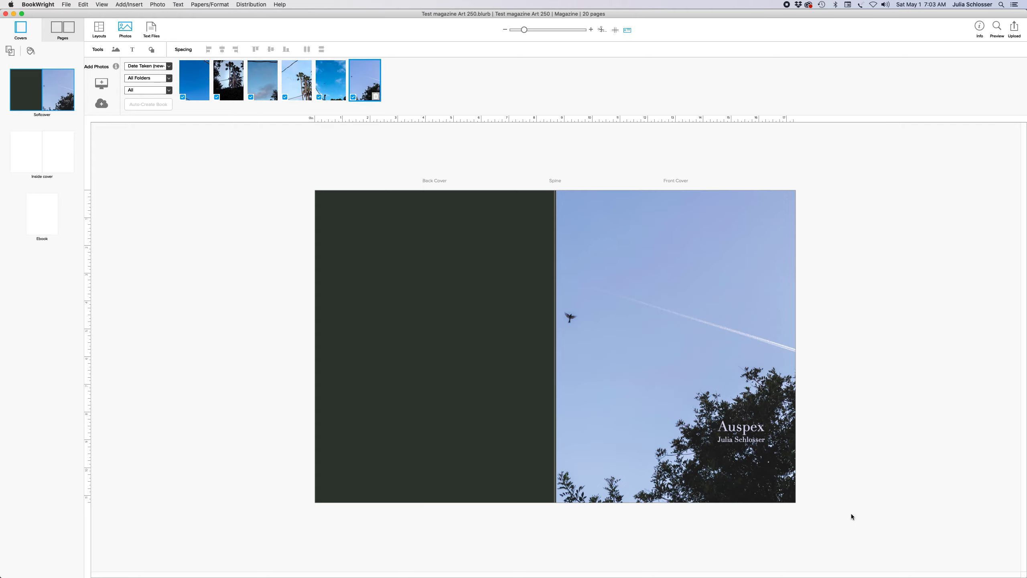
Fill the inside cover spread with light blue, RGB 153/206/255
{"action": "left_click", "coordinate": [49, 149]}
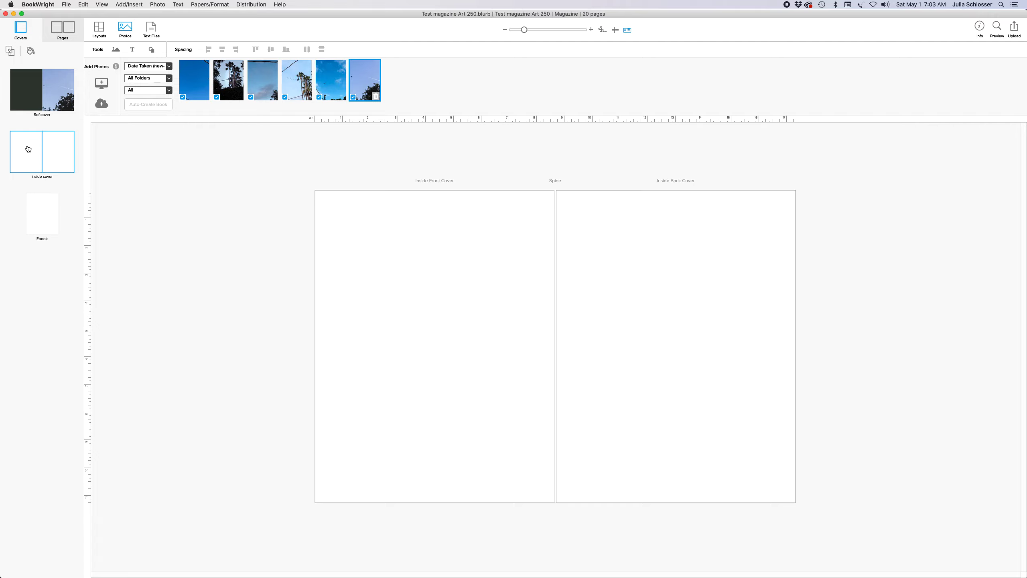
{"action": "left_click", "coordinate": [32, 49]}
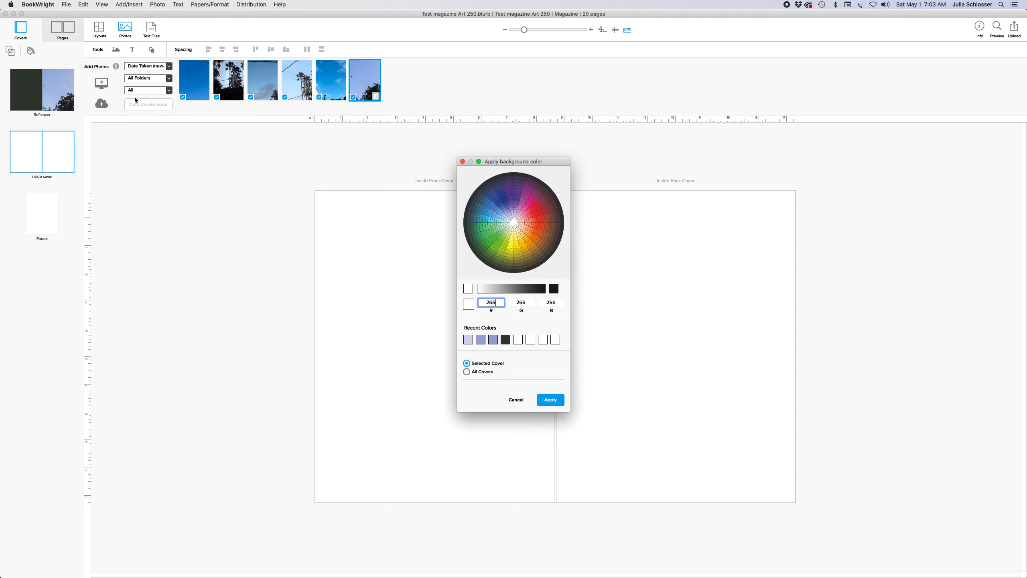
{"action": "left_click", "coordinate": [467, 339]}
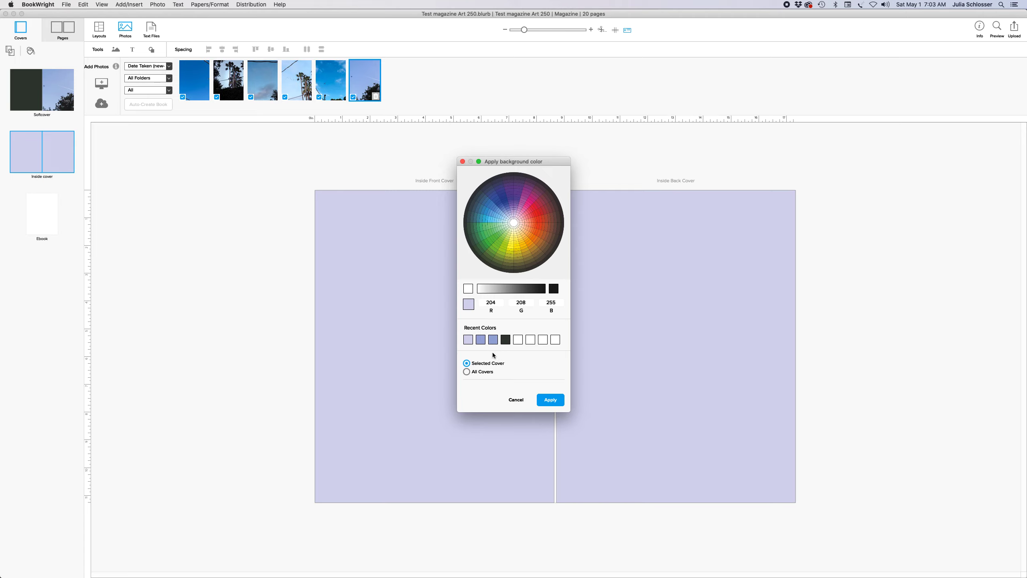
{"action": "left_click", "coordinate": [493, 340]}
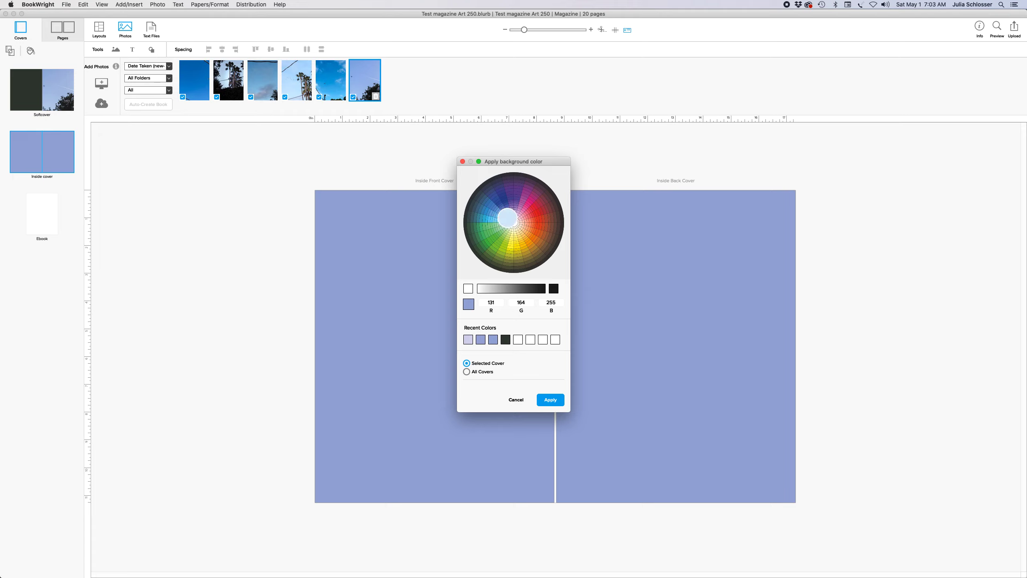
{"action": "left_click", "coordinate": [507, 218]}
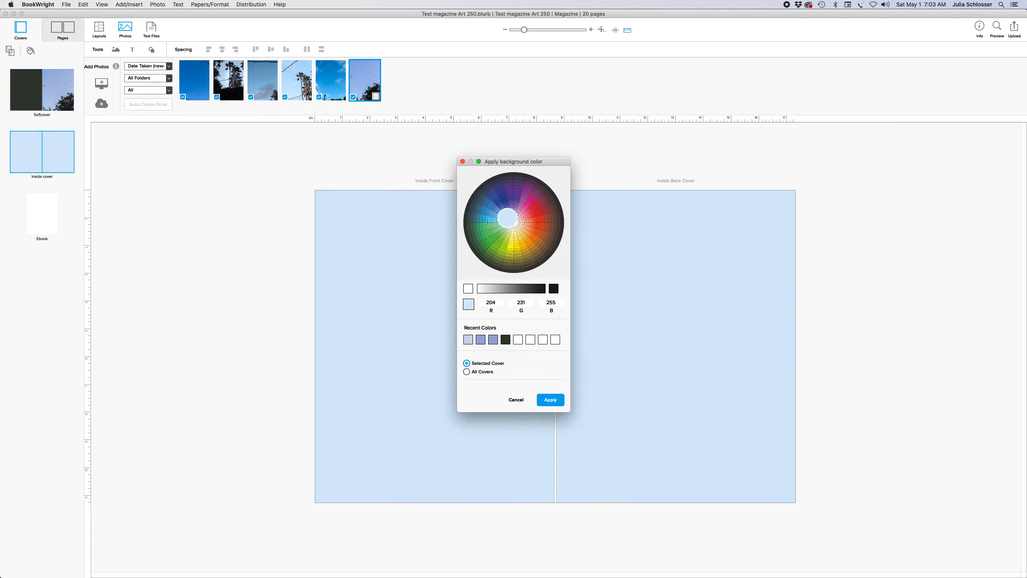
{"action": "left_click", "coordinate": [503, 215]}
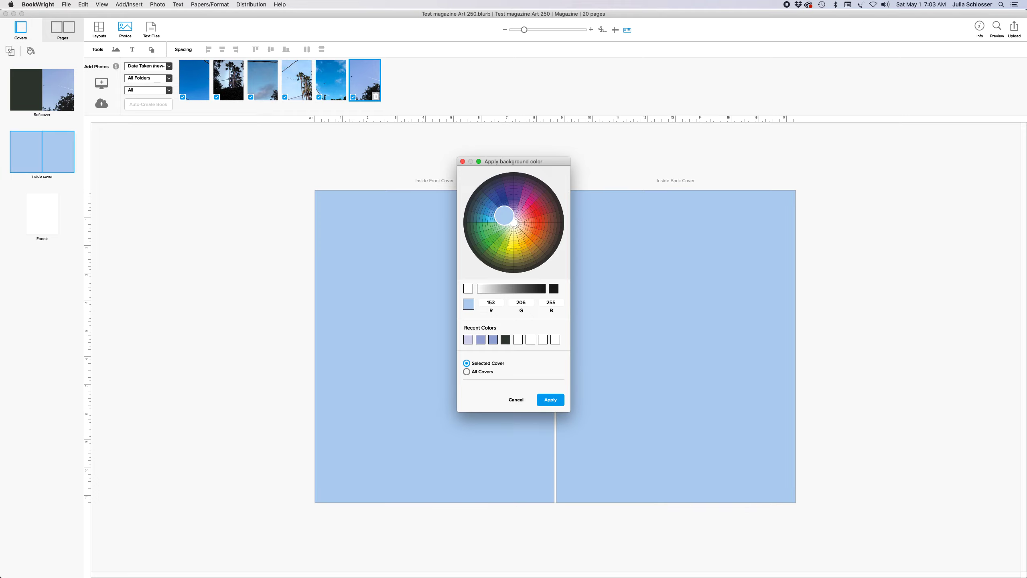
{"action": "left_click", "coordinate": [545, 401]}
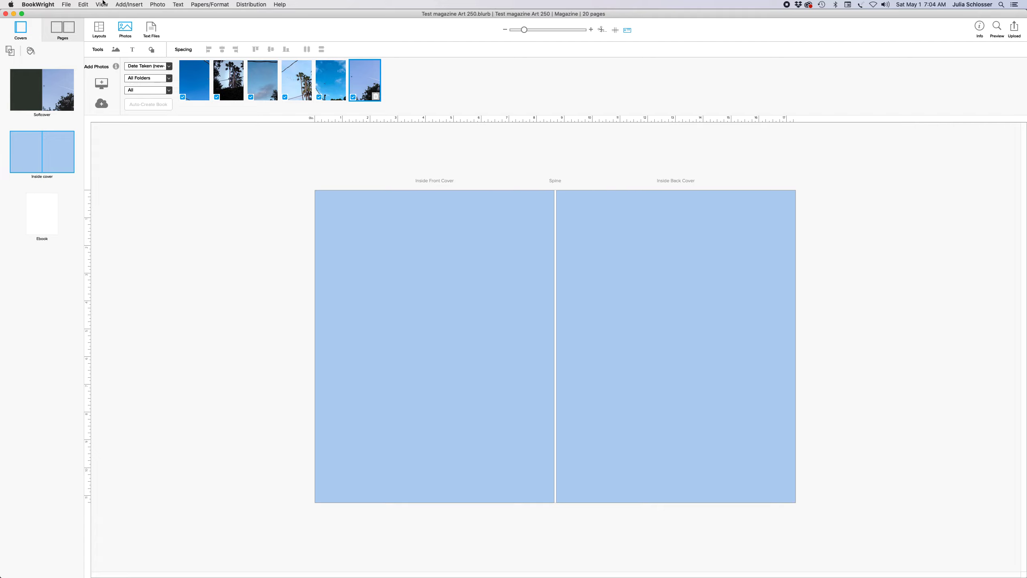
Draw a text box on the inside back cover and type 'Auspex' at 48 pt
{"action": "left_click", "coordinate": [133, 5]}
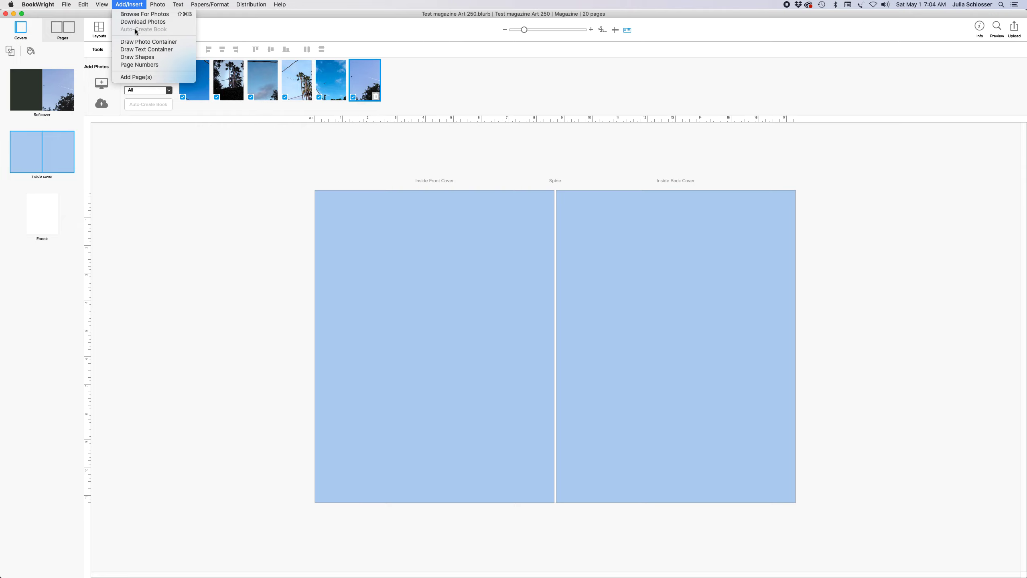
{"action": "left_click", "coordinate": [146, 49]}
{"action": "left_click_drag", "start_coordinate": [600, 280], "coordinate": [731, 346]}
{"action": "left_click", "coordinate": [661, 316]}
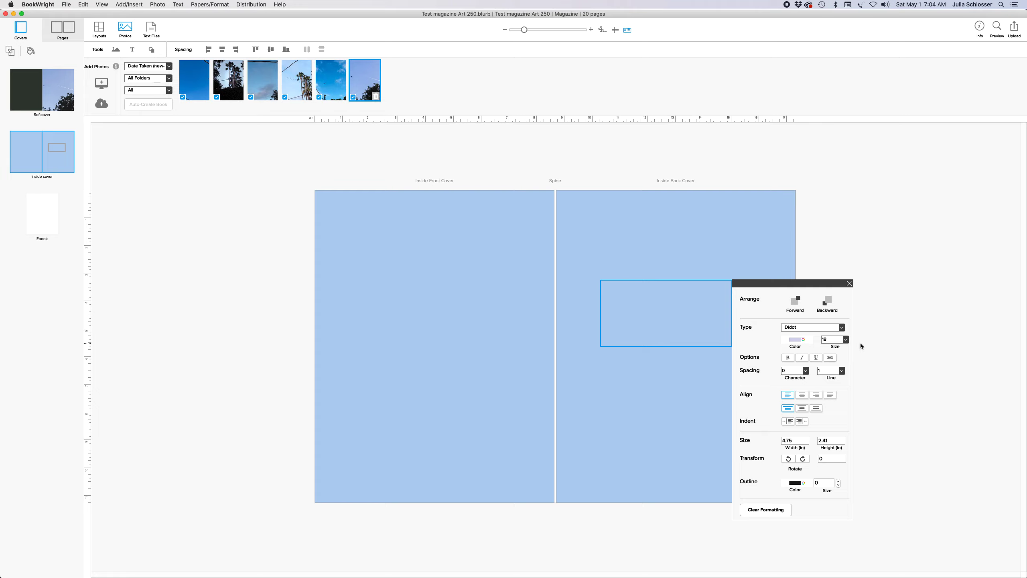
{"action": "left_click", "coordinate": [845, 339]}
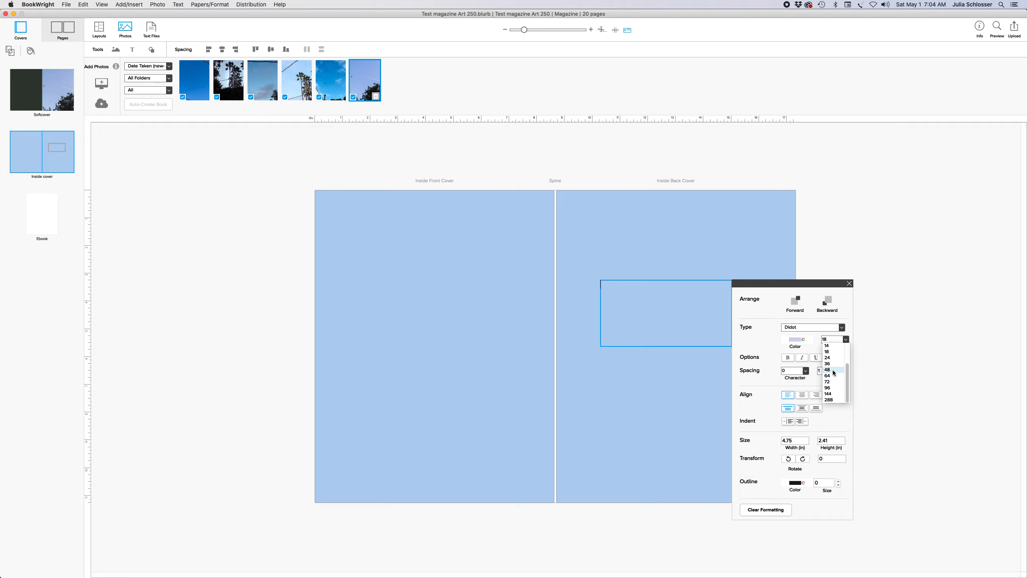
{"action": "left_click", "coordinate": [827, 399]}
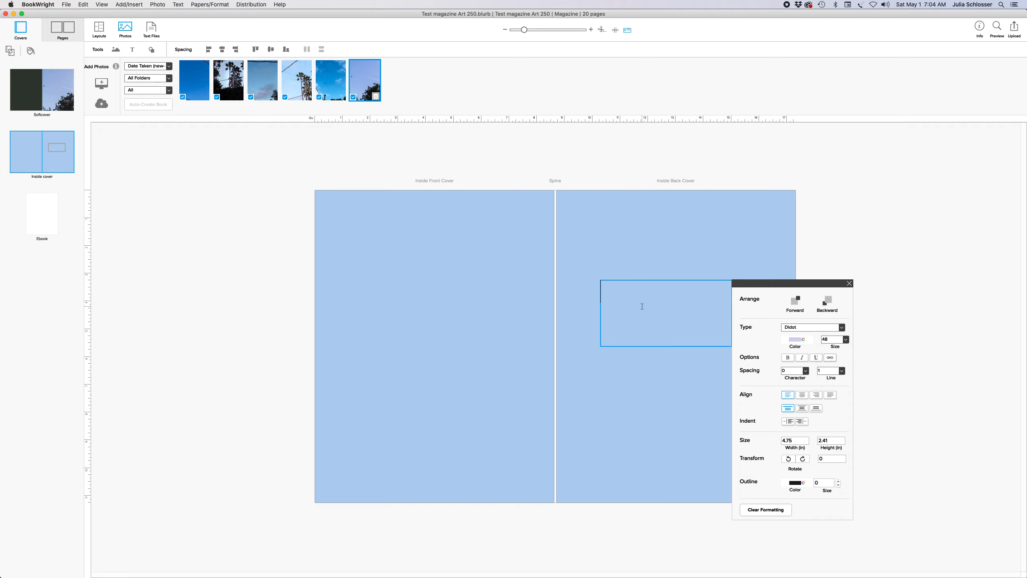
{"action": "type", "text": "ASUPEX"}
{"action": "key", "text": "BackSpace"}
{"action": "key", "text": "BackSpace"}
{"action": "key", "text": "BackSpace"}
{"action": "key", "text": "BackSpace"}
{"action": "key", "text": "BackSpace"}
{"action": "type", "text": "uspex"}
Colour the Auspex text dark charcoal, RGB 41/51/42
{"action": "double_click", "coordinate": [642, 306]}
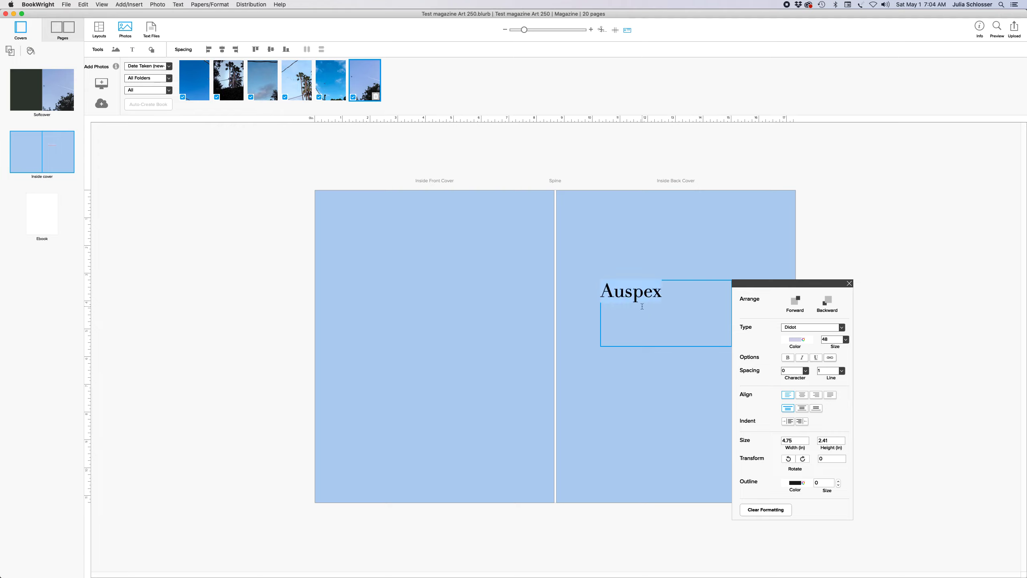
{"action": "left_click", "coordinate": [803, 340]}
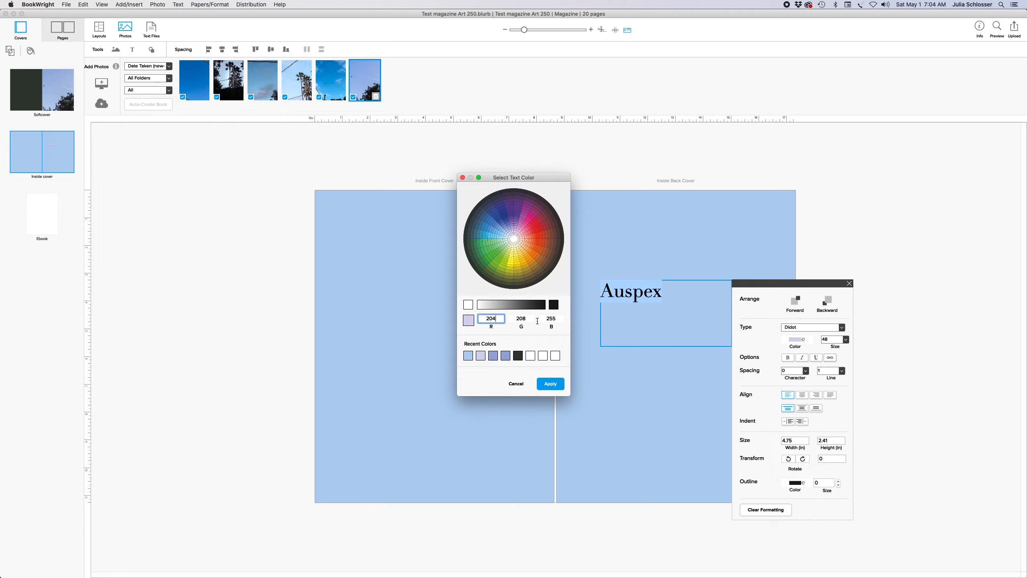
{"action": "left_click", "coordinate": [517, 356]}
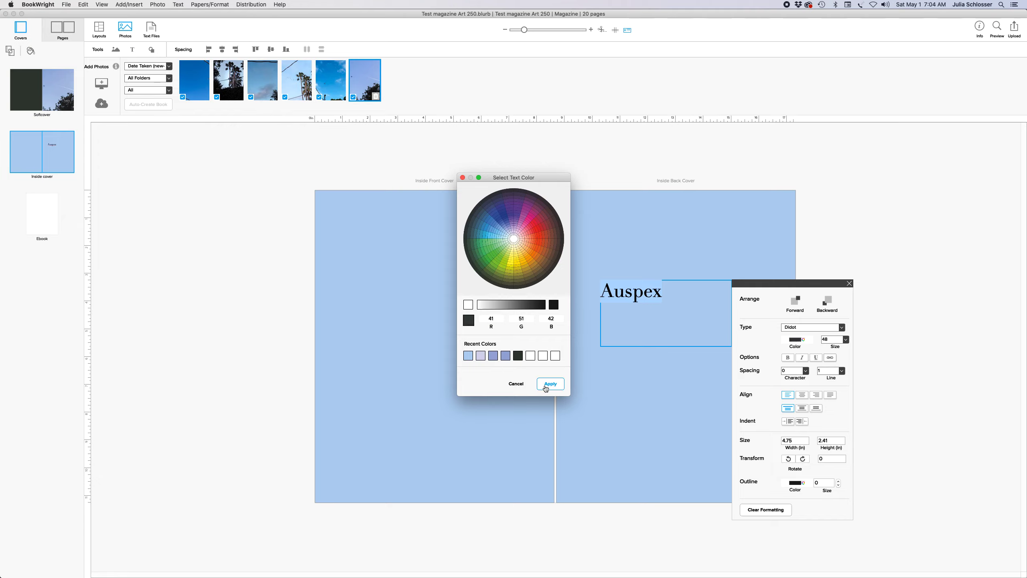
{"action": "left_click", "coordinate": [546, 386]}
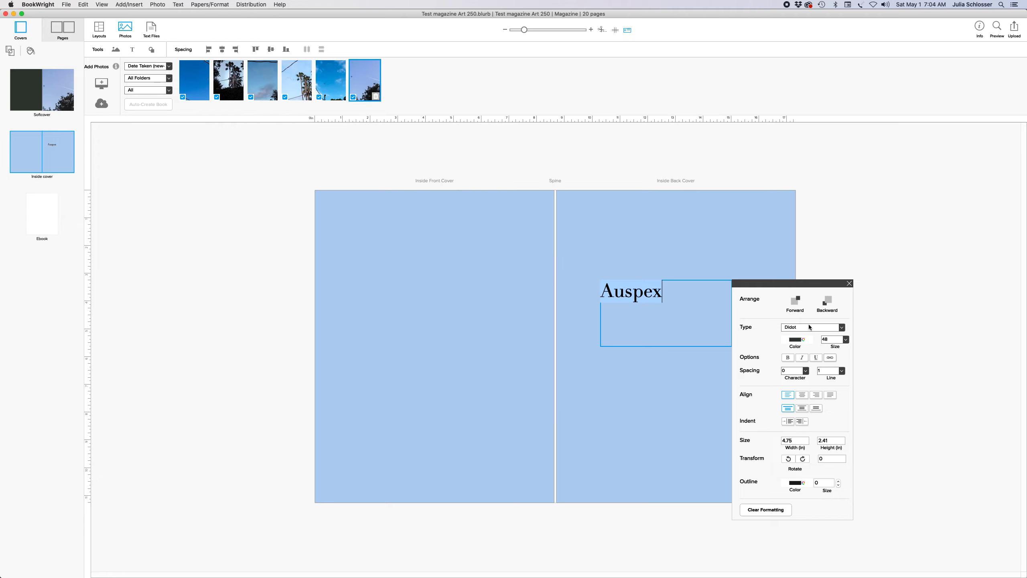
{"action": "left_click", "coordinate": [849, 284]}
Shrink the Auspex box to fit the word and move it to the inside back cover's vertical middle
{"action": "left_click_drag", "start_coordinate": [730, 345], "coordinate": [662, 294]}
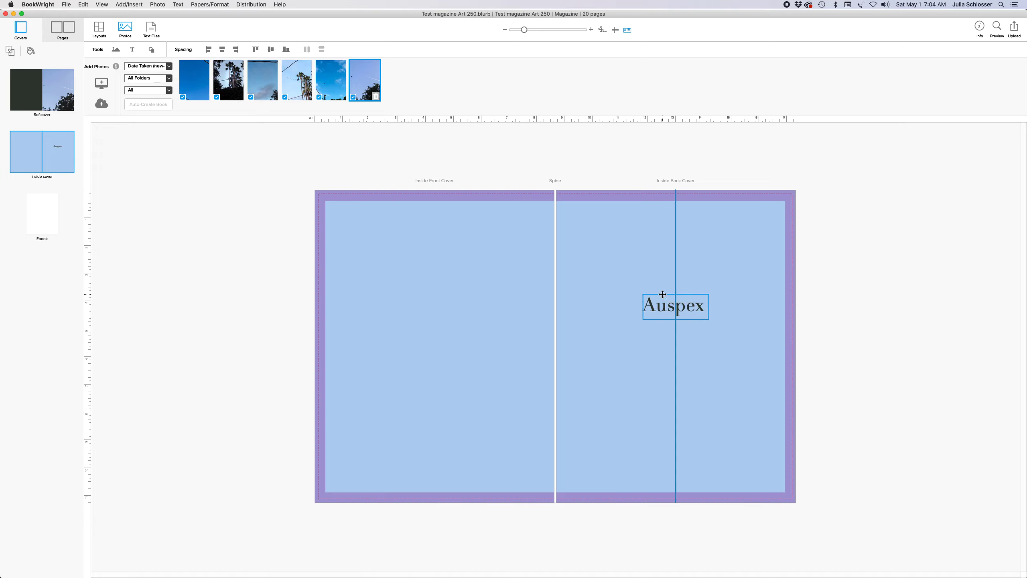
{"action": "left_click_drag", "start_coordinate": [662, 294], "coordinate": [662, 336]}
{"action": "left_click", "coordinate": [625, 446]}
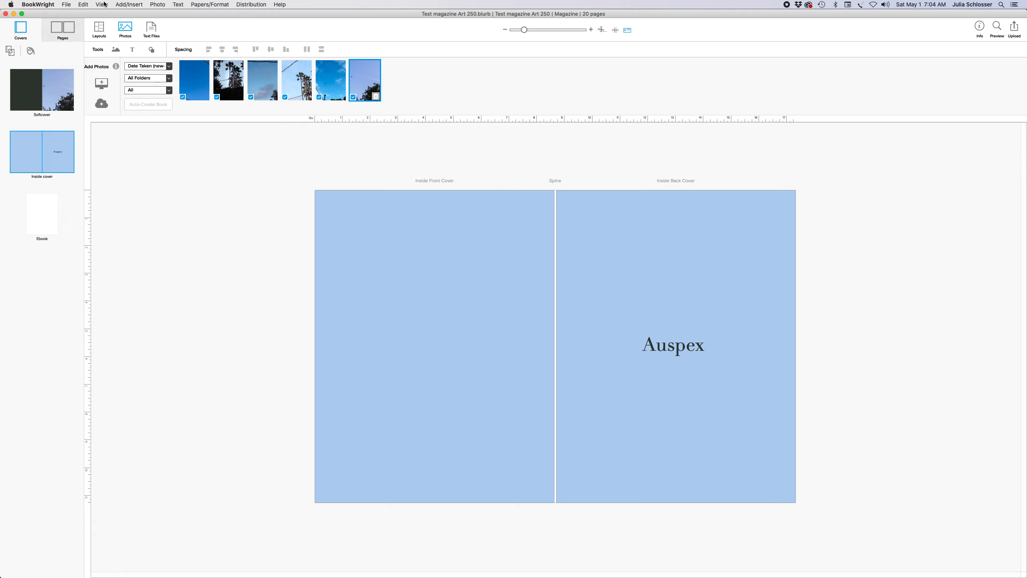
{"action": "left_click", "coordinate": [129, 5]}
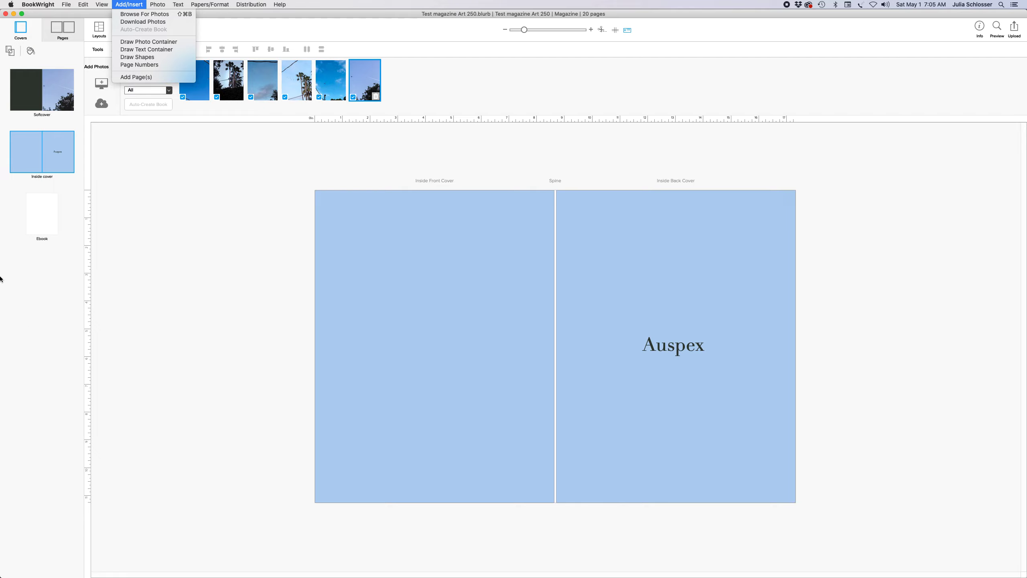
Review the front/back and inside cover spreads, then return to the Pages view
{"action": "left_click", "coordinate": [48, 98]}
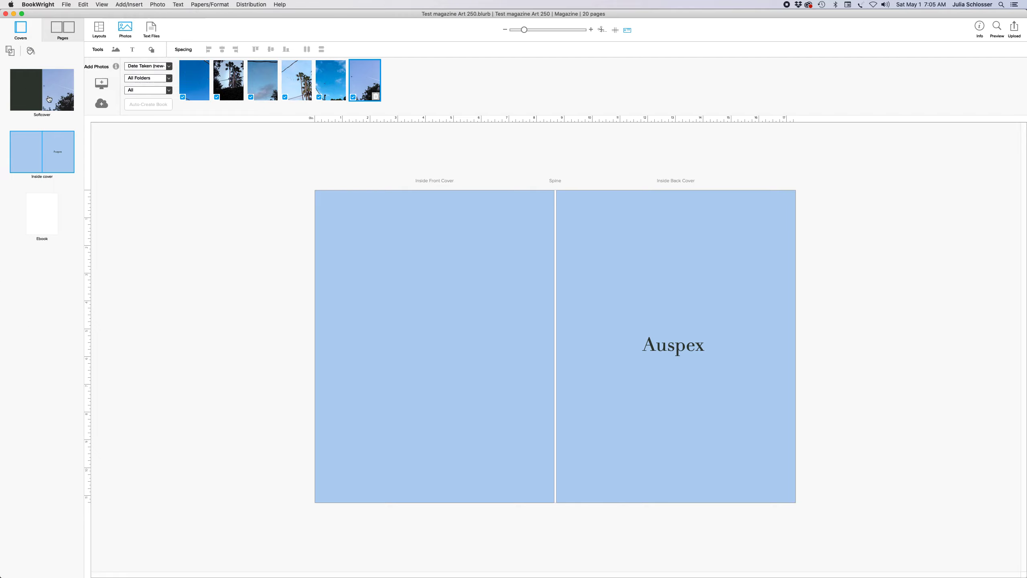
{"action": "left_click", "coordinate": [48, 99]}
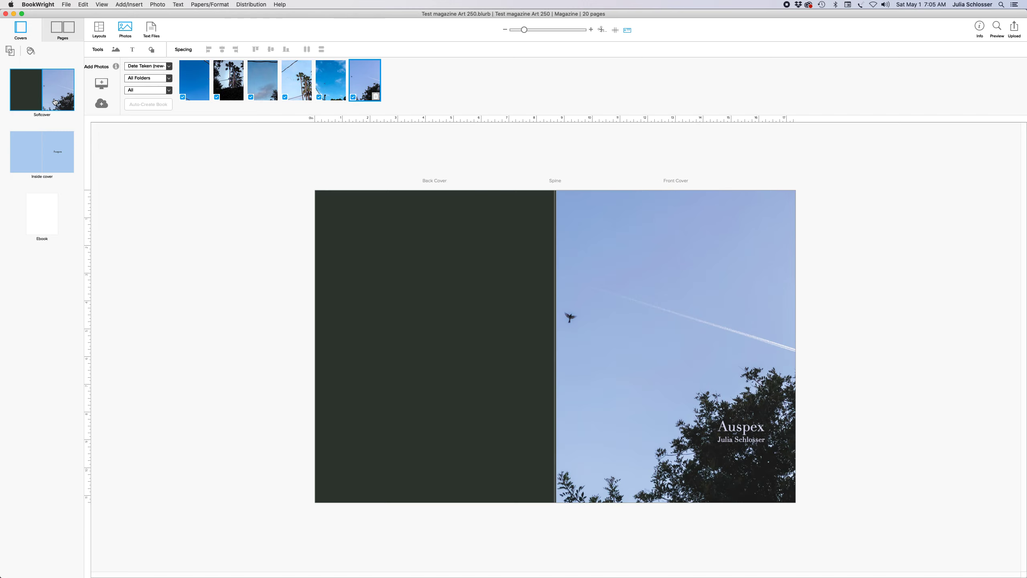
{"action": "left_click", "coordinate": [38, 153]}
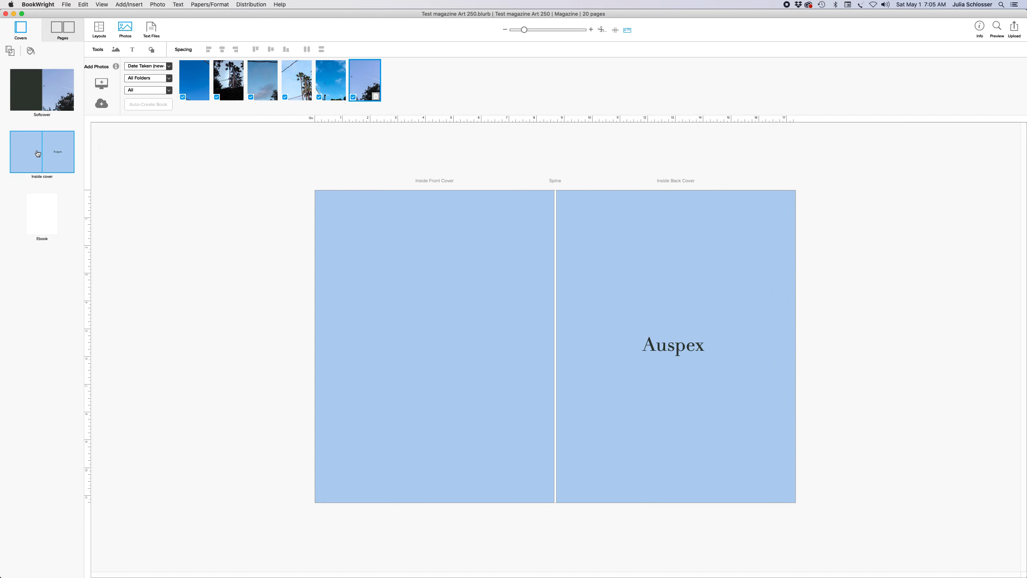
{"action": "left_click", "coordinate": [65, 28]}
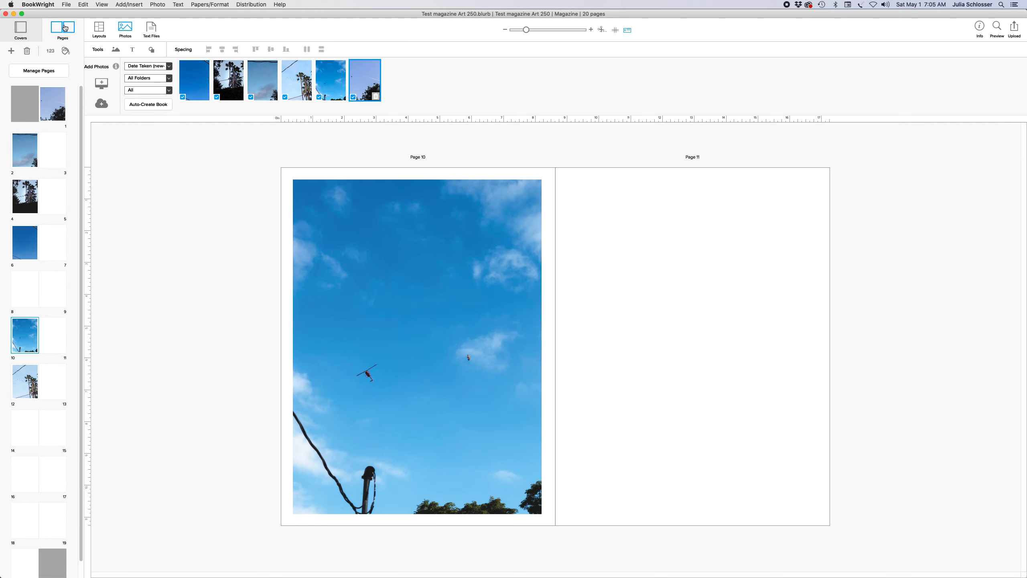
Move the contrail photo page to page 8 and the cloud photo to page 14
{"action": "left_click", "coordinate": [404, 295]}
{"action": "left_click_drag", "start_coordinate": [51, 99], "coordinate": [56, 300]}
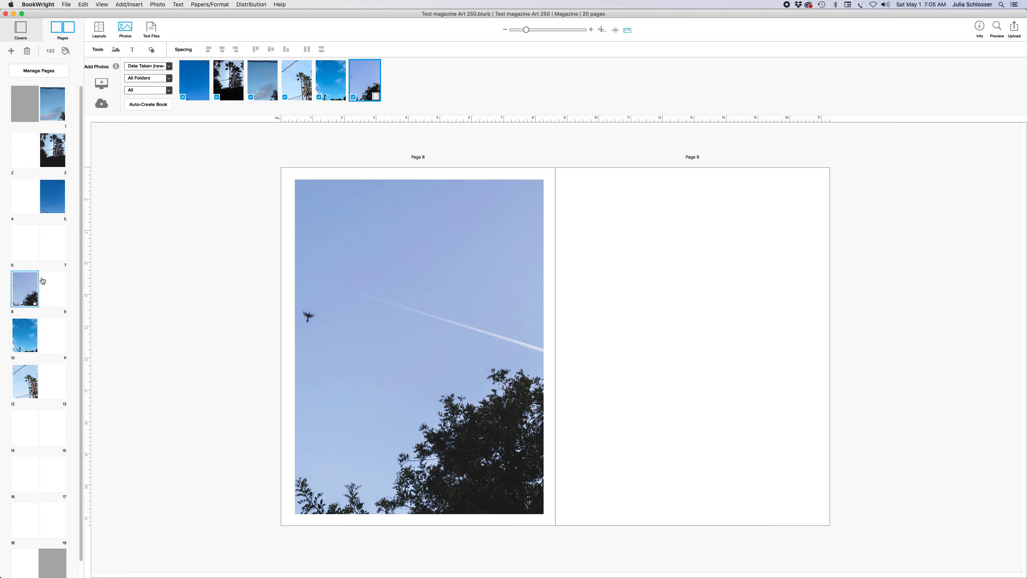
{"action": "left_click_drag", "start_coordinate": [52, 109], "coordinate": [45, 419]}
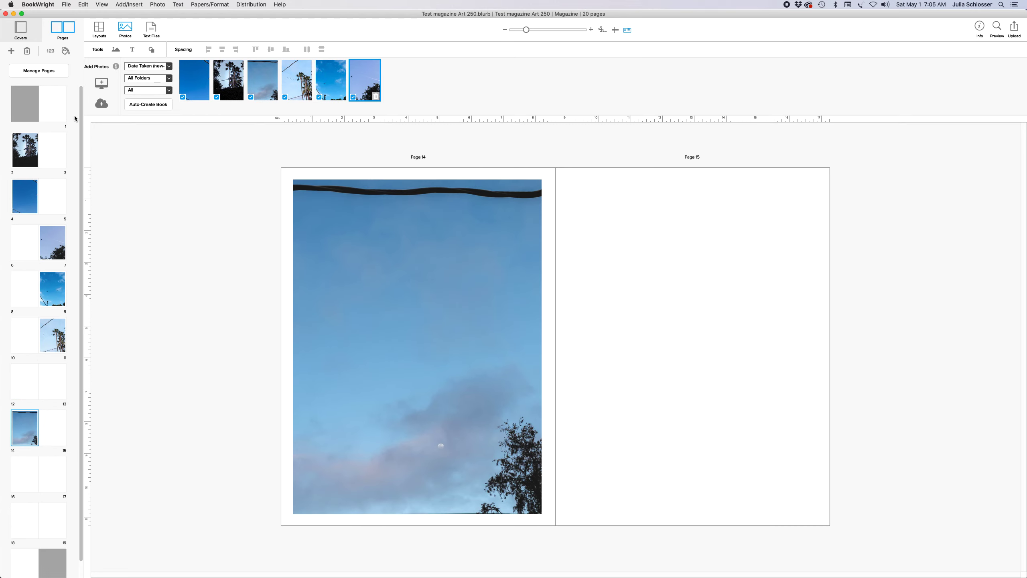
{"action": "left_click", "coordinate": [45, 99]}
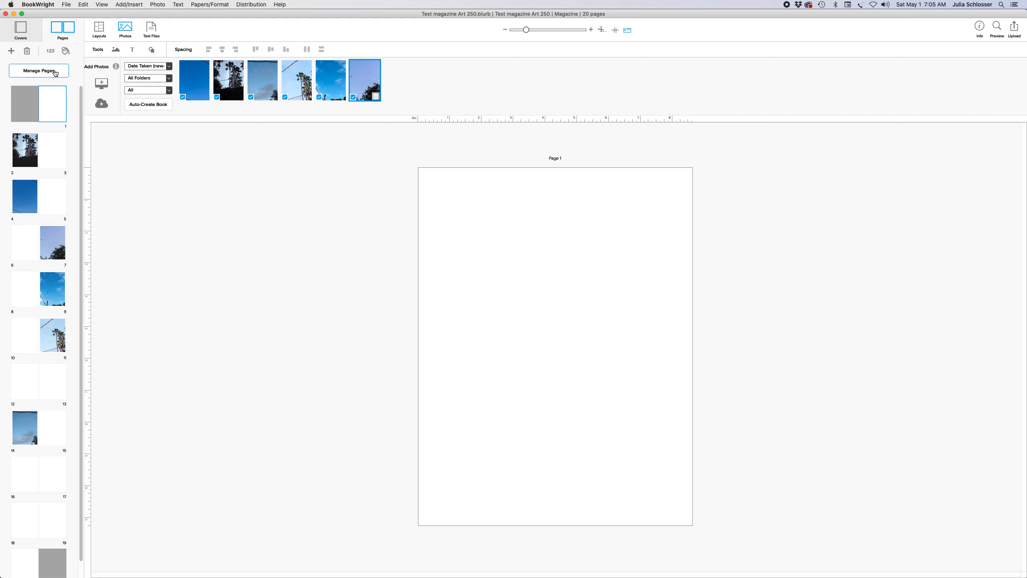
Give page 1 the same light blue background as the covers
{"action": "left_click", "coordinate": [65, 50]}
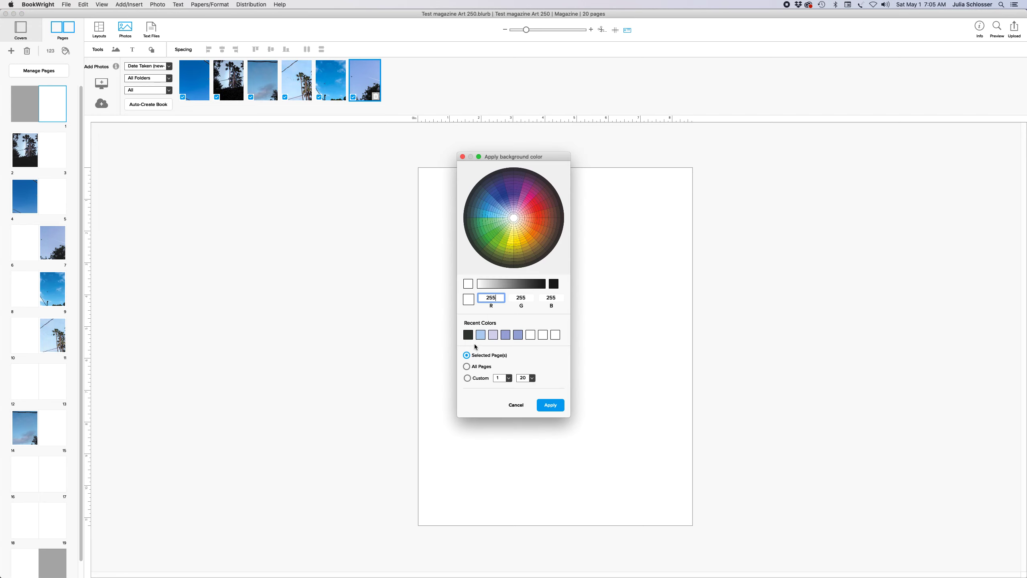
{"action": "left_click", "coordinate": [480, 334]}
{"action": "left_click", "coordinate": [559, 404]}
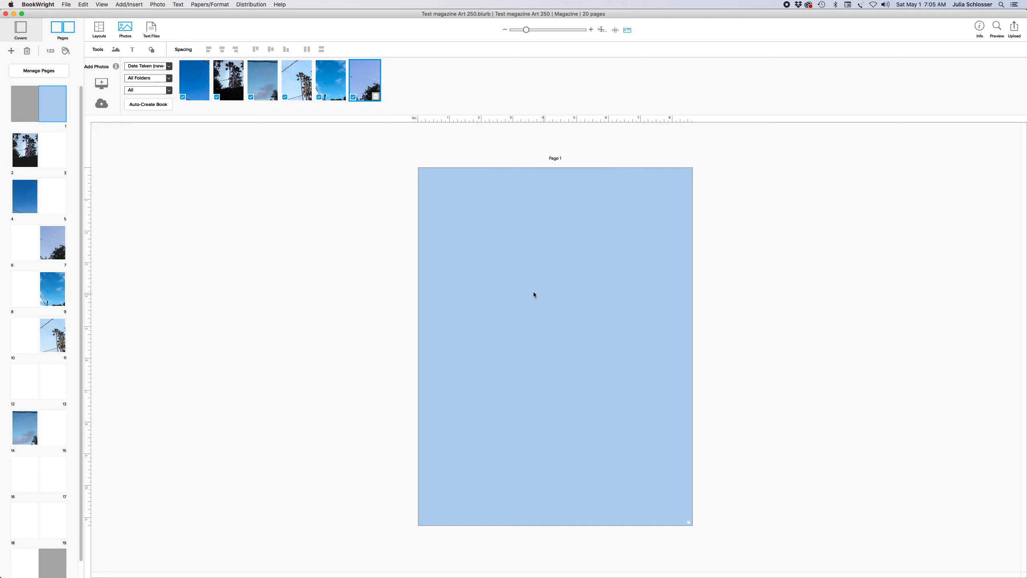
Draw a text box on page 1 and type the title 'AUSPEX: bird-seer'
{"action": "left_click", "coordinate": [121, 6]}
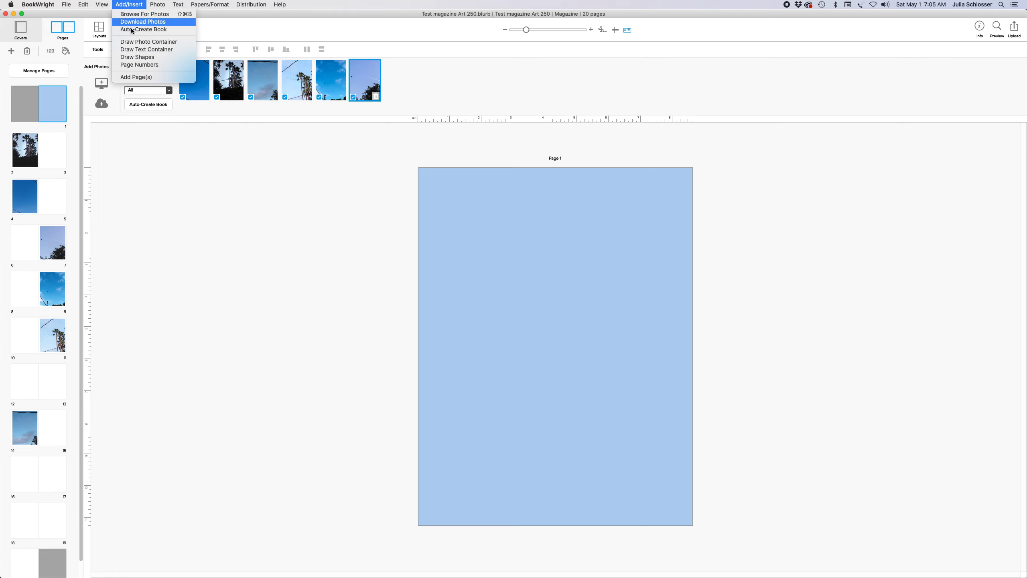
{"action": "left_click", "coordinate": [146, 49]}
{"action": "left_click_drag", "start_coordinate": [459, 259], "coordinate": [471, 269]}
{"action": "left_click_drag", "start_coordinate": [542, 312], "coordinate": [601, 363]}
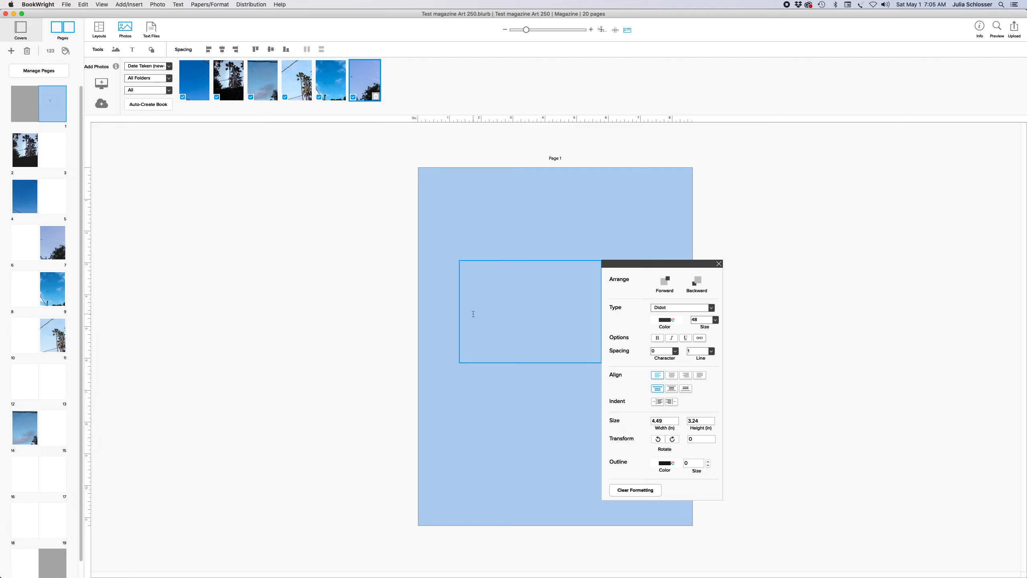
{"action": "type", "text": "AUSPE"}
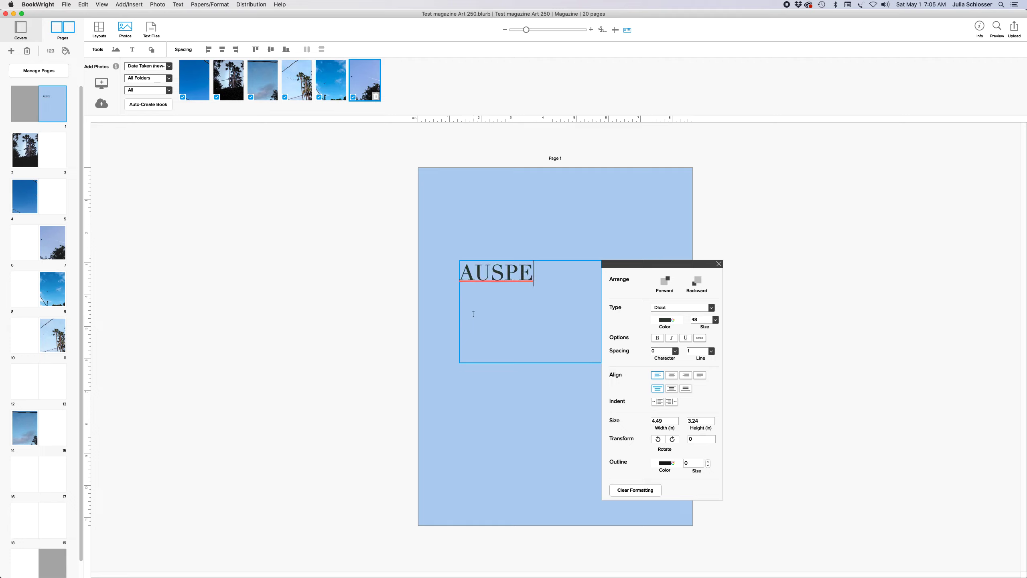
{"action": "type", "text": "X: bird-seer"}
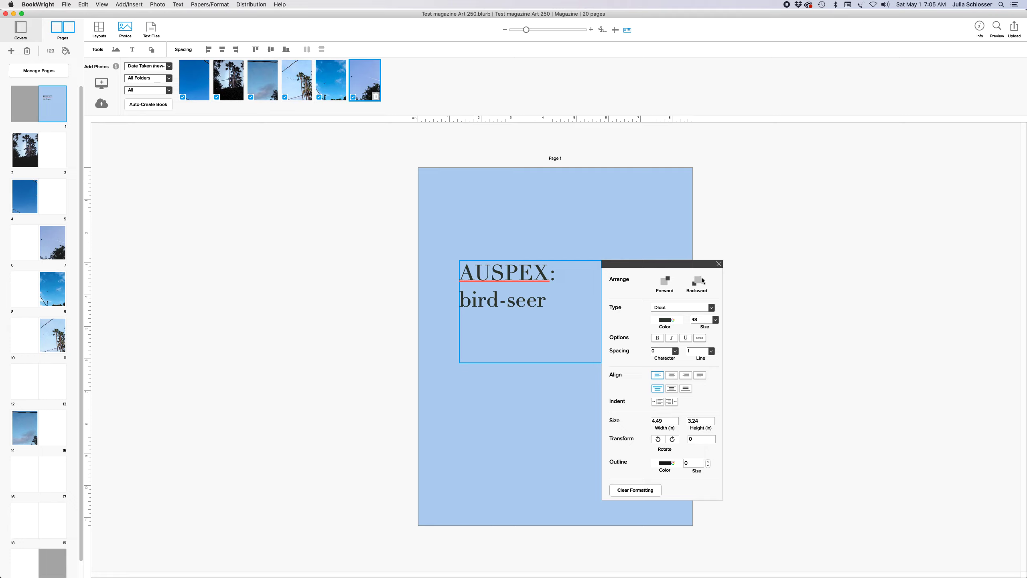
Join 'bird-seer' onto the first line and resize the title box to clear the overflow
{"action": "left_click", "coordinate": [719, 263]}
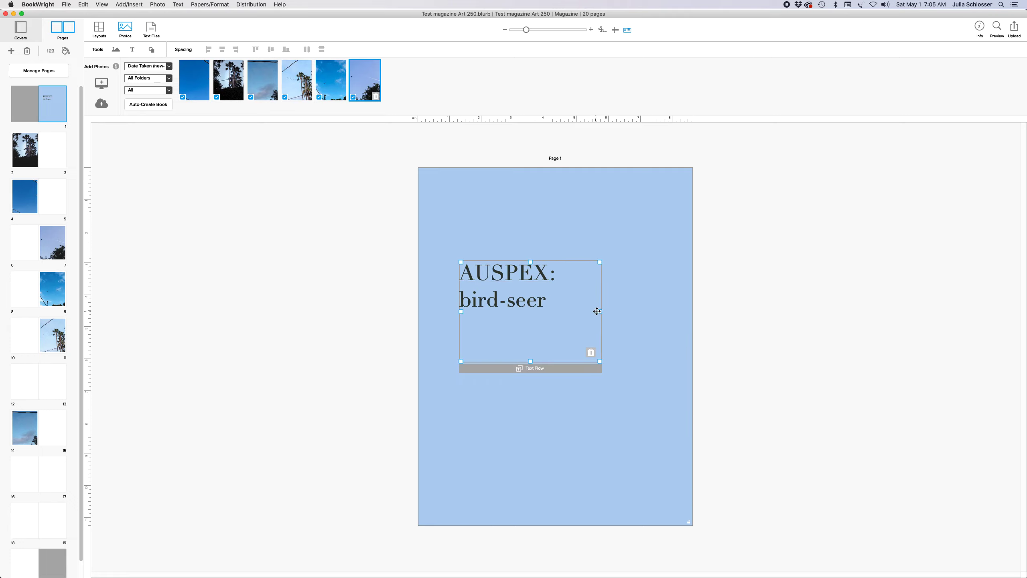
{"action": "left_click_drag", "start_coordinate": [600, 311], "coordinate": [656, 301]}
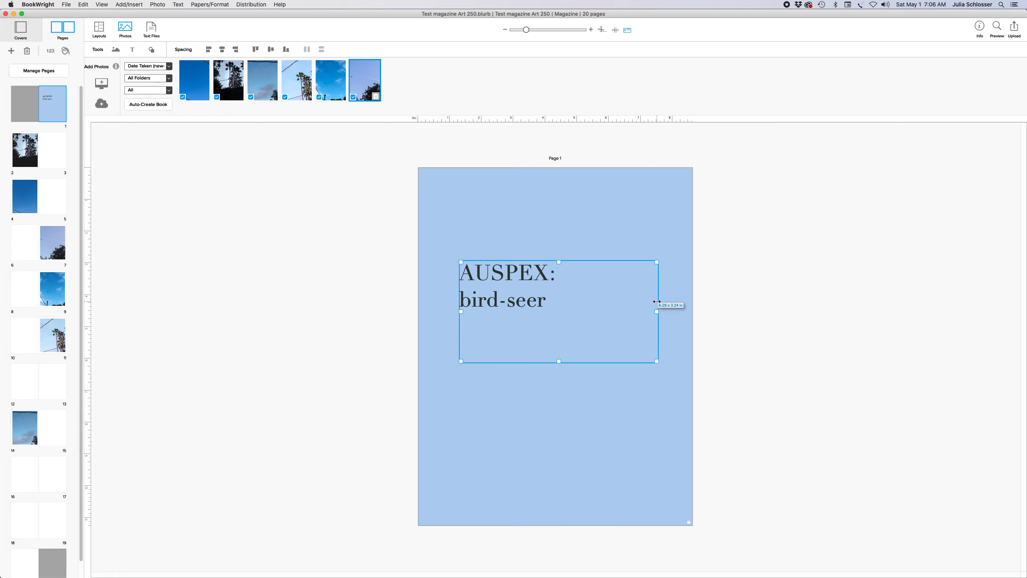
{"action": "left_click_drag", "start_coordinate": [465, 298], "coordinate": [463, 298]}
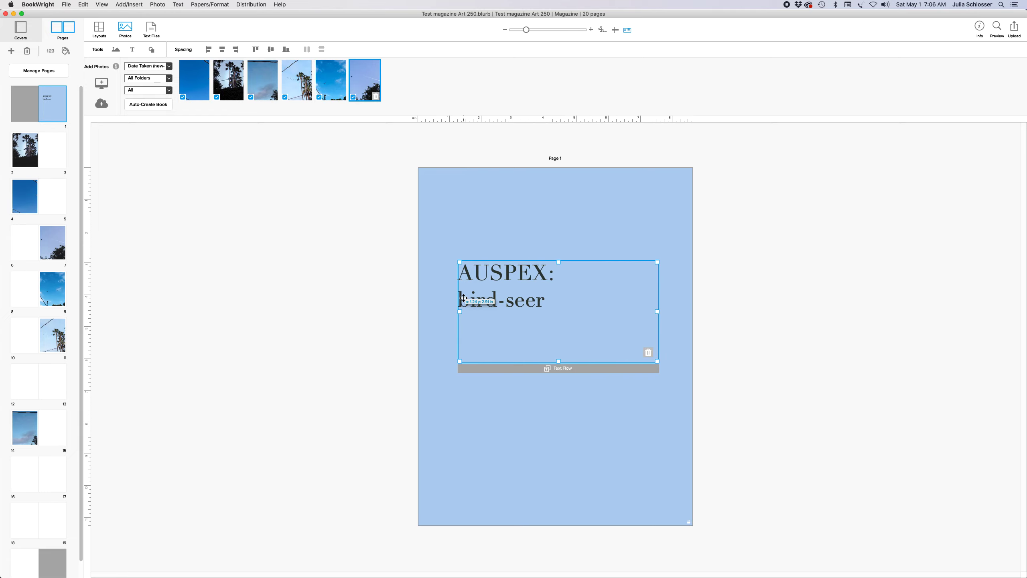
{"action": "left_click", "coordinate": [461, 299]}
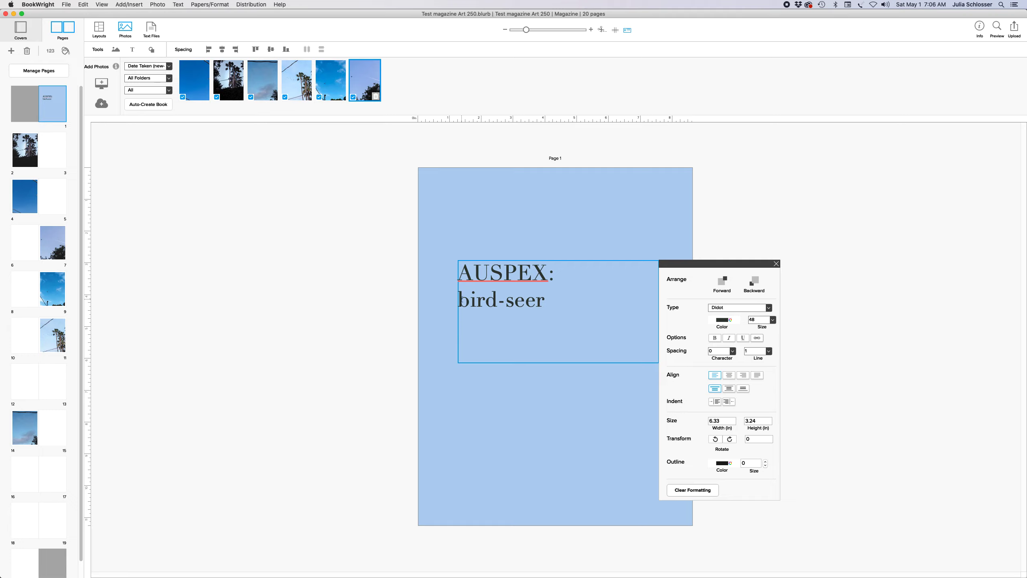
{"action": "key", "text": "BackSpace"}
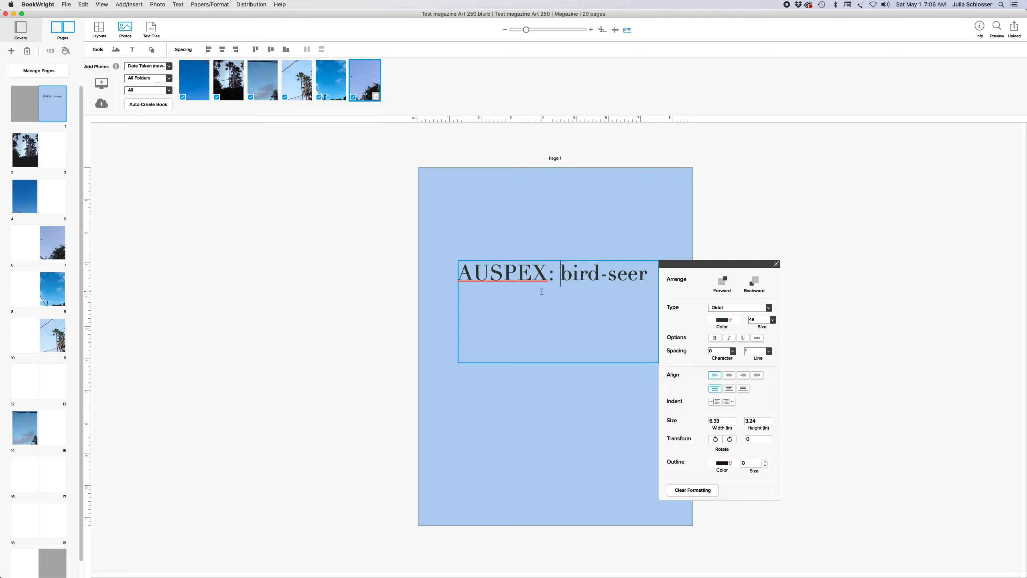
{"action": "left_click", "coordinate": [776, 264]}
{"action": "left_click", "coordinate": [636, 299]}
{"action": "left_click_drag", "start_coordinate": [557, 361], "coordinate": [558, 283]}
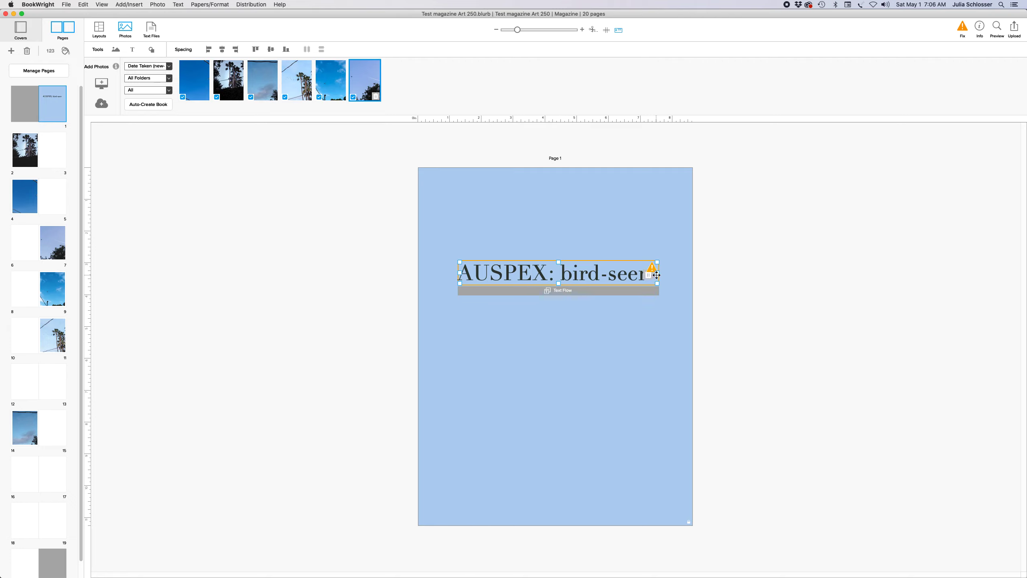
{"action": "left_click_drag", "start_coordinate": [658, 274], "coordinate": [663, 274]}
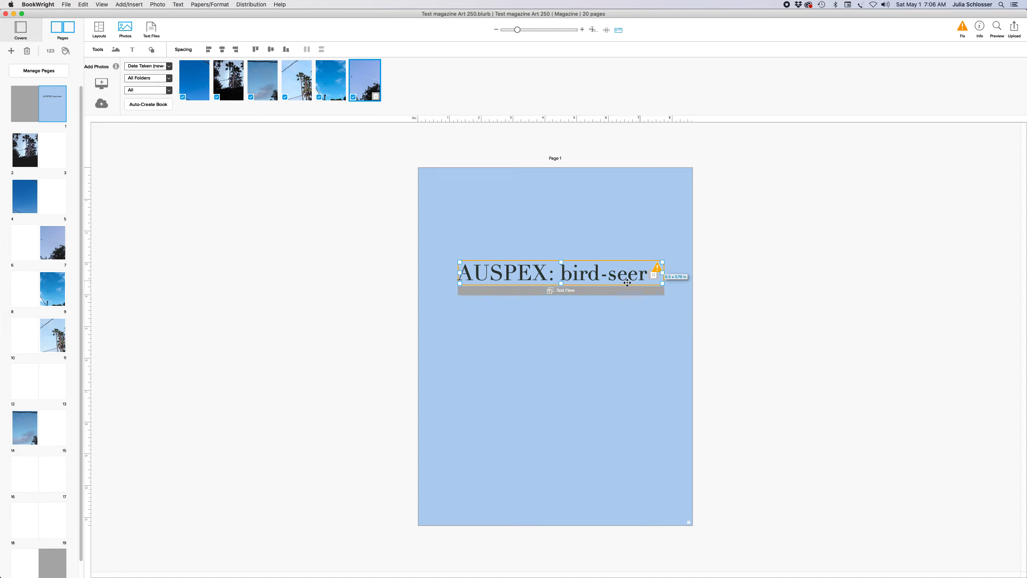
{"action": "left_click_drag", "start_coordinate": [561, 284], "coordinate": [534, 281]}
{"action": "left_click", "coordinate": [589, 430]}
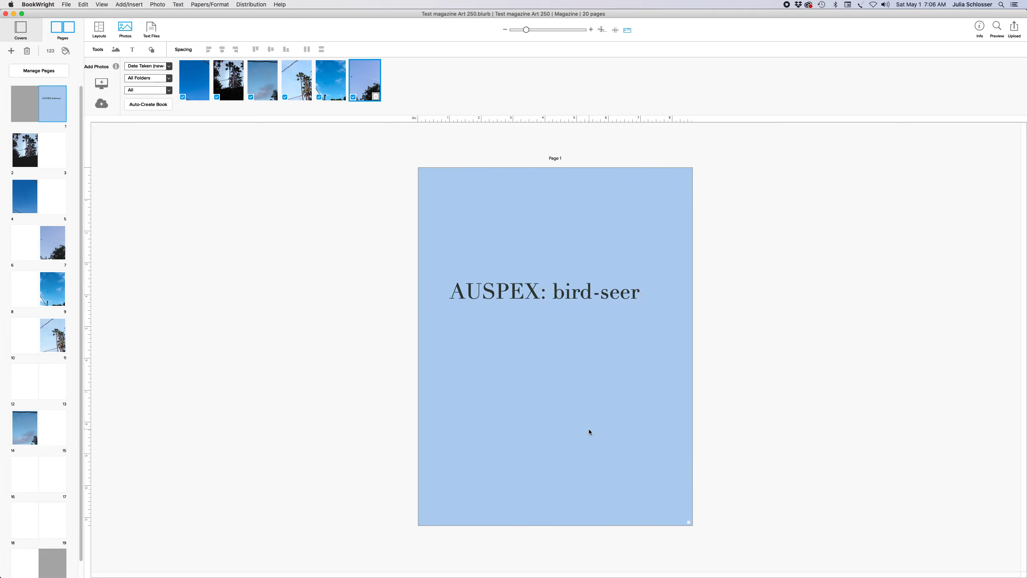
Add a new text box below the title containing the author's name
{"action": "left_click", "coordinate": [120, 4]}
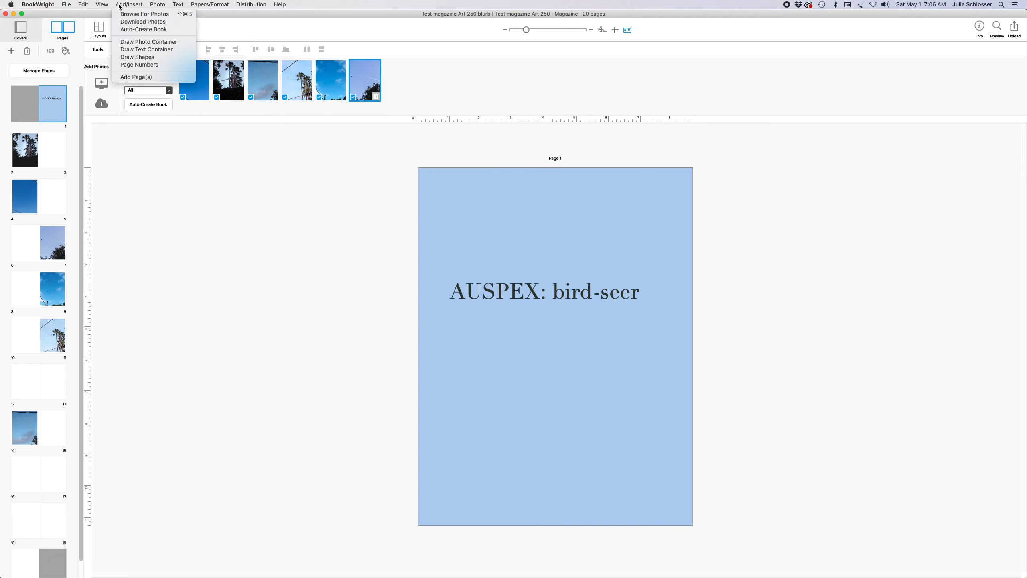
{"action": "left_click", "coordinate": [134, 49]}
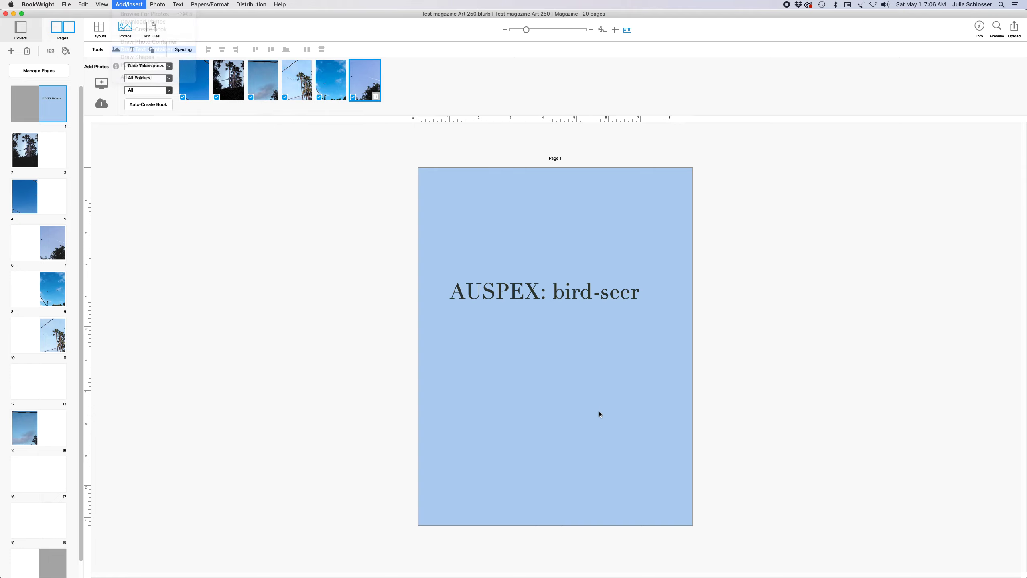
{"action": "left_click", "coordinate": [550, 404]}
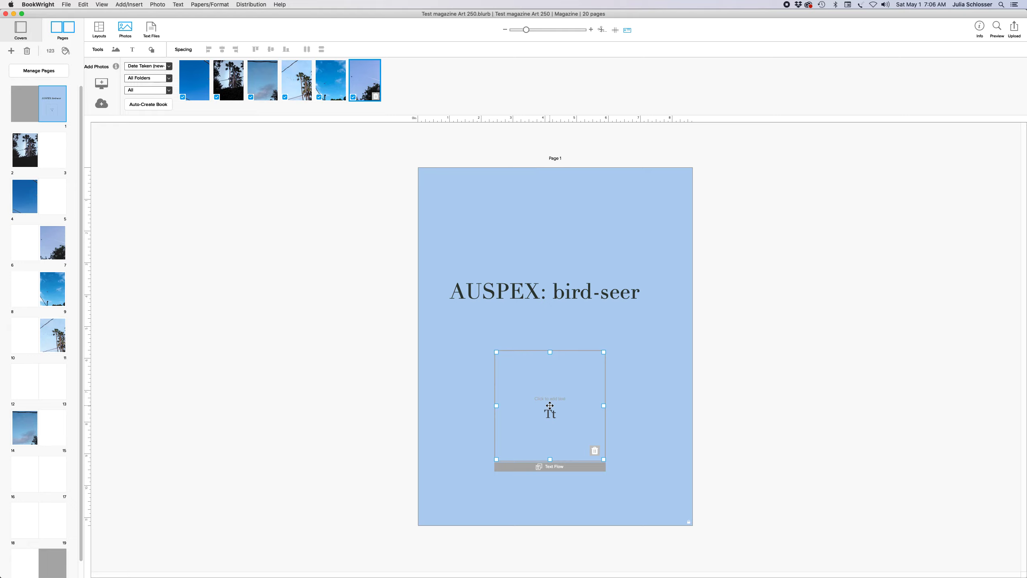
{"action": "left_click", "coordinate": [519, 380]}
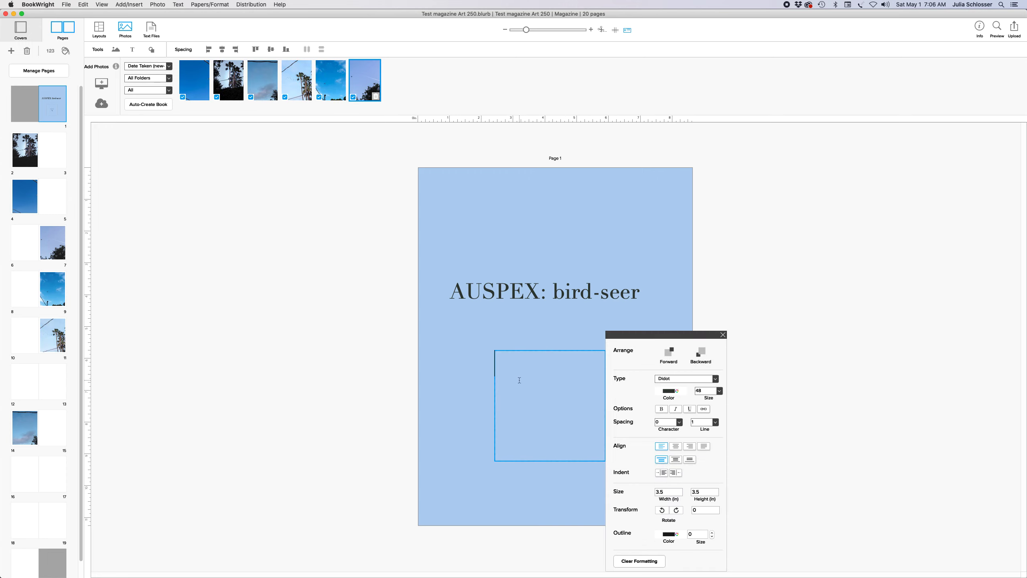
{"action": "type", "text": "Julia Schlosser"}
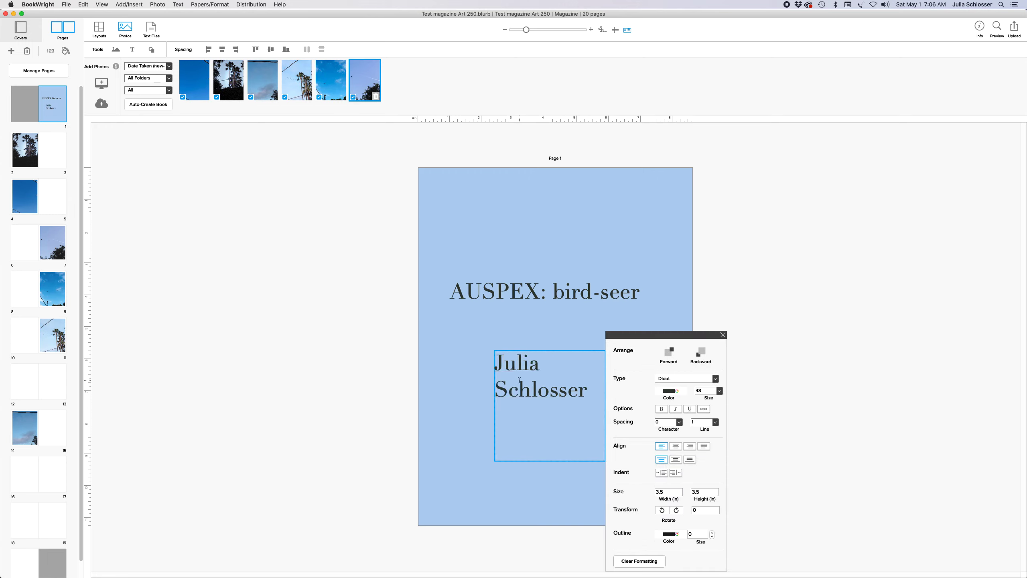
Try 14, 24 and 48 pt for the author's name, settling on 36 pt
{"action": "key", "text": "super+a"}
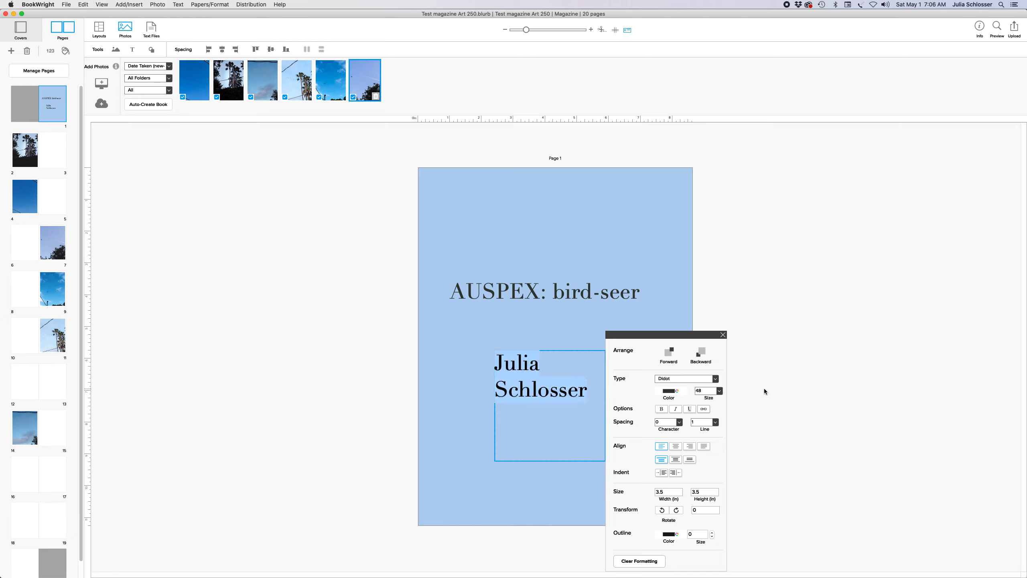
{"action": "left_click", "coordinate": [720, 391]}
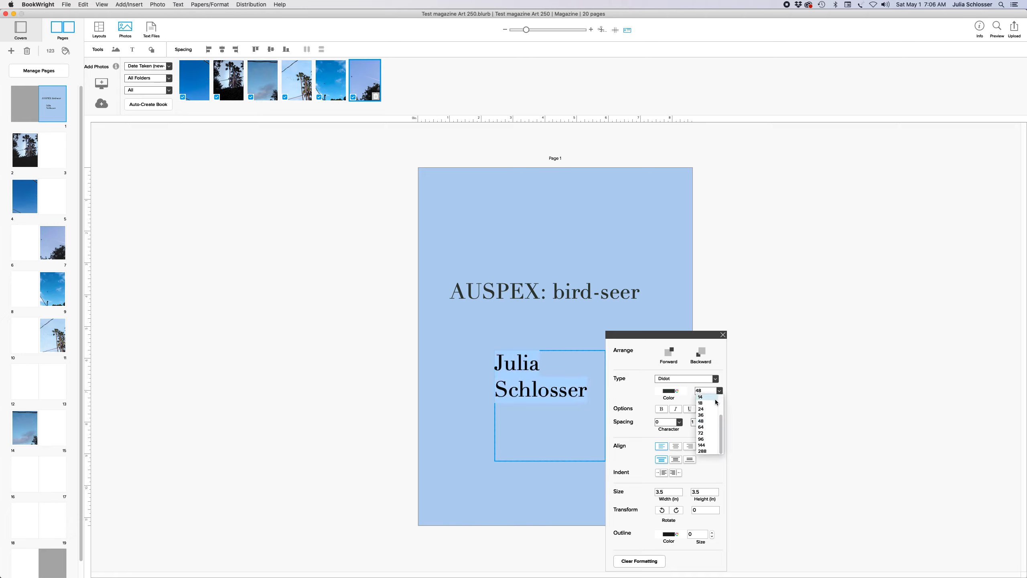
{"action": "left_click", "coordinate": [704, 397]}
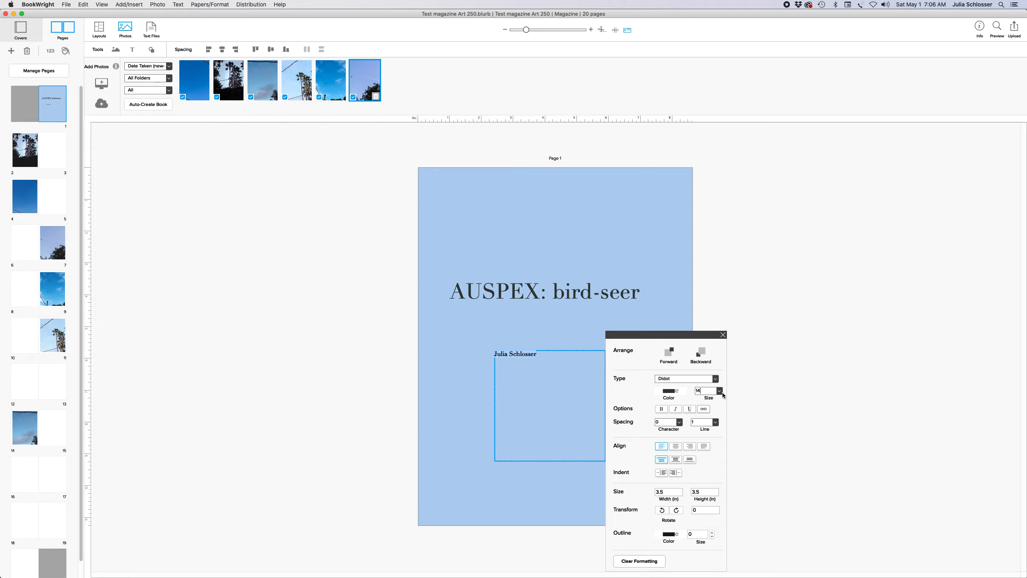
{"action": "left_click", "coordinate": [719, 391]}
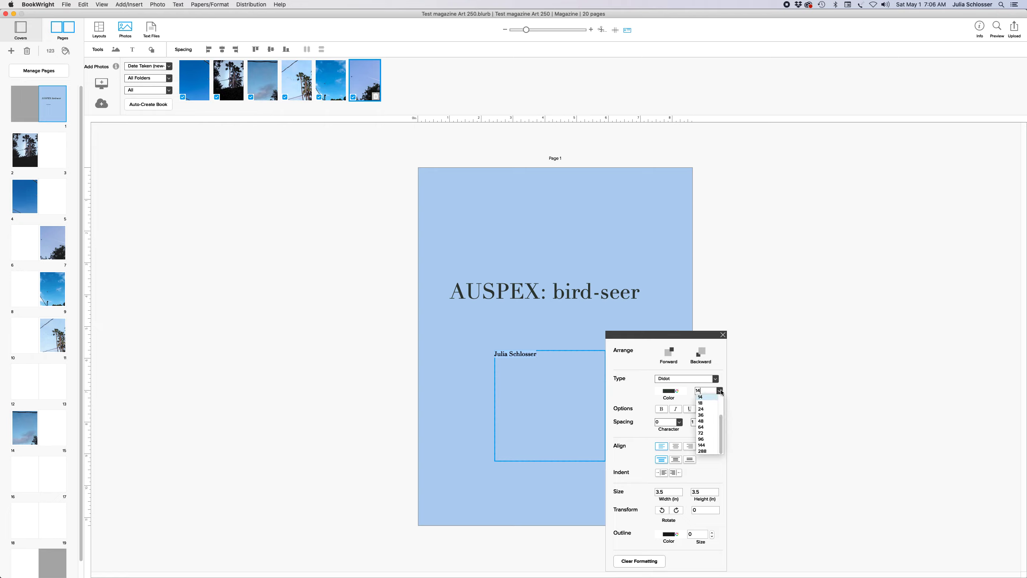
{"action": "left_click", "coordinate": [702, 409]}
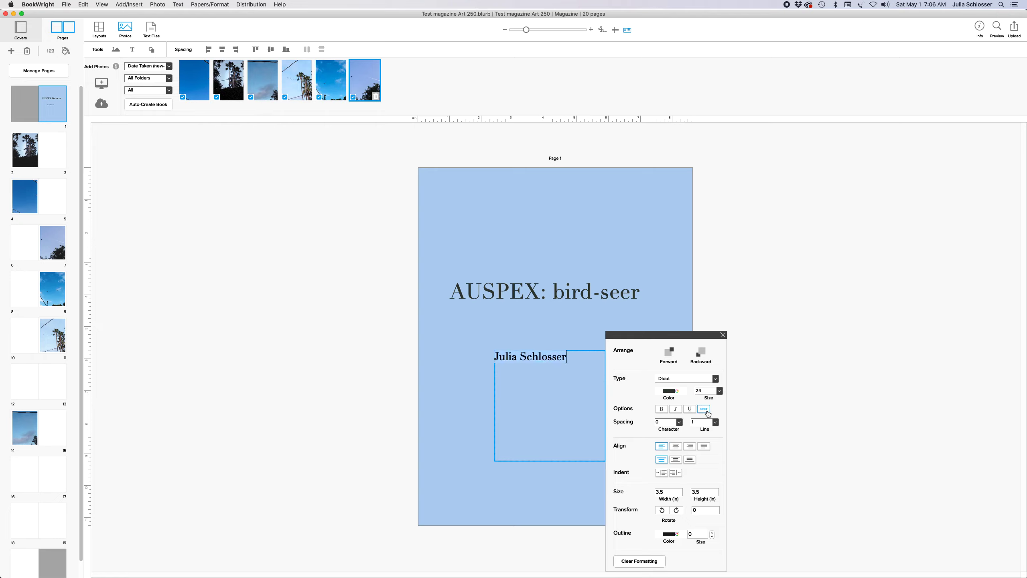
{"action": "left_click", "coordinate": [719, 391]}
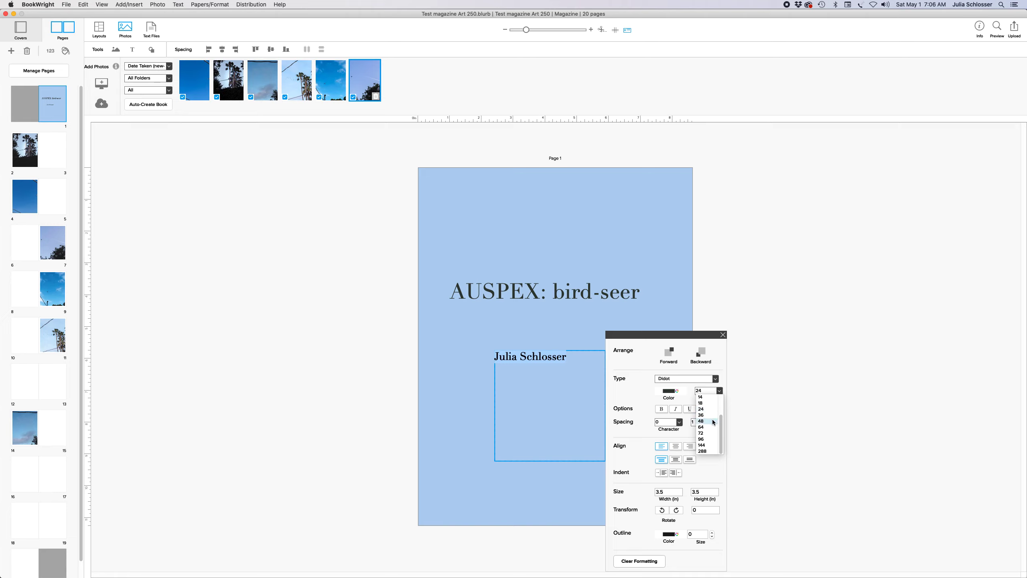
{"action": "left_click", "coordinate": [713, 421]}
{"action": "left_click", "coordinate": [719, 391]}
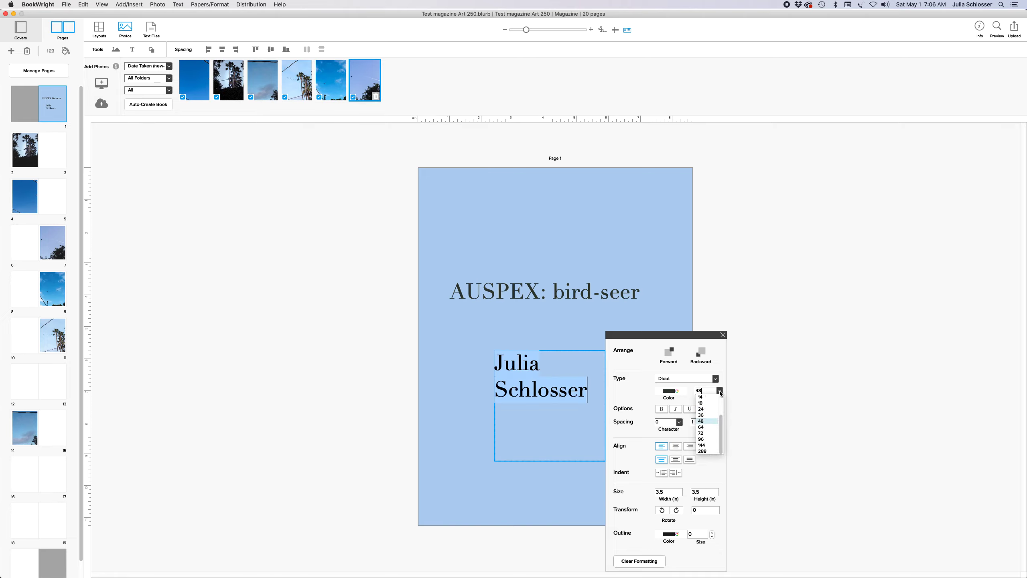
{"action": "left_click", "coordinate": [707, 415]}
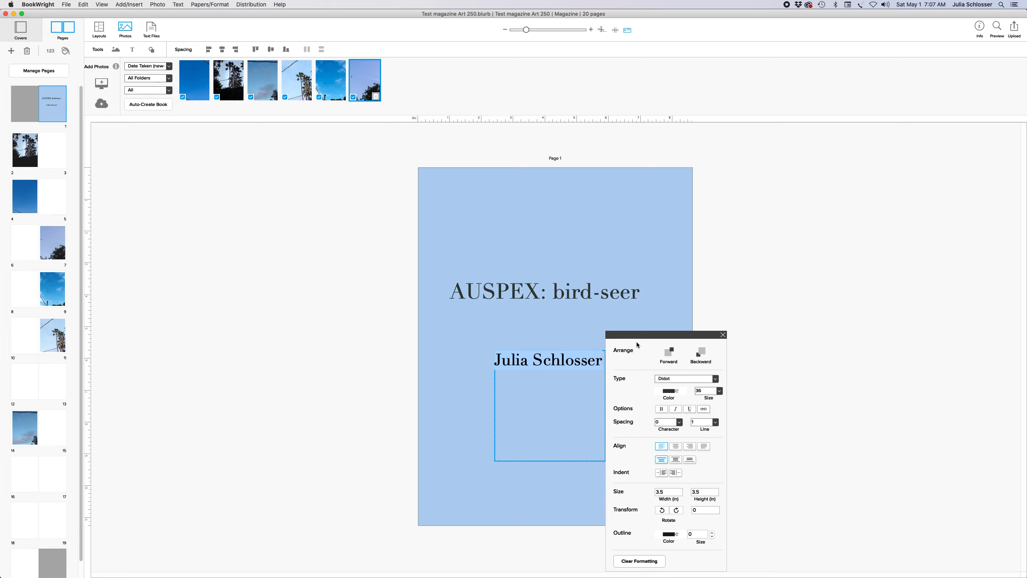
{"action": "left_click", "coordinate": [723, 334]}
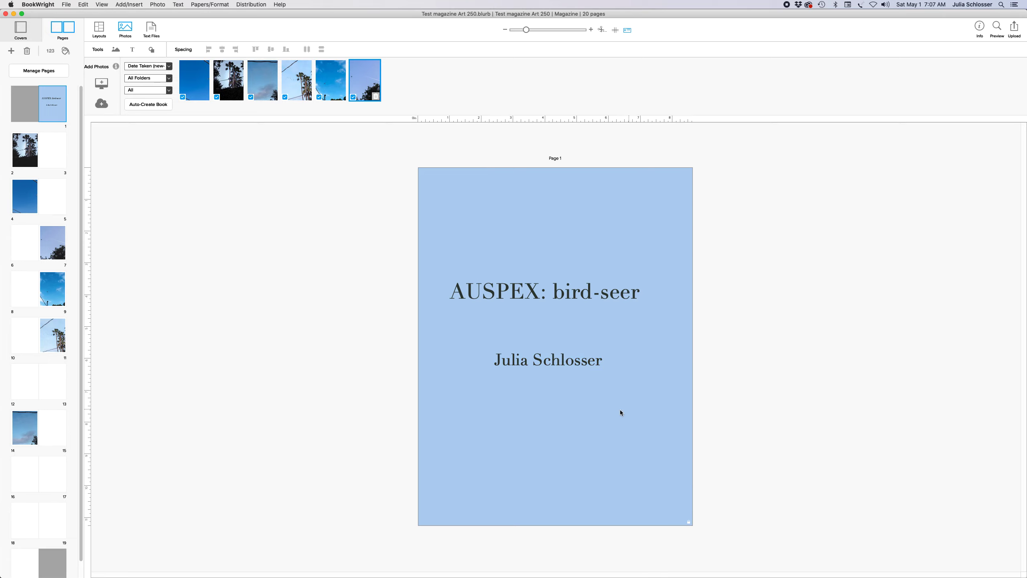
{"action": "left_click", "coordinate": [521, 359]}
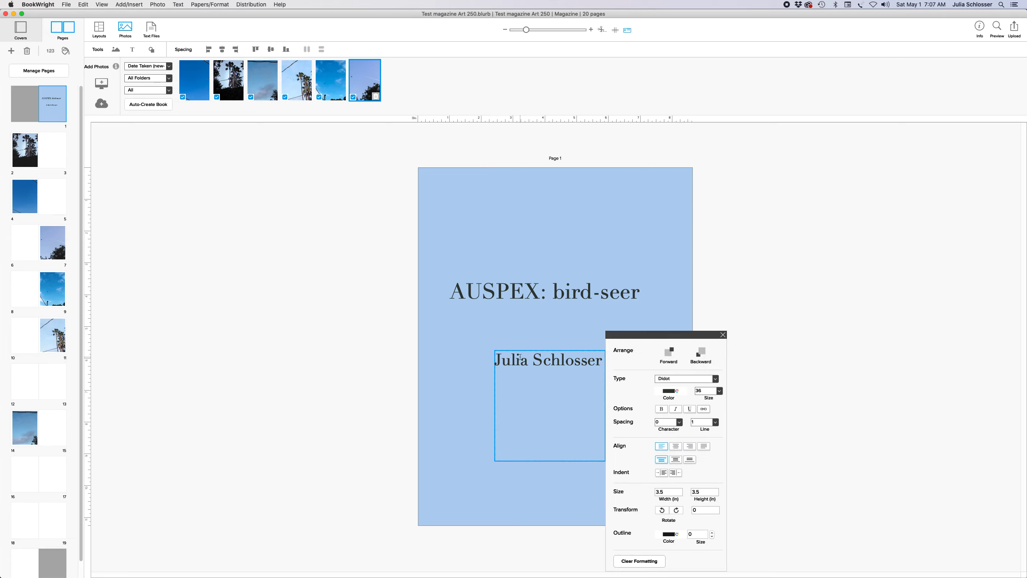
Try Futura and Georgia for the author's name, keeping it at 36 pt
{"action": "triple_click", "coordinate": [521, 359]}
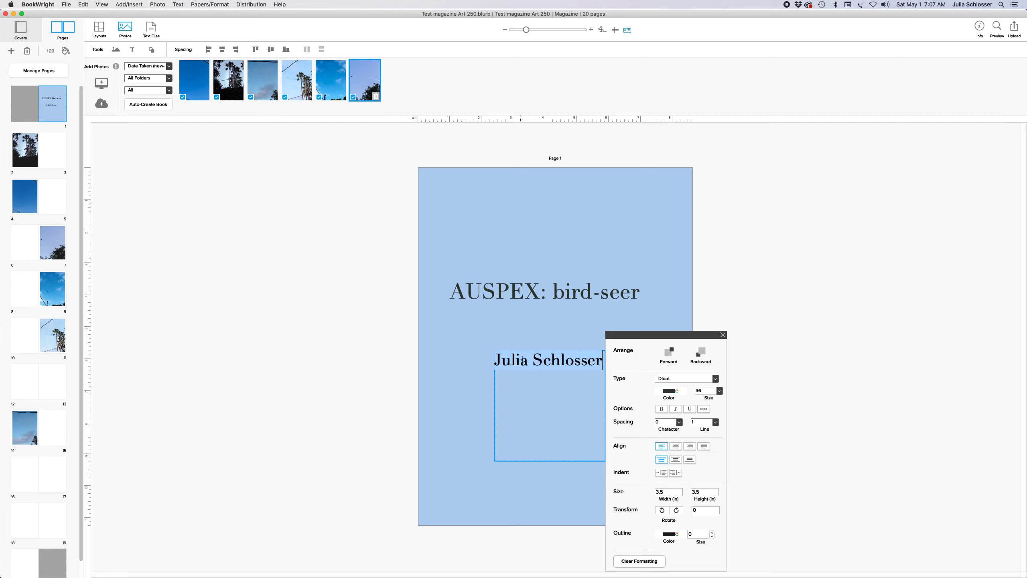
{"action": "left_click", "coordinate": [715, 379]}
{"action": "scroll", "coordinate": [679, 283], "scroll_direction": "down", "scroll_amount": 1}
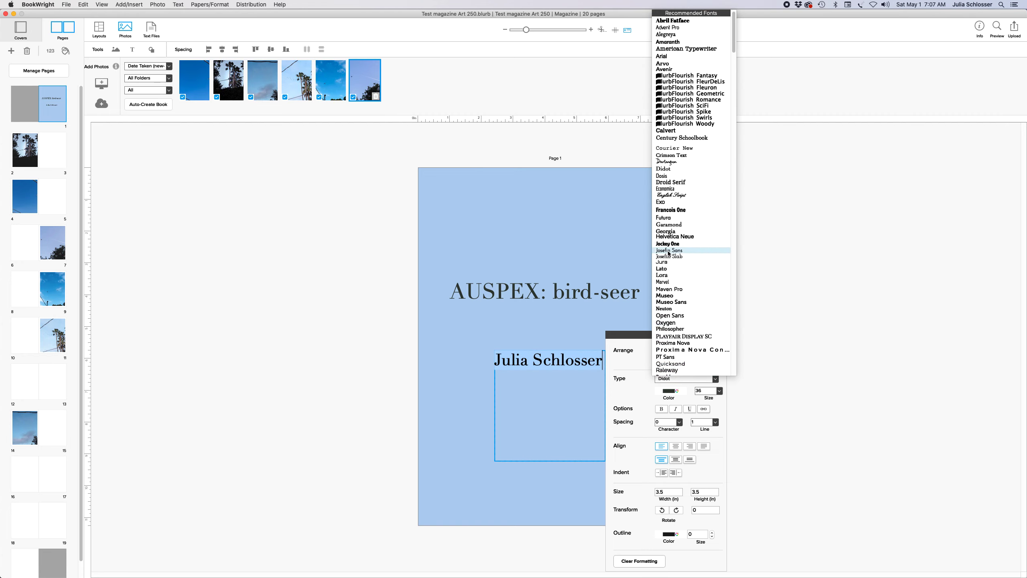
{"action": "left_click", "coordinate": [667, 219]}
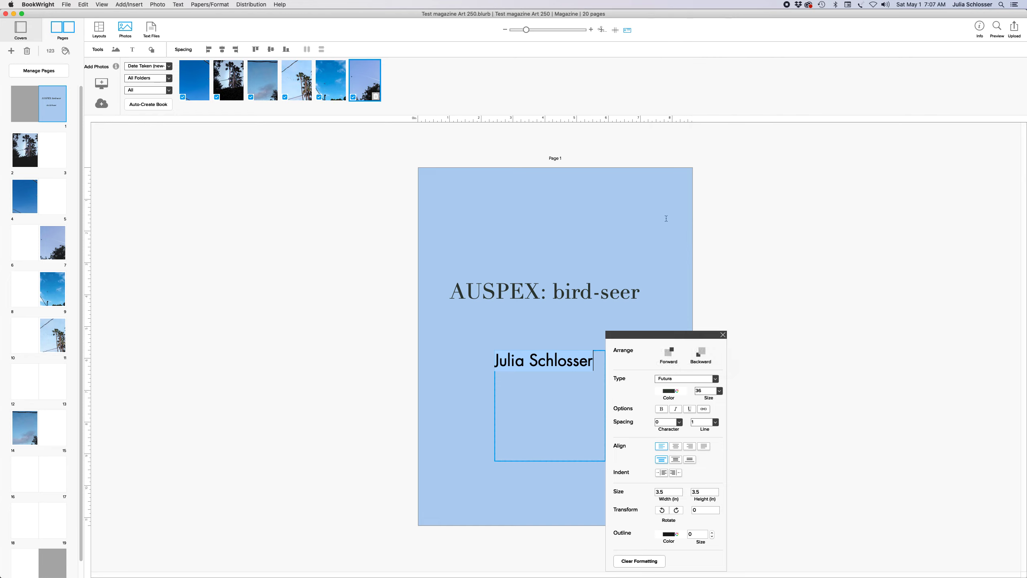
{"action": "left_click", "coordinate": [714, 381]}
{"action": "scroll", "coordinate": [689, 303], "scroll_direction": "down", "scroll_amount": 1}
{"action": "left_click", "coordinate": [676, 232]}
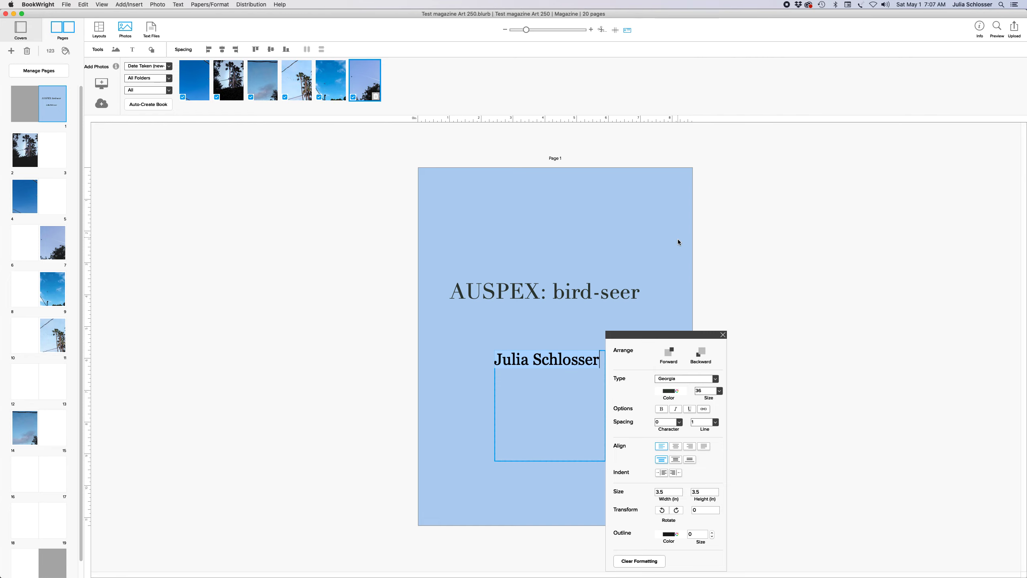
{"action": "left_click", "coordinate": [720, 391]}
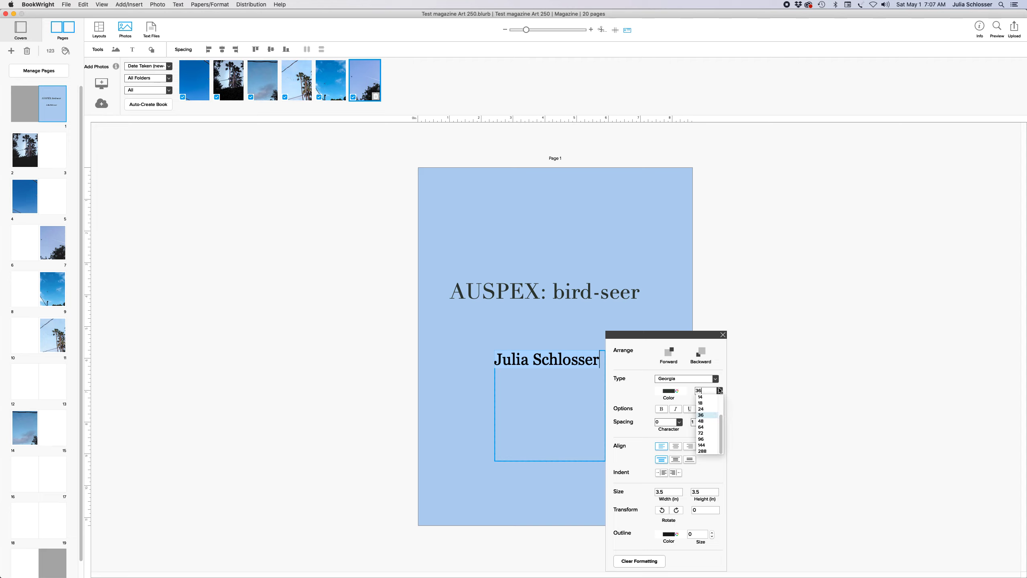
{"action": "left_click", "coordinate": [715, 381]}
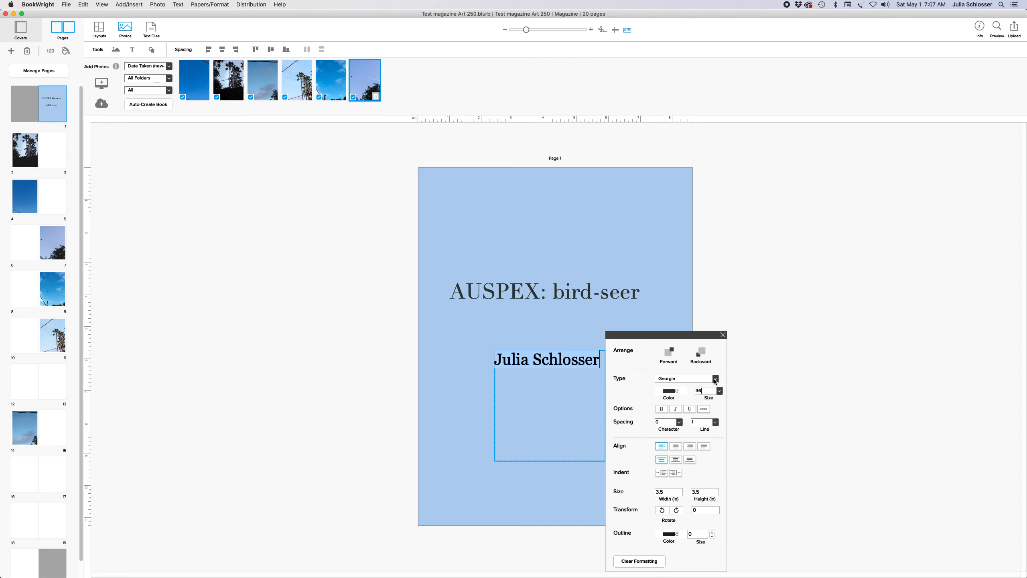
Try Arial and Garamond, then set the author's name in PT Sans
{"action": "left_click", "coordinate": [717, 381]}
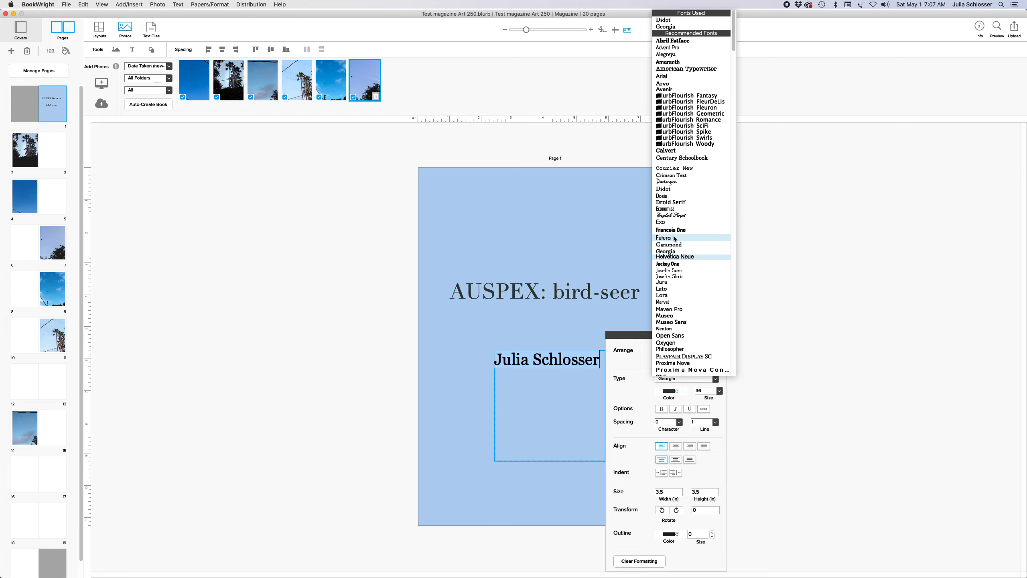
{"action": "left_click", "coordinate": [667, 77]}
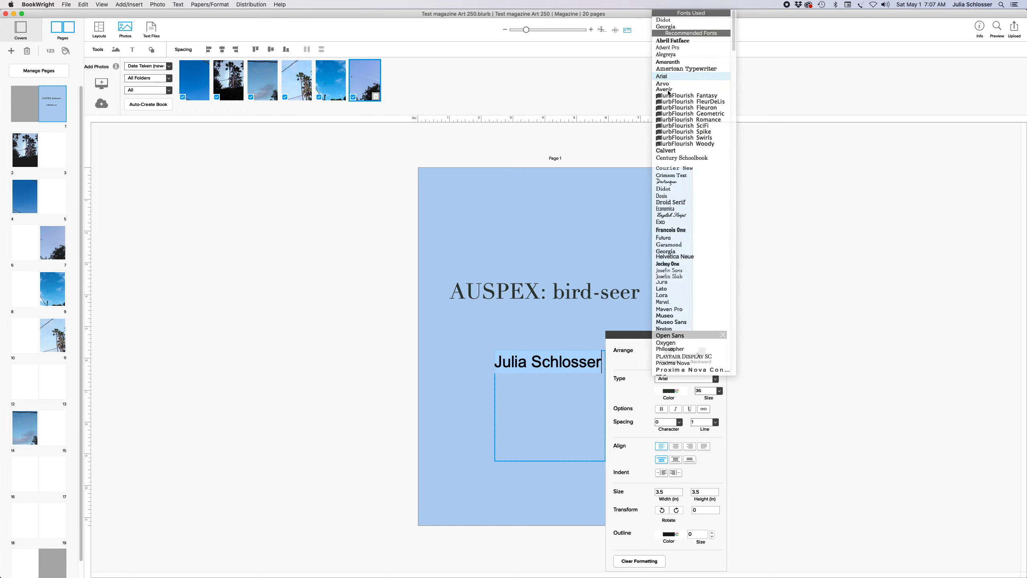
{"action": "left_click", "coordinate": [716, 381]}
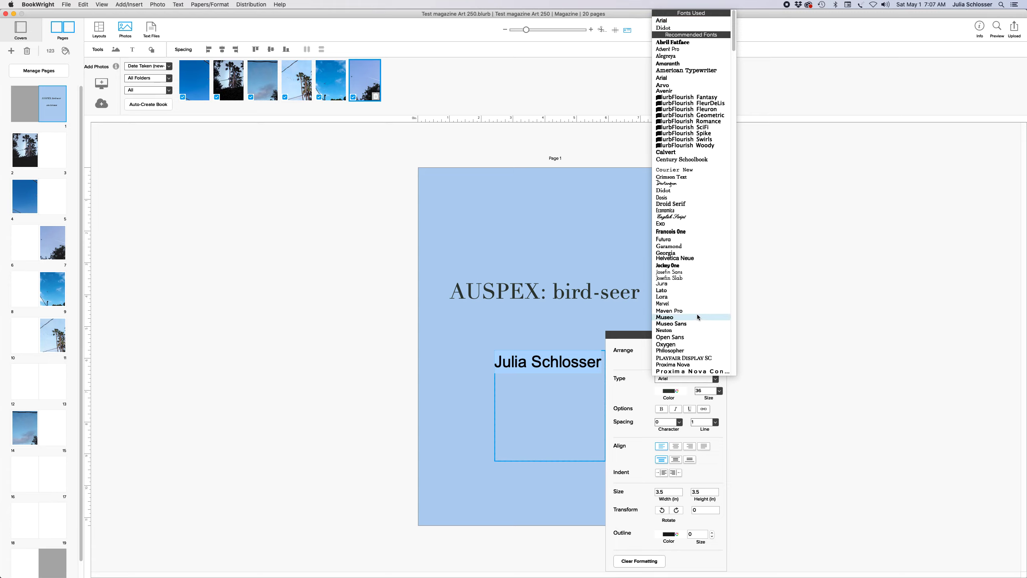
{"action": "left_click", "coordinate": [688, 244]}
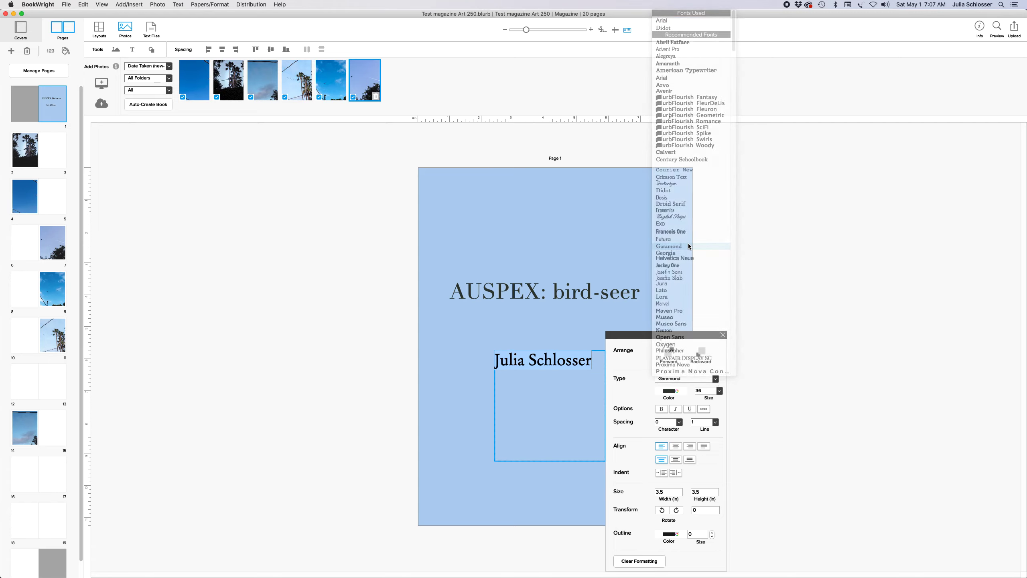
{"action": "left_click", "coordinate": [715, 378]}
{"action": "left_click", "coordinate": [670, 297]}
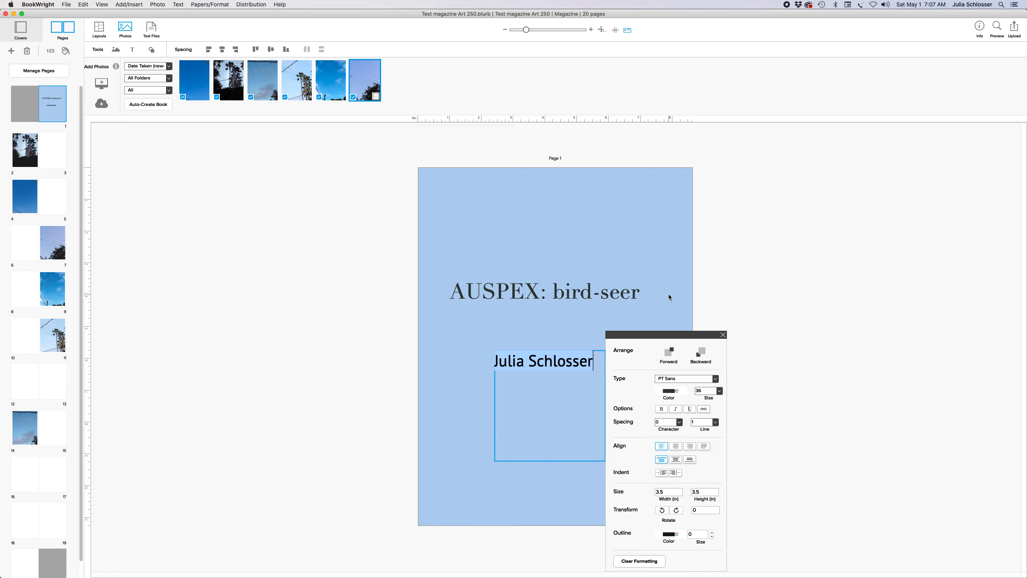
{"action": "left_click", "coordinate": [723, 334]}
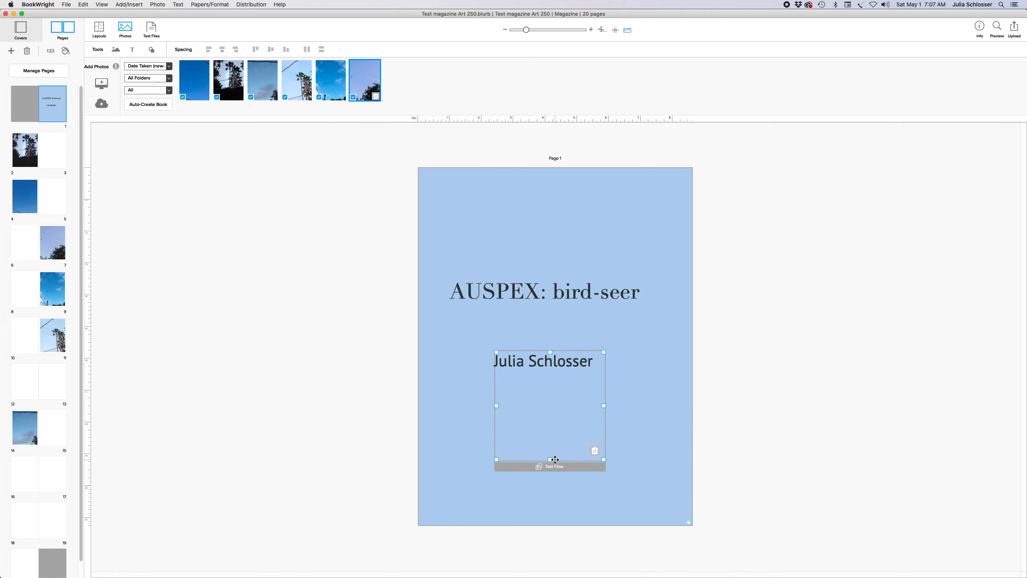
Resize the author name box into the lower-right corner and move the title slightly lower
{"action": "left_click_drag", "start_coordinate": [551, 459], "coordinate": [606, 384]}
{"action": "left_click_drag", "start_coordinate": [524, 354], "coordinate": [602, 480]}
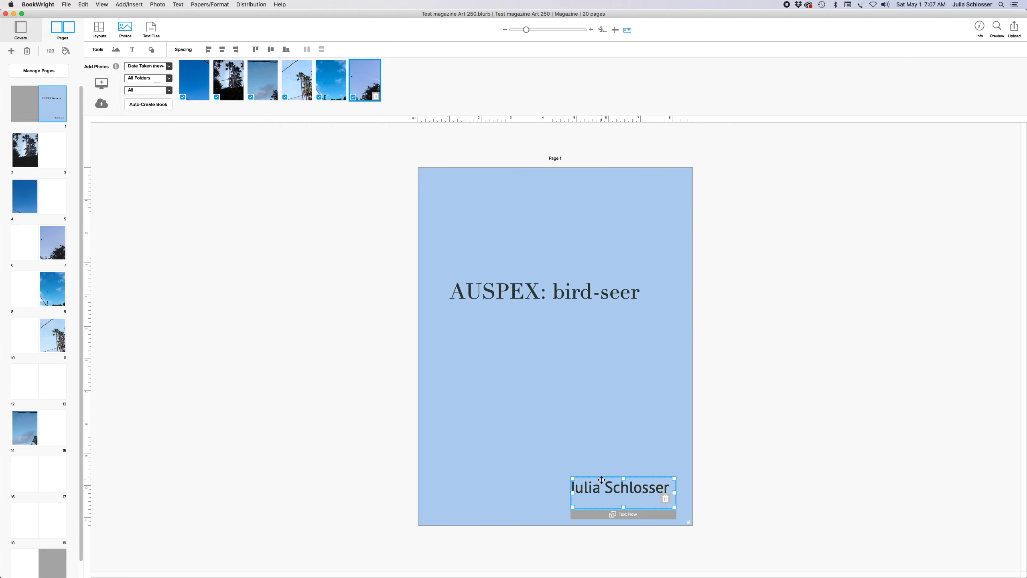
{"action": "left_click", "coordinate": [581, 427]}
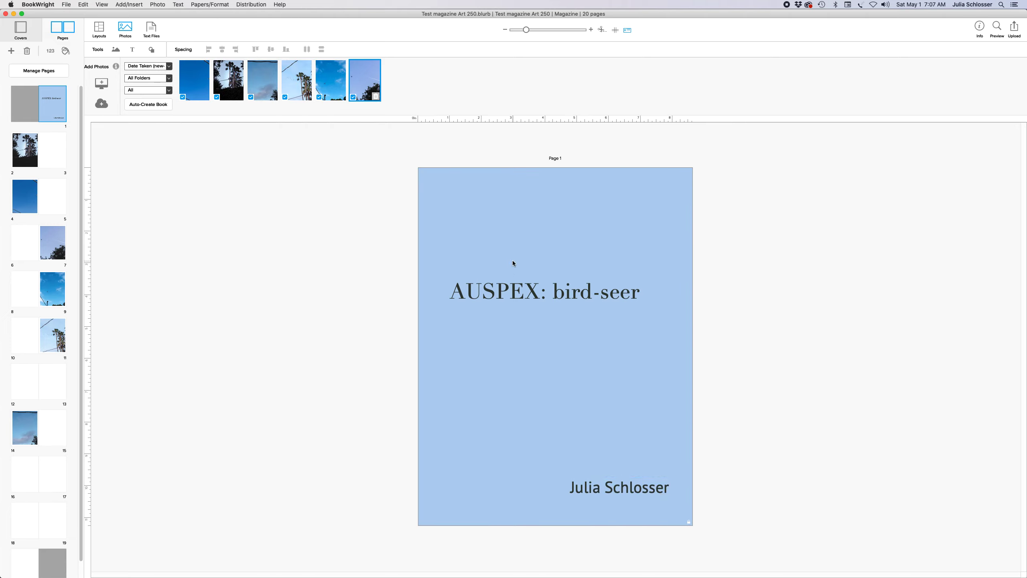
{"action": "left_click", "coordinate": [510, 281]}
{"action": "left_click_drag", "start_coordinate": [511, 281], "coordinate": [507, 307]}
{"action": "left_click", "coordinate": [432, 450]}
Reduce the author's name from 36 to 30 pt
{"action": "left_click", "coordinate": [619, 487]}
{"action": "left_click", "coordinate": [628, 487]}
{"action": "key", "text": "super+a"}
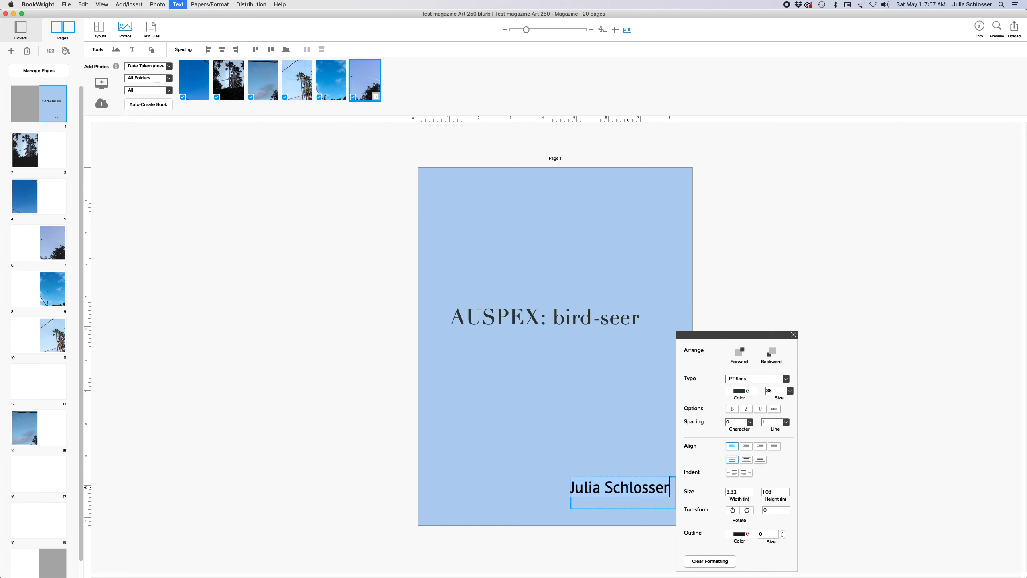
{"action": "left_click", "coordinate": [789, 391]}
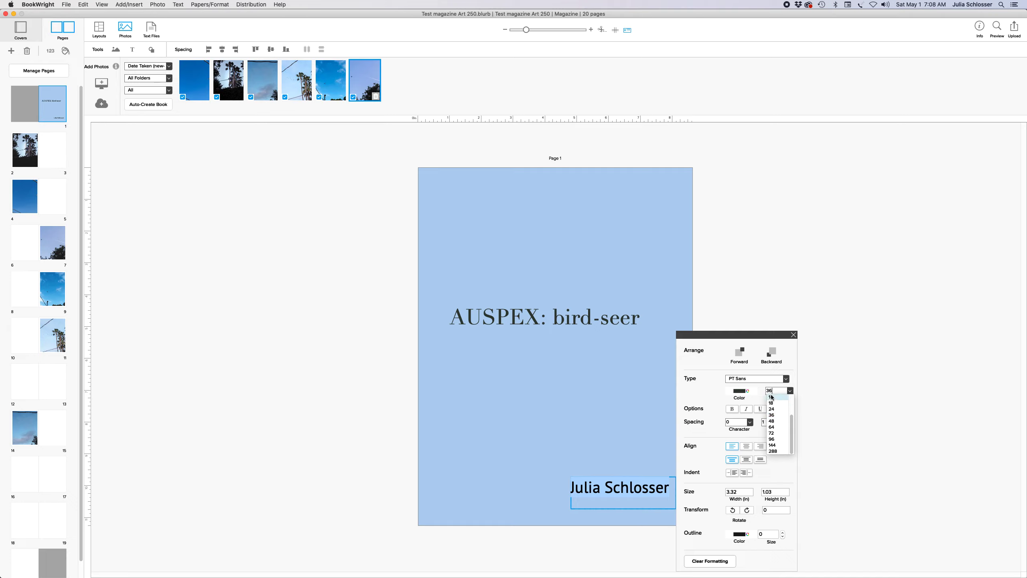
{"action": "left_click", "coordinate": [774, 391]}
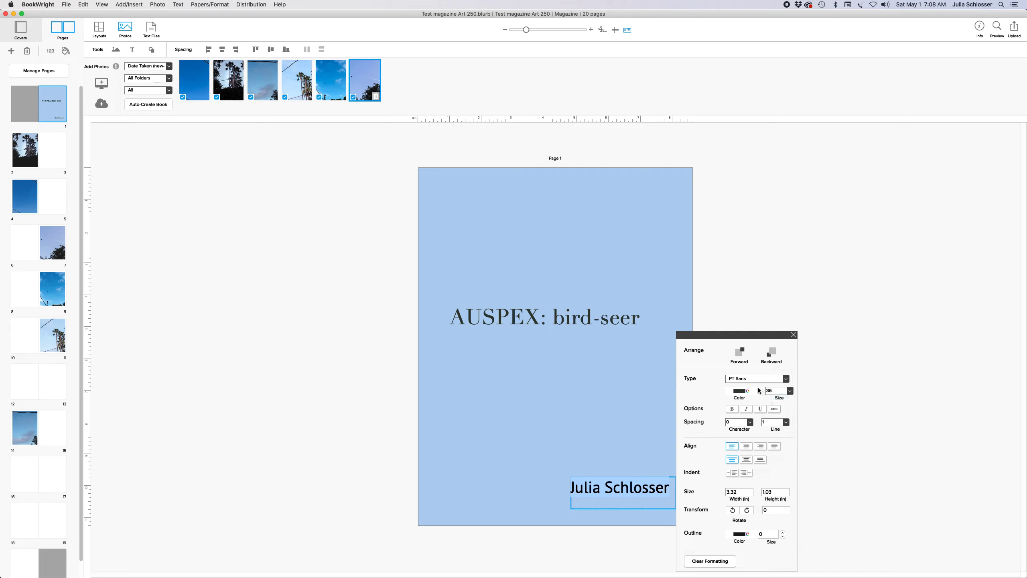
{"action": "key", "text": "BackSpace"}
{"action": "key", "text": "BackSpace"}
{"action": "type", "text": "30"}
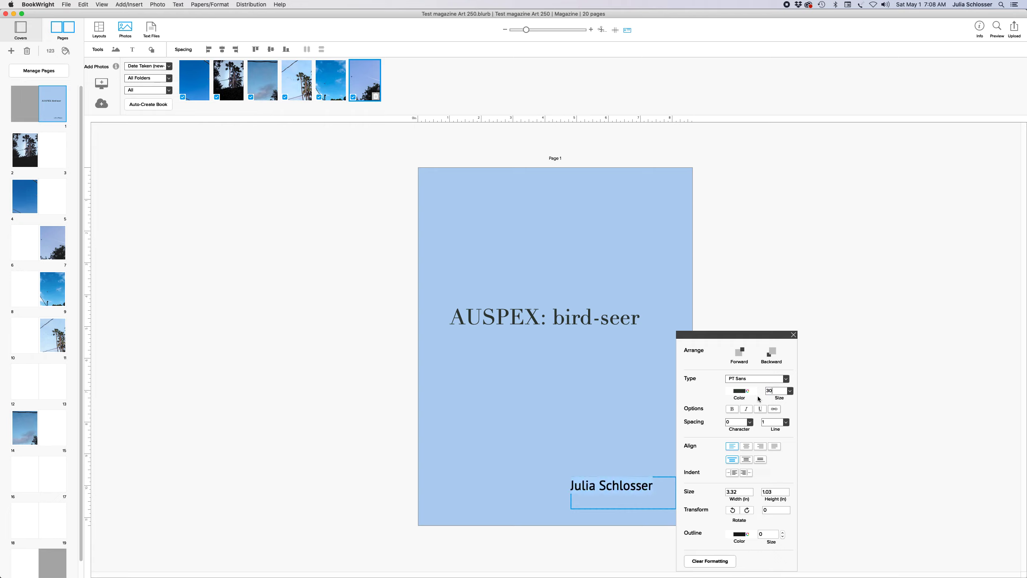
{"action": "left_click", "coordinate": [593, 453]}
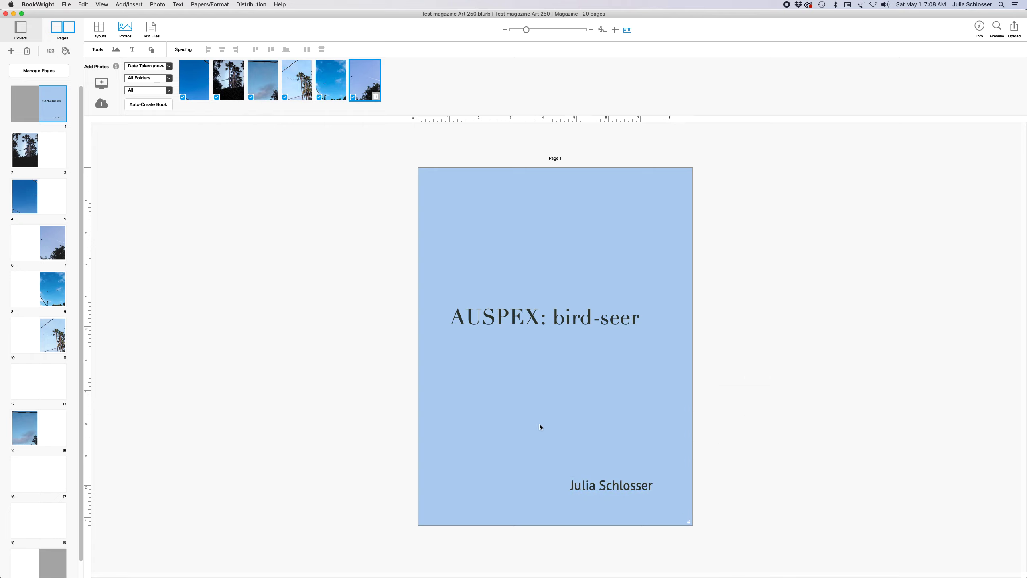
{"action": "left_click", "coordinate": [514, 312]}
Centre the title on the cover and move the palm-tree photo from page 2 to page 12
{"action": "mouse_move", "coordinate": [513, 309]}
{"action": "left_mouse_down"}
{"action": "mouse_move", "coordinate": [514, 319]}
{"action": "mouse_move", "coordinate": [514, 297]}
{"action": "mouse_move", "coordinate": [513, 318]}
{"action": "left_mouse_up"}
{"action": "left_click", "coordinate": [446, 411]}
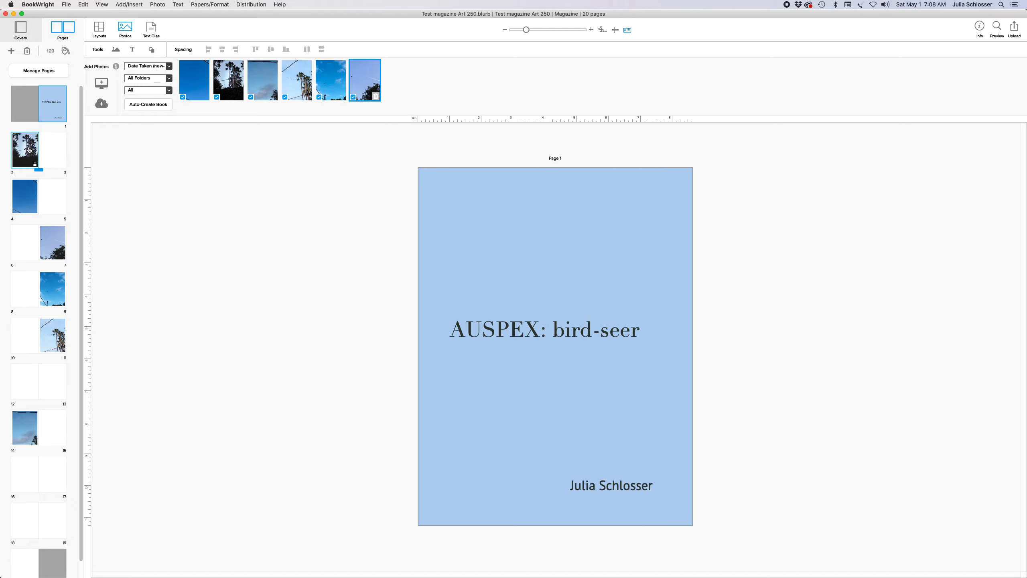
{"action": "left_click_drag", "start_coordinate": [24, 149], "coordinate": [50, 367]}
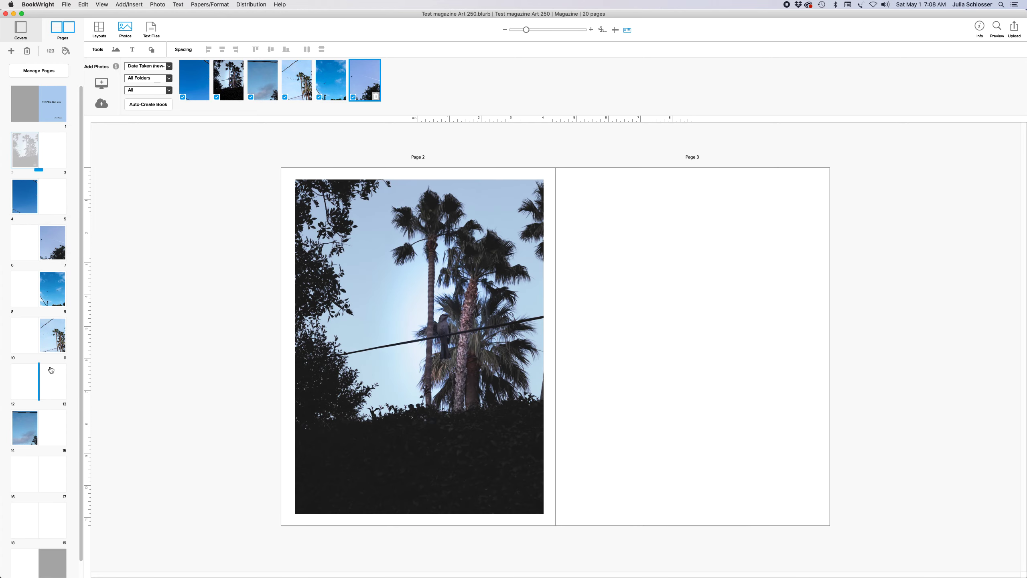
{"action": "left_click_drag", "start_coordinate": [56, 153], "coordinate": [48, 195]}
{"action": "left_click", "coordinate": [44, 150]}
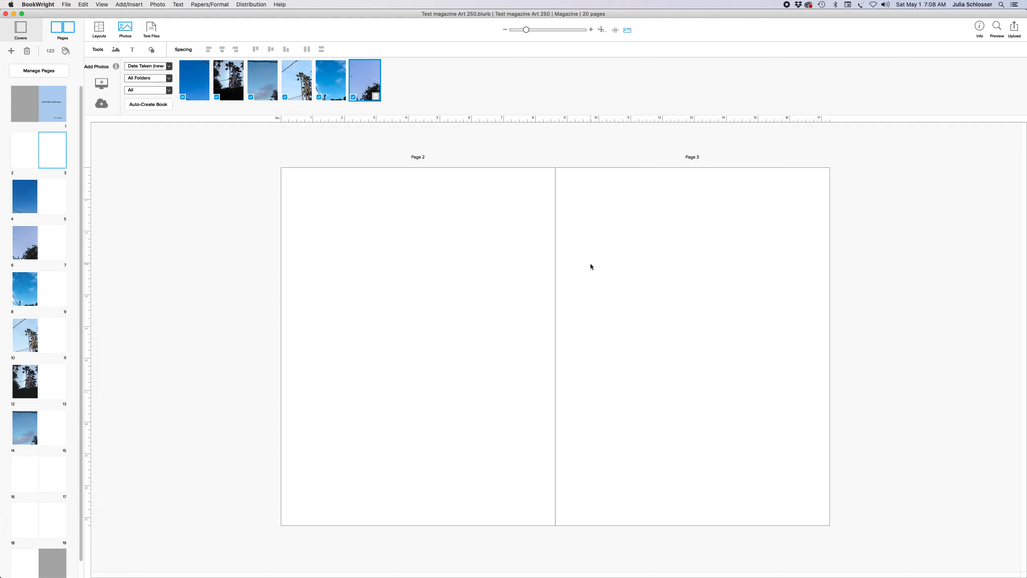
Add a page-3 text box reading 'Insert artist statement here' and widen it across the top
{"action": "left_click", "coordinate": [134, 5]}
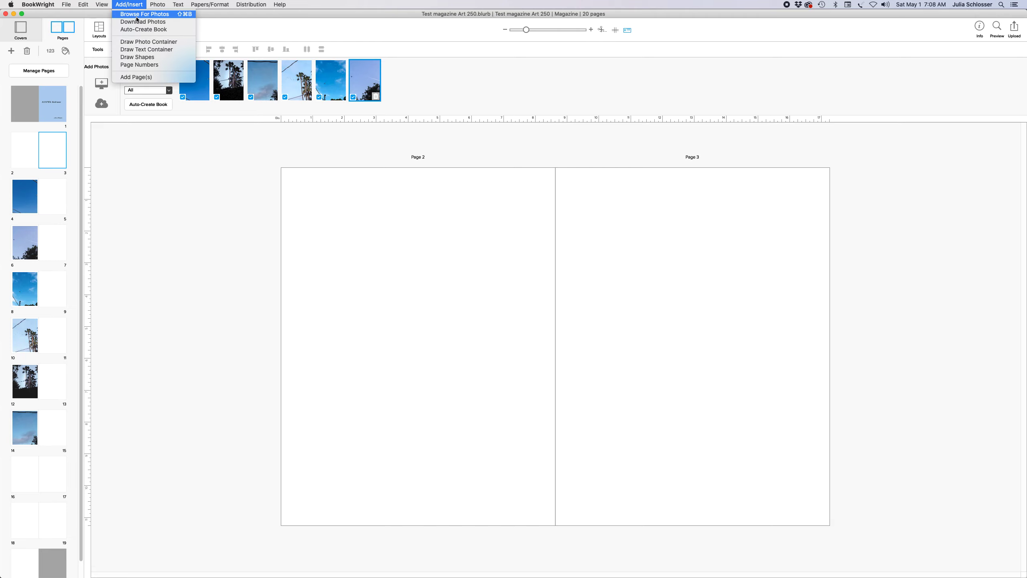
{"action": "left_click", "coordinate": [146, 49]}
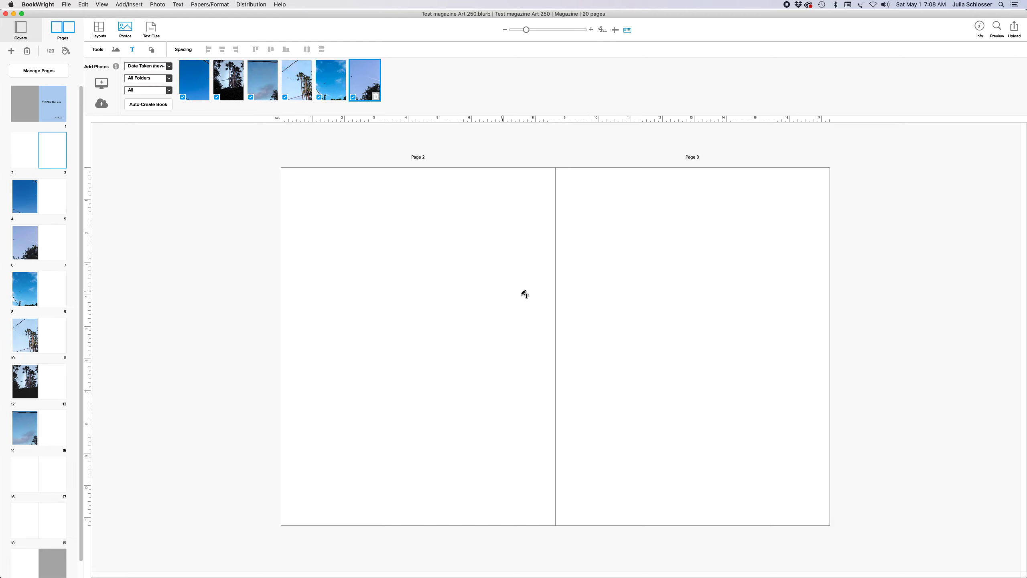
{"action": "left_click", "coordinate": [587, 274]}
{"action": "left_click", "coordinate": [577, 242]}
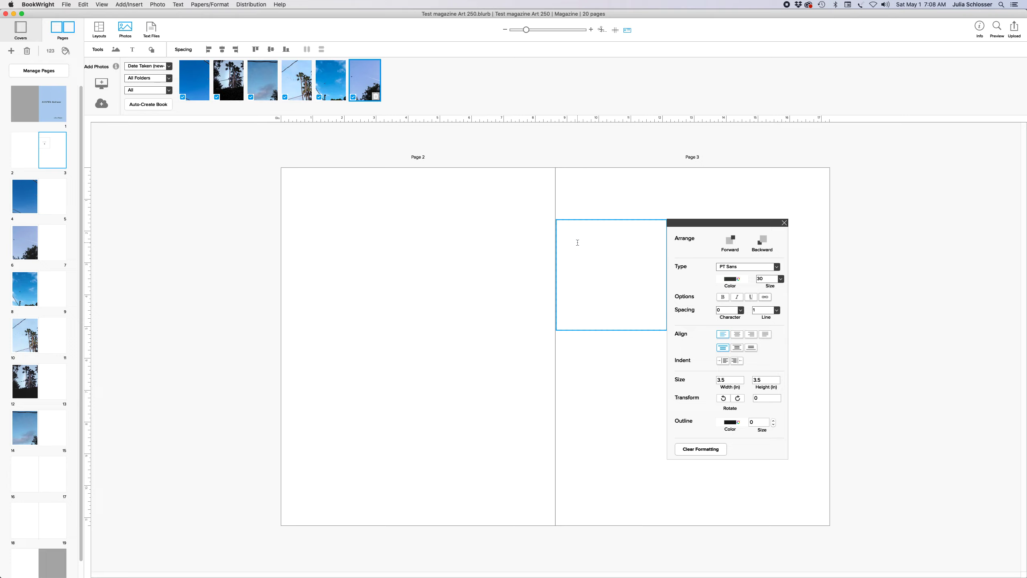
{"action": "type", "text": "Inser"}
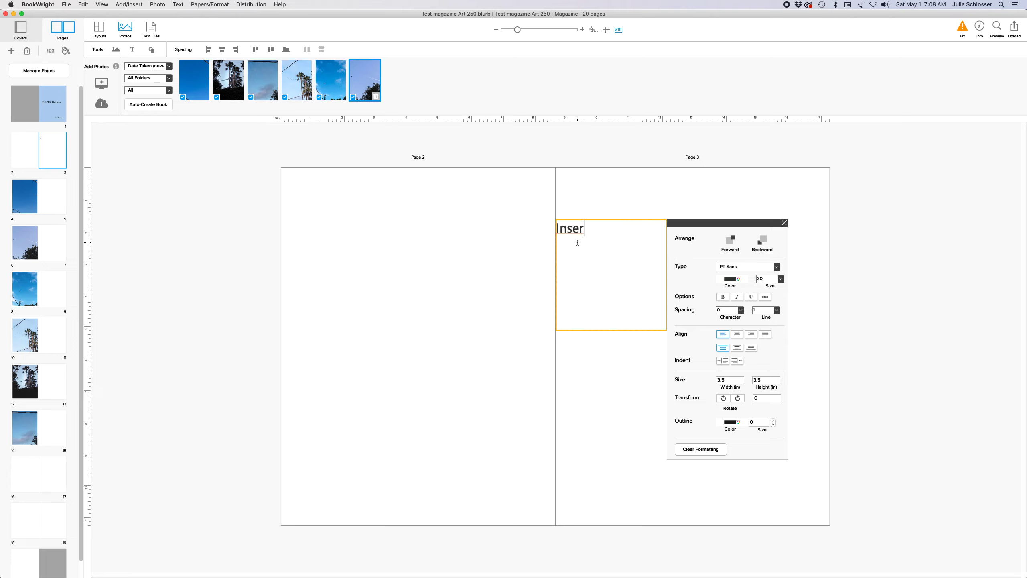
{"action": "type", "text": "t artist statement here"}
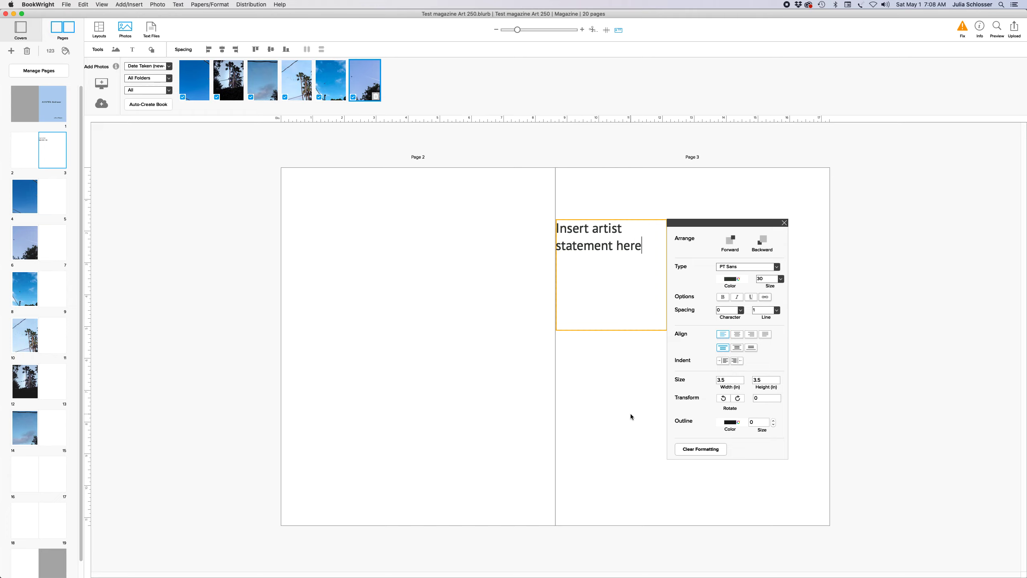
{"action": "key", "text": "Escape"}
{"action": "left_click_drag", "start_coordinate": [588, 221], "coordinate": [656, 209]}
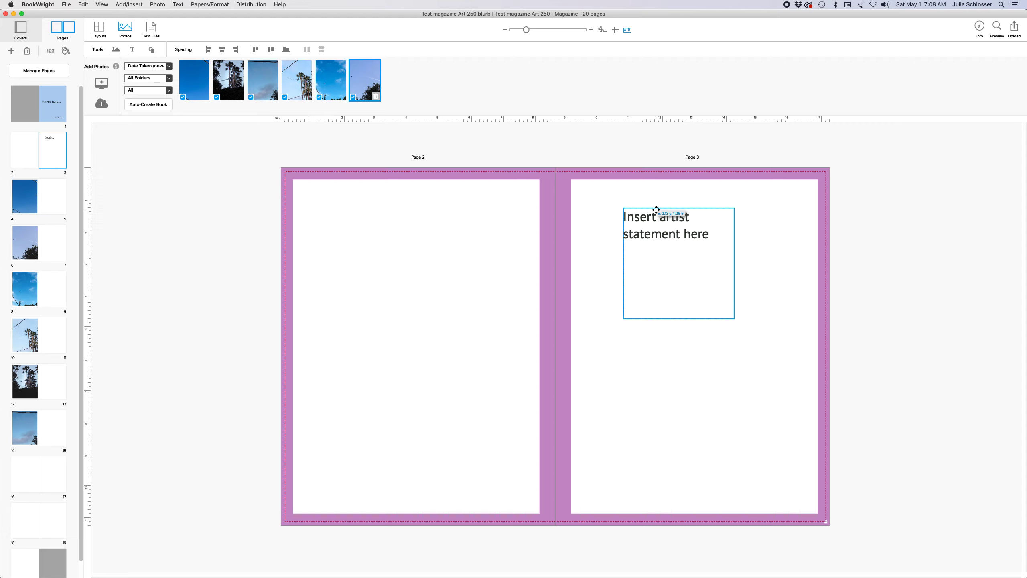
{"action": "left_click_drag", "start_coordinate": [734, 318], "coordinate": [773, 363]}
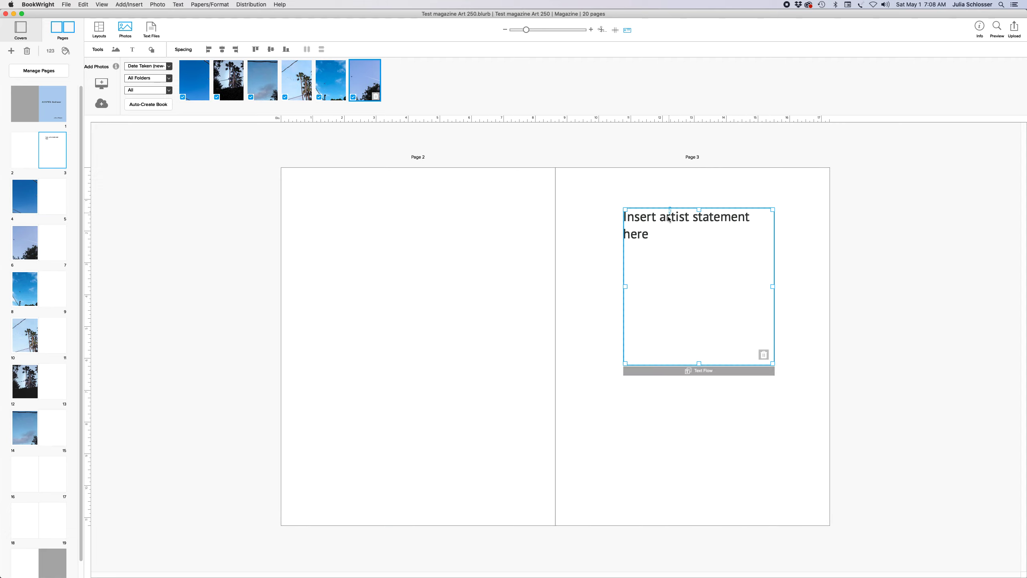
{"action": "left_click_drag", "start_coordinate": [664, 208], "coordinate": [647, 217]}
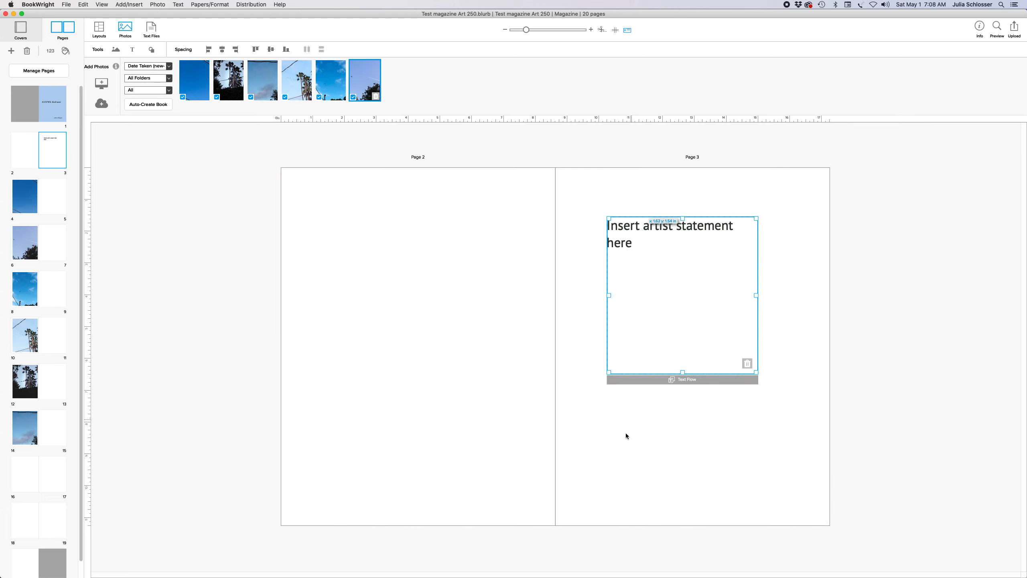
{"action": "left_click", "coordinate": [612, 427]}
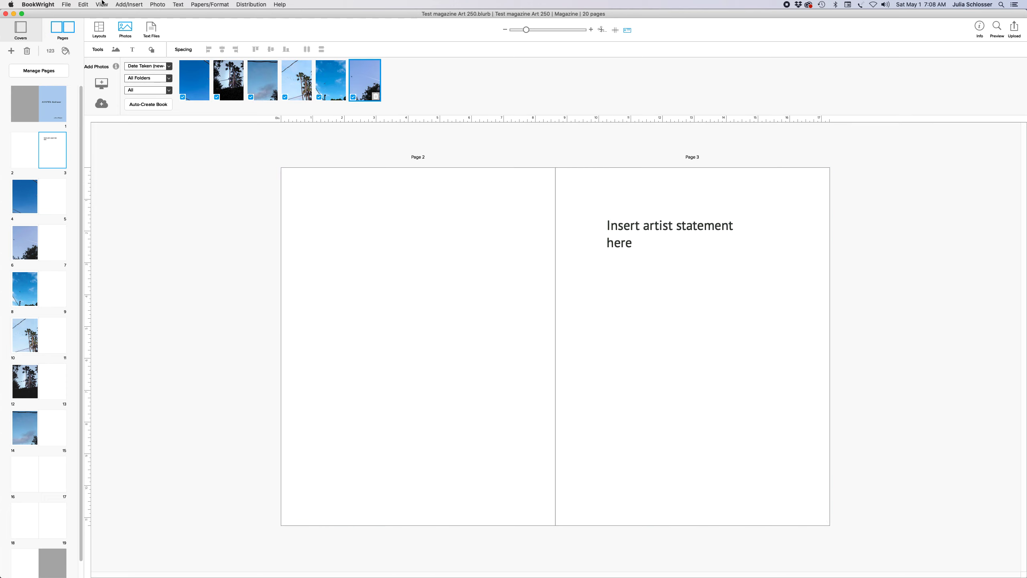
Add a text box reading 'contact information, year, information about camera etc.' lower on page 3
{"action": "left_click", "coordinate": [126, 5]}
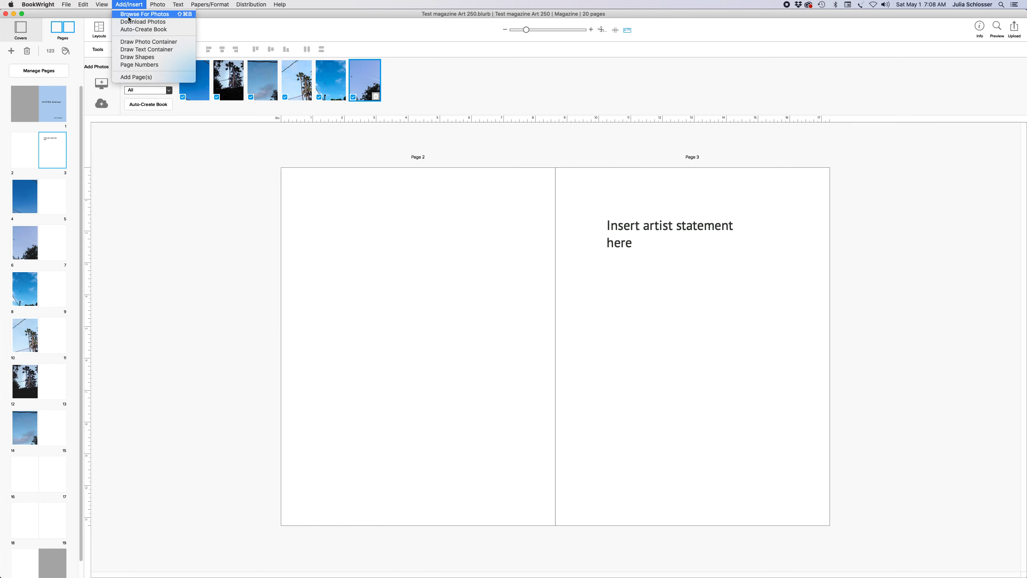
{"action": "left_click", "coordinate": [145, 49]}
{"action": "left_click", "coordinate": [599, 370]}
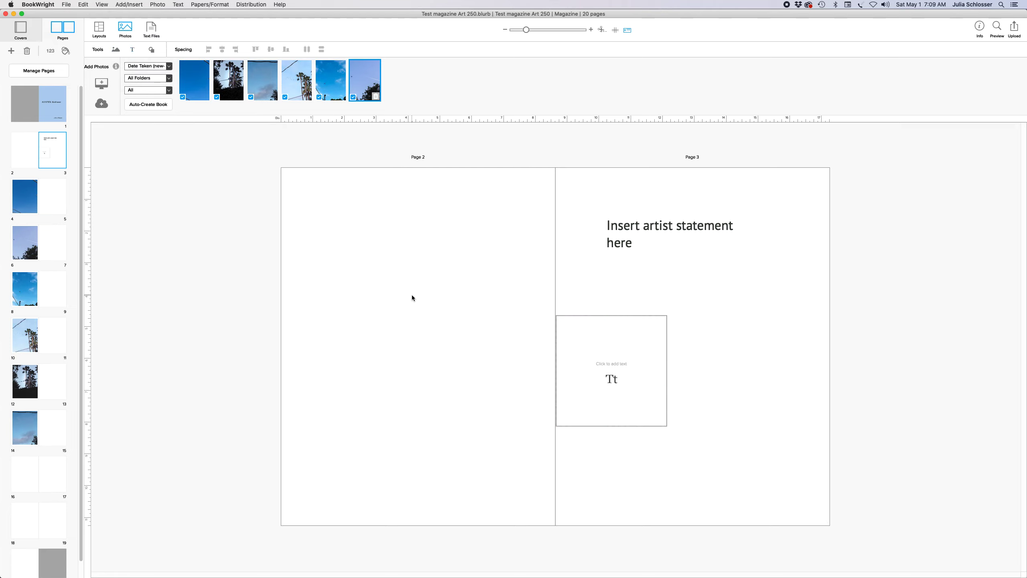
{"action": "left_click", "coordinate": [584, 340]}
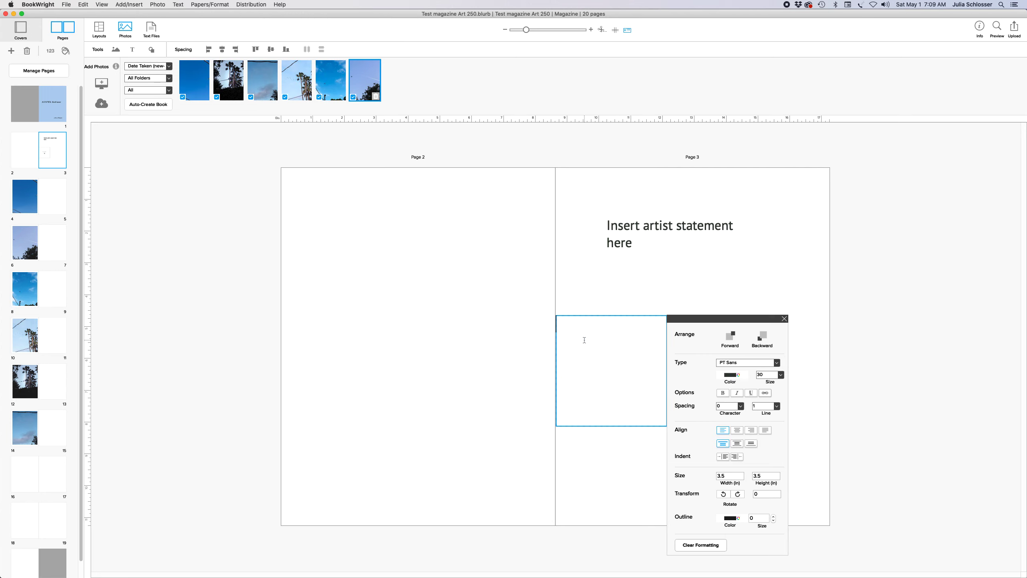
{"action": "type", "text": "contac"}
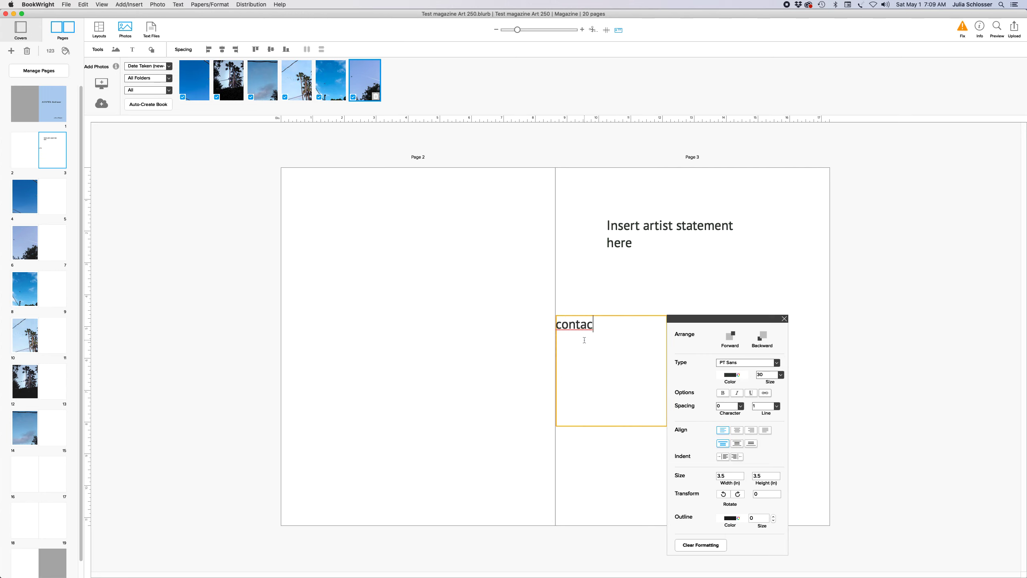
{"action": "type", "text": "t informatoin"}
{"action": "key", "text": "BackSpace"}
{"action": "key", "text": "BackSpace"}
{"action": "key", "text": "BackSpace"}
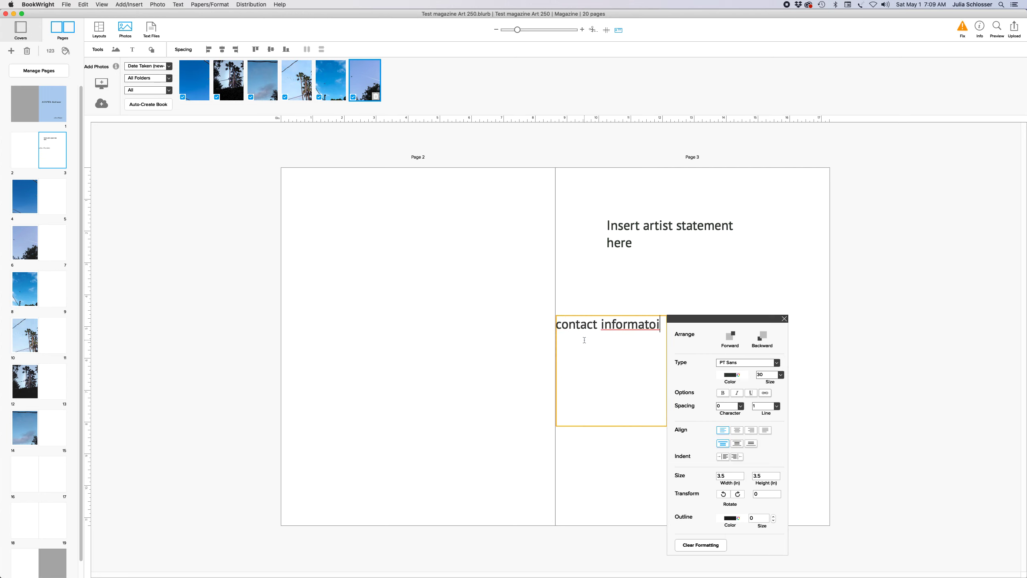
{"action": "type", "text": "ion, year"}
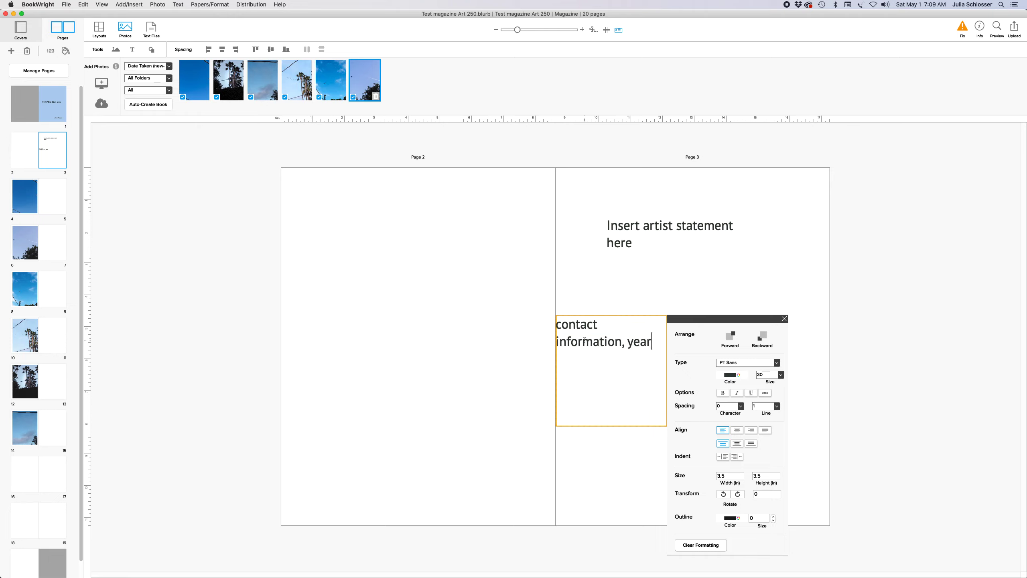
{"action": "type", "text": ", "}
{"action": "type", "text": "informatoin"}
{"action": "key", "text": "BackSpace"}
{"action": "key", "text": "BackSpace"}
{"action": "key", "text": "BackSpace"}
{"action": "key", "text": "BackSpace"}
{"action": "key", "text": "BackSpace"}
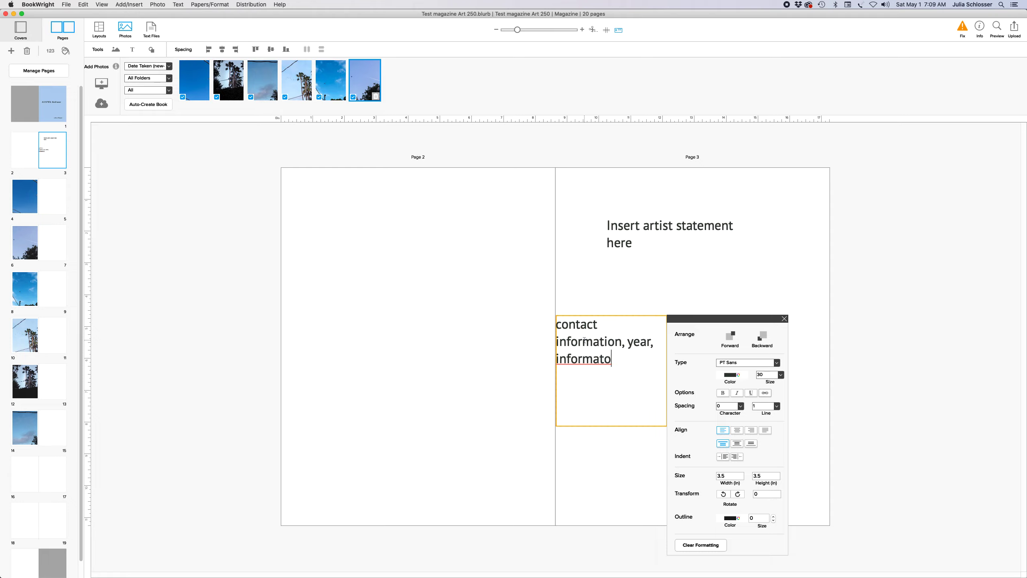
{"action": "type", "text": "tionab"}
{"action": "key", "text": "BackSpace"}
{"action": "key", "text": "BackSpace"}
{"action": "type", "text": "about camera etc"}
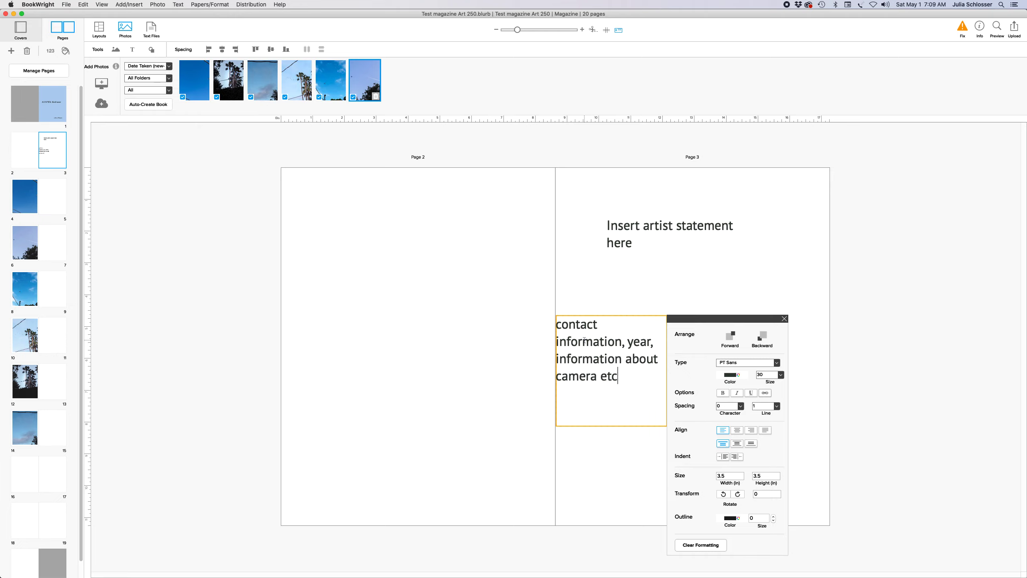
{"action": "type", "text": "."}
{"action": "left_click", "coordinate": [784, 318]}
{"action": "left_click_drag", "start_coordinate": [586, 315], "coordinate": [652, 345]}
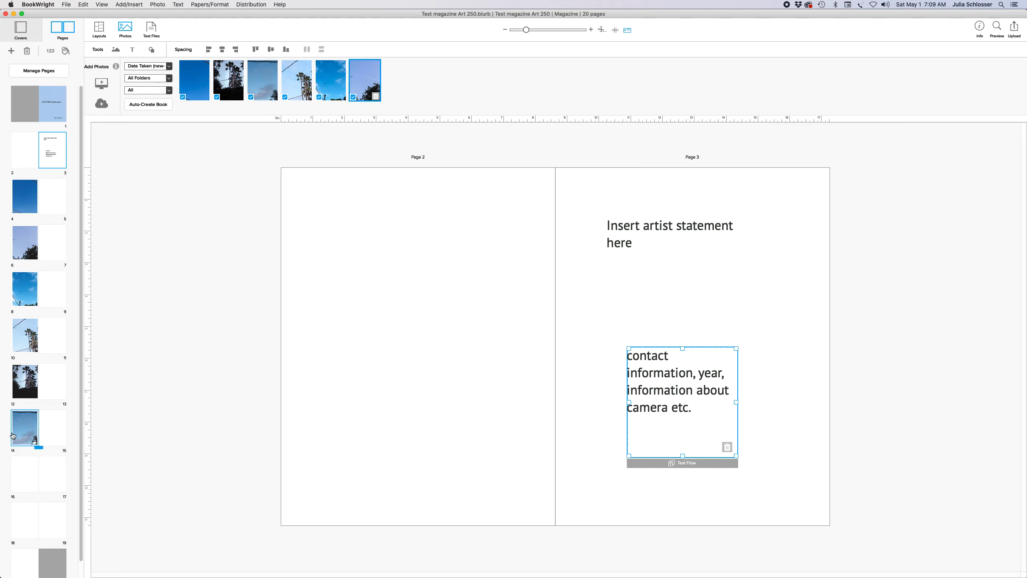
Move the page-4 photo page to position 16
{"action": "left_click", "coordinate": [20, 201]}
{"action": "left_click", "coordinate": [486, 324]}
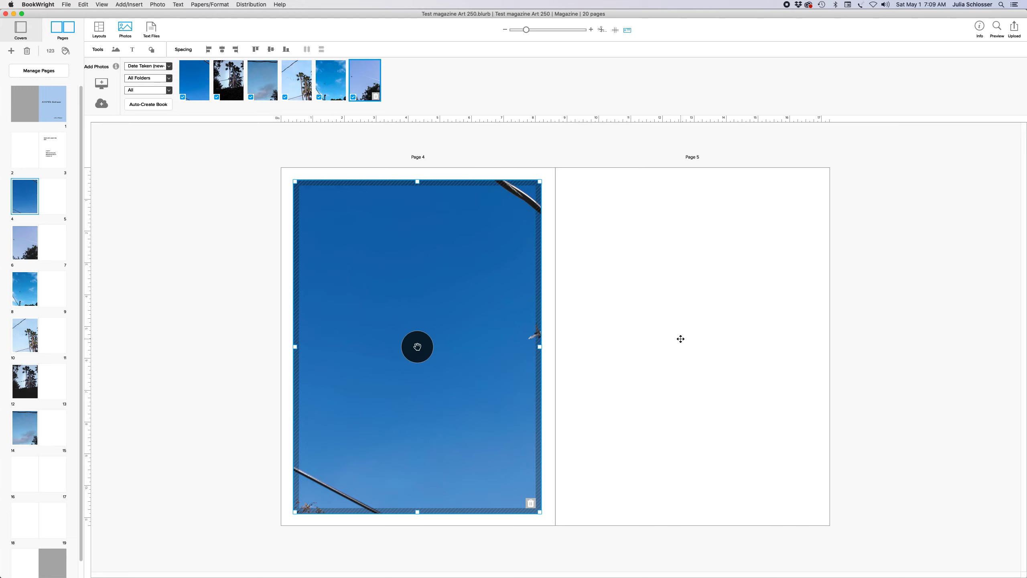
{"action": "left_click_drag", "start_coordinate": [20, 201], "coordinate": [41, 481]}
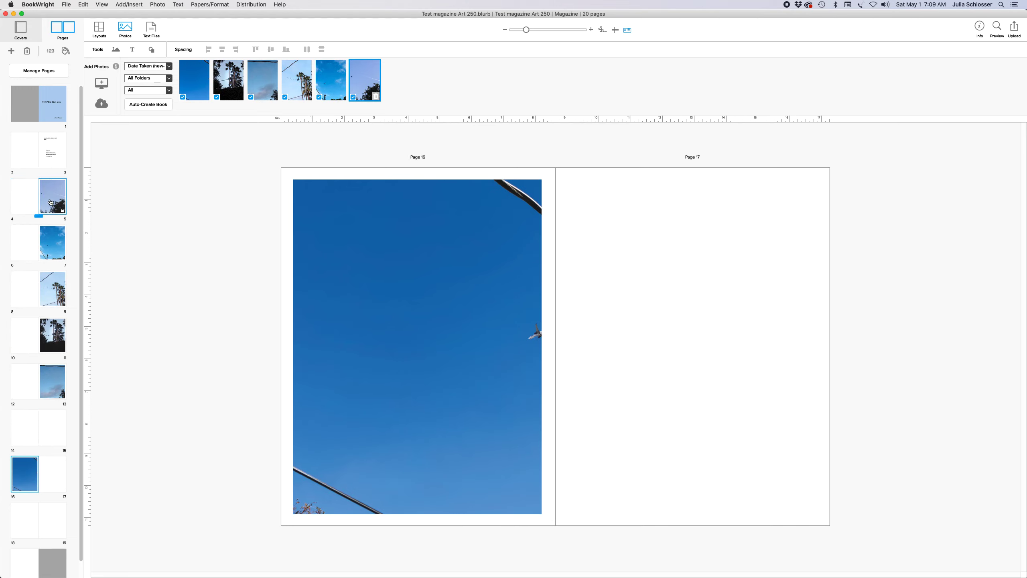
{"action": "left_click", "coordinate": [51, 202]}
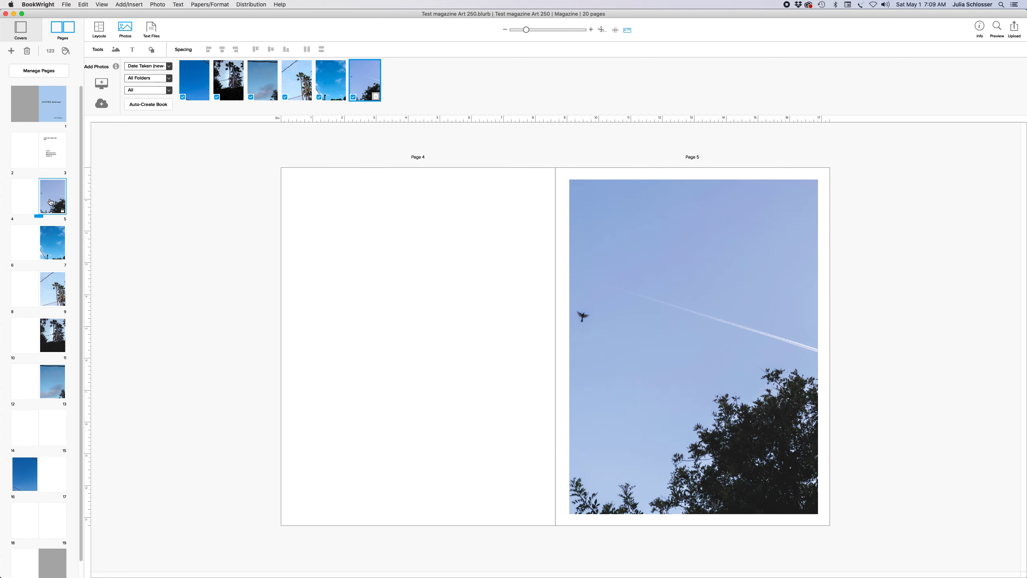
Delete the photo and its empty frame from page 5
{"action": "left_click", "coordinate": [613, 294]}
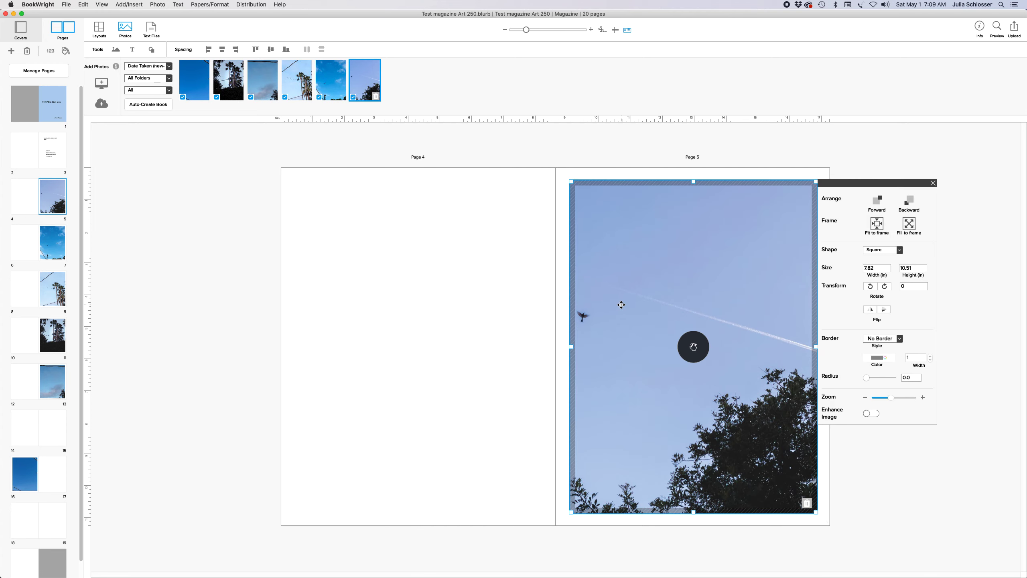
{"action": "key", "text": "Delete"}
{"action": "left_click", "coordinate": [607, 181]}
{"action": "key", "text": "Delete"}
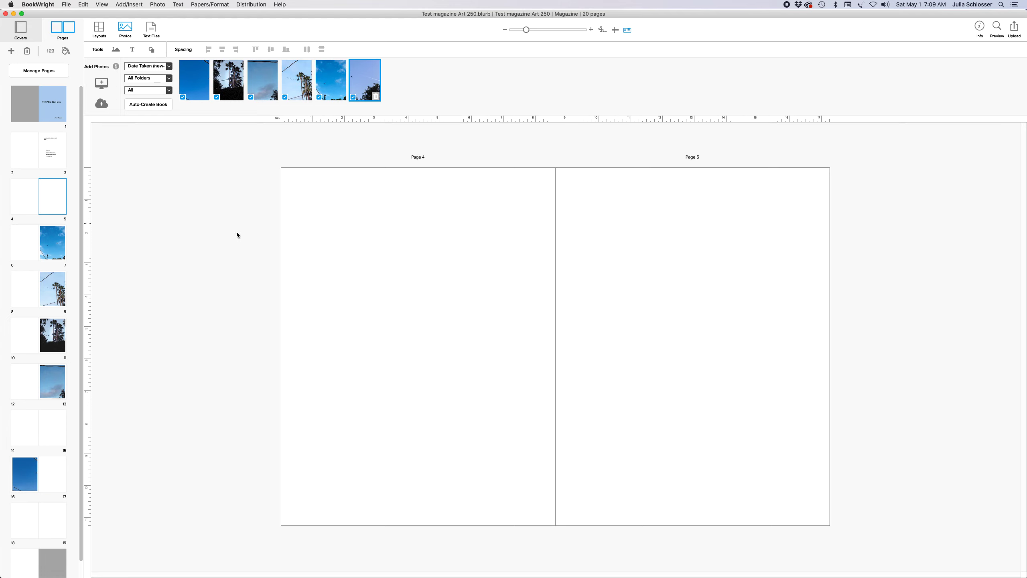
Place the page-7 helicopter photo on page 5, stretch it to full page, and fill the frame
{"action": "left_click_drag", "start_coordinate": [49, 246], "coordinate": [51, 196]}
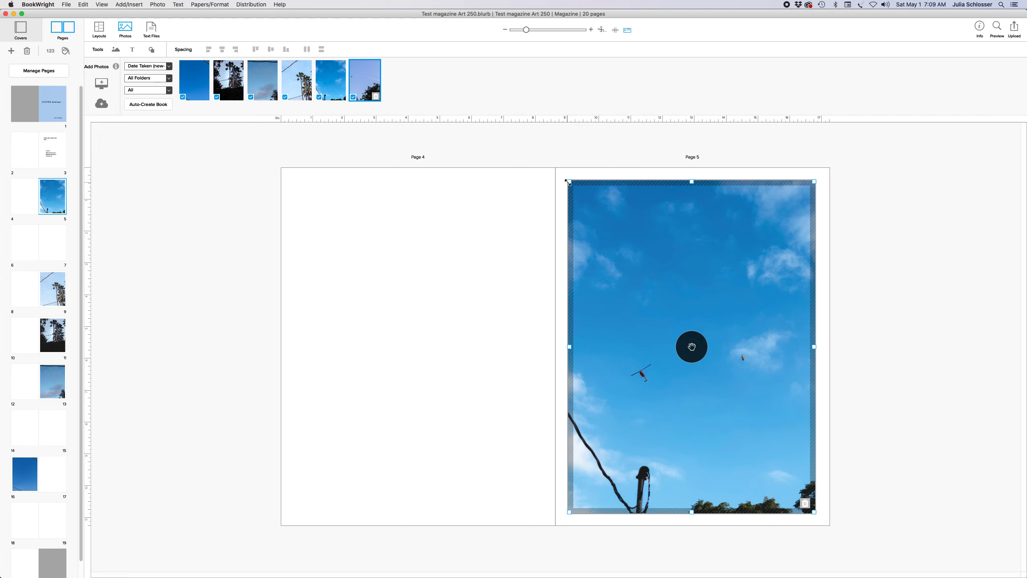
{"action": "left_click_drag", "start_coordinate": [568, 182], "coordinate": [666, 308]}
{"action": "left_click_drag", "start_coordinate": [718, 356], "coordinate": [668, 297]}
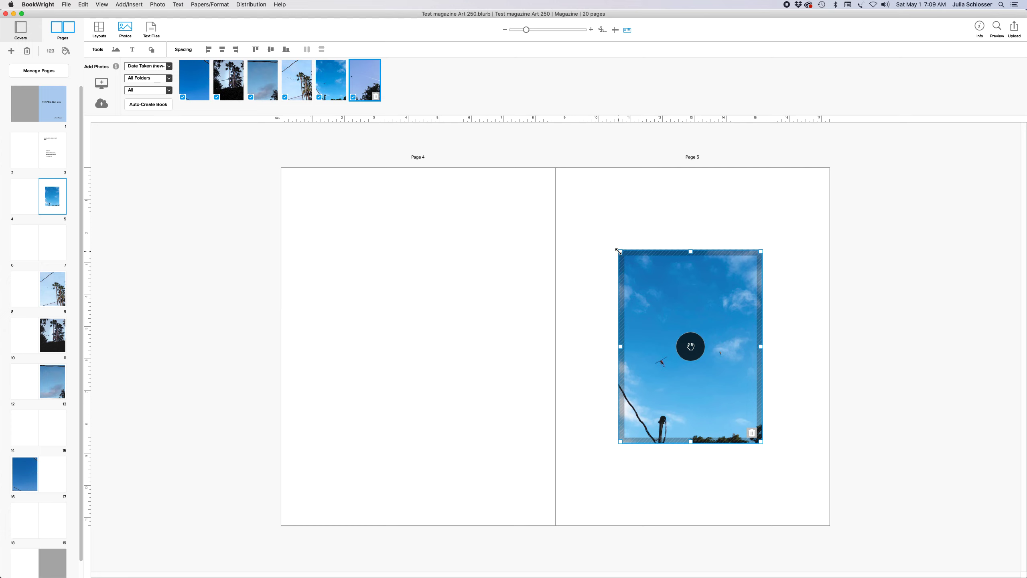
{"action": "left_click_drag", "start_coordinate": [620, 251], "coordinate": [592, 201]}
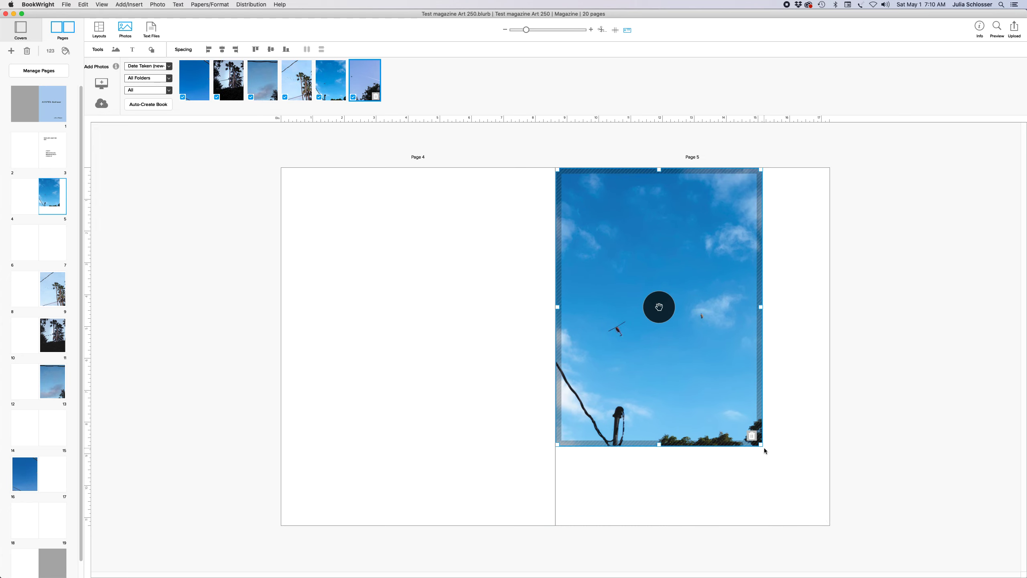
{"action": "left_click_drag", "start_coordinate": [761, 444], "coordinate": [820, 523]}
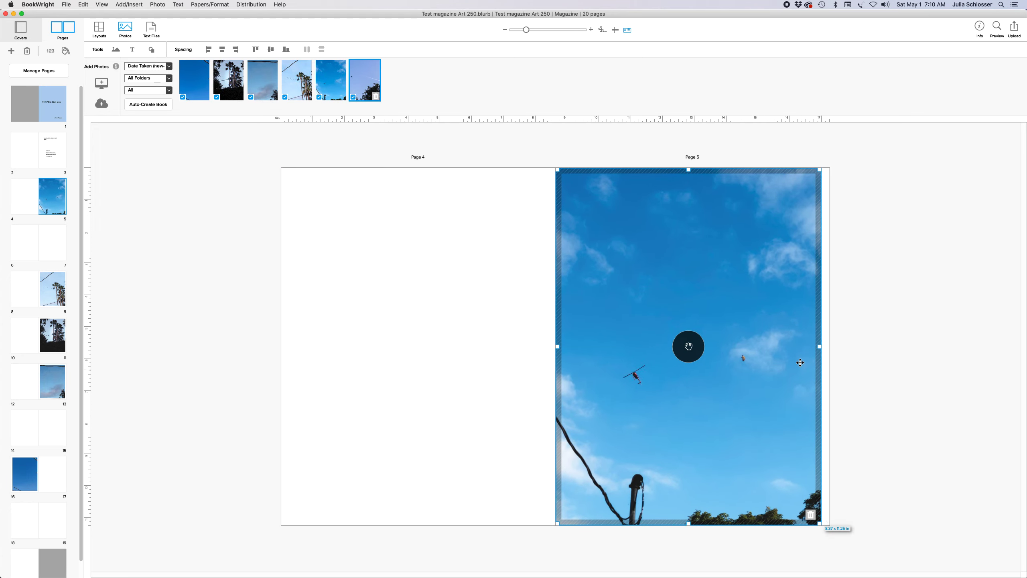
{"action": "left_click_drag", "start_coordinate": [818, 347], "coordinate": [829, 352]}
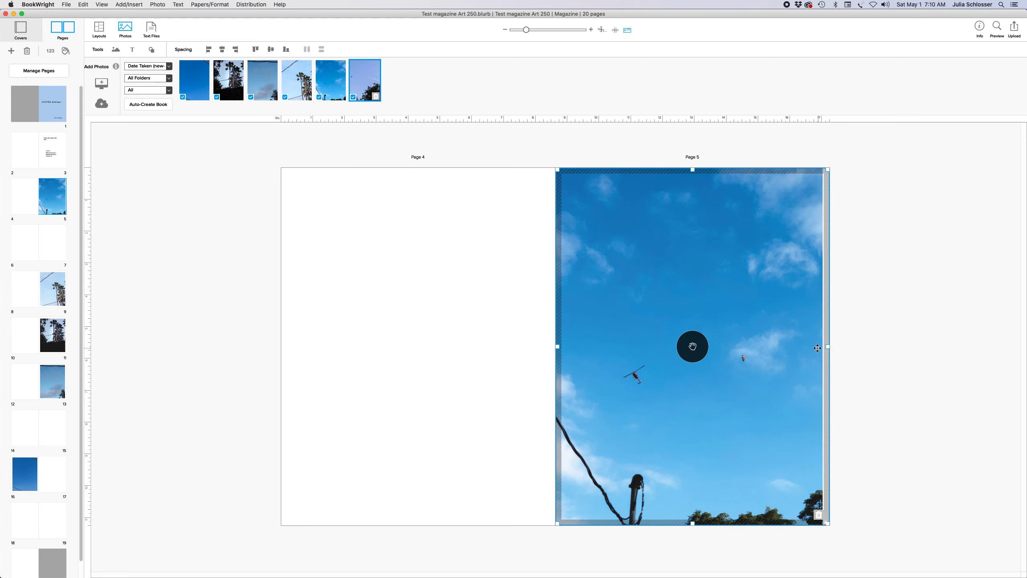
{"action": "left_click", "coordinate": [691, 348]}
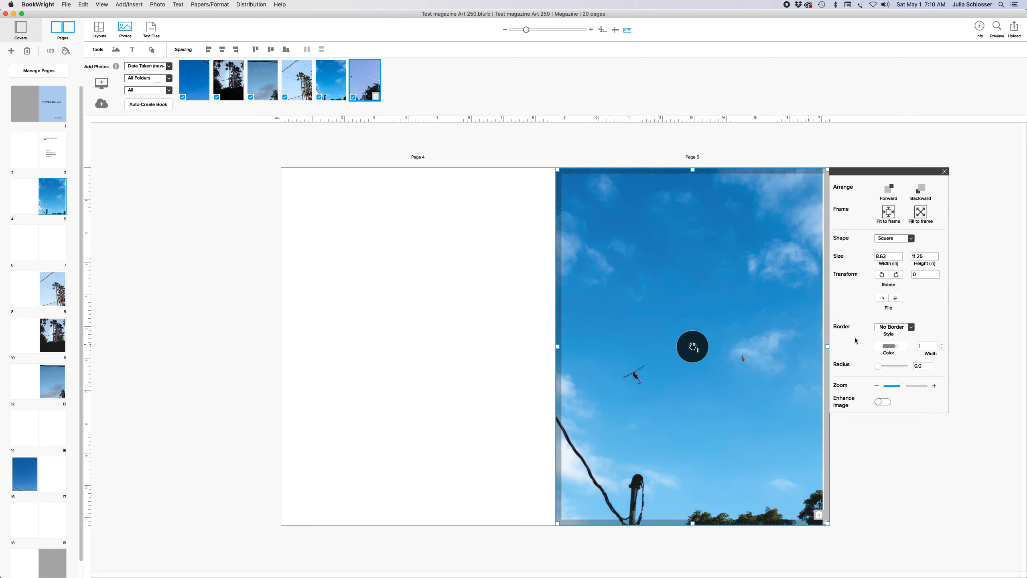
{"action": "left_click", "coordinate": [918, 215]}
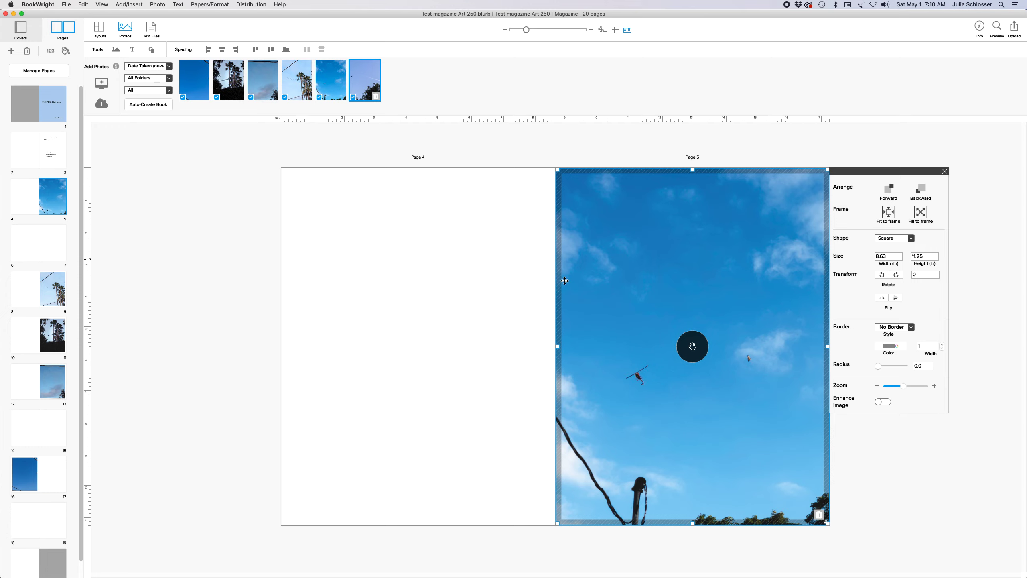
{"action": "left_click", "coordinate": [345, 334]}
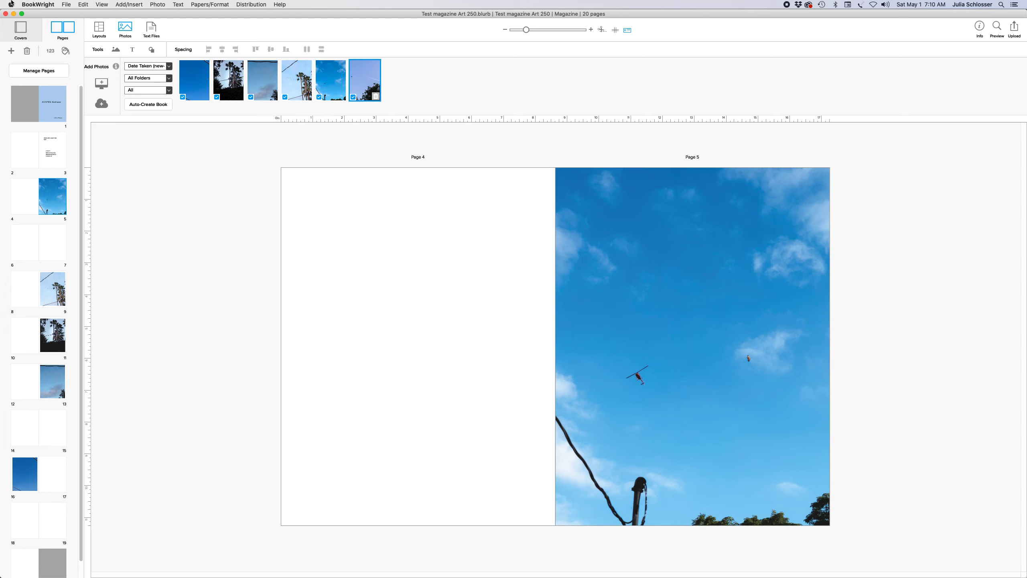
Draw a text box at the bottom of page 4 reading 'Title of the photo, 2021'
{"action": "left_click", "coordinate": [137, 5]}
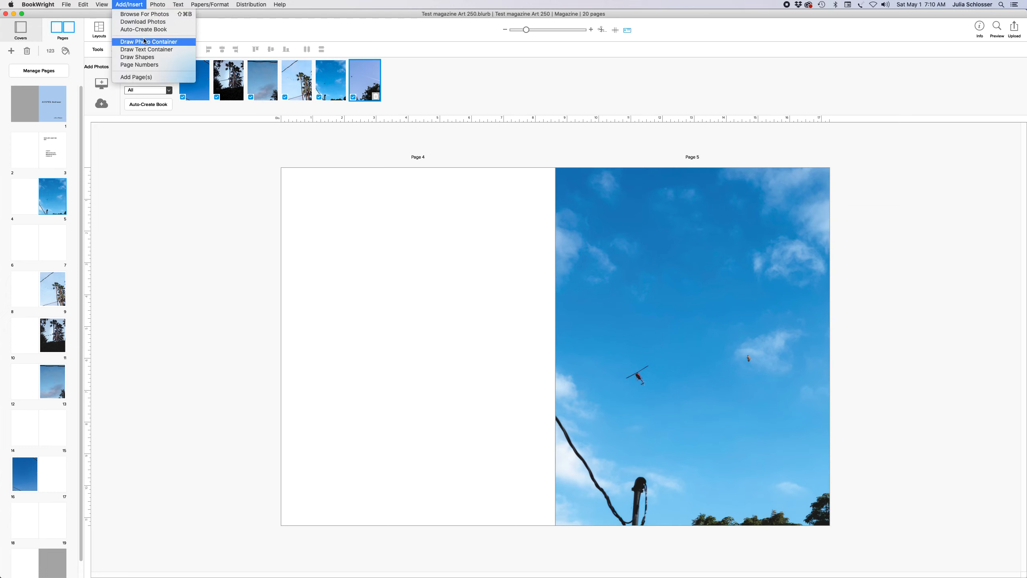
{"action": "left_click", "coordinate": [144, 49]}
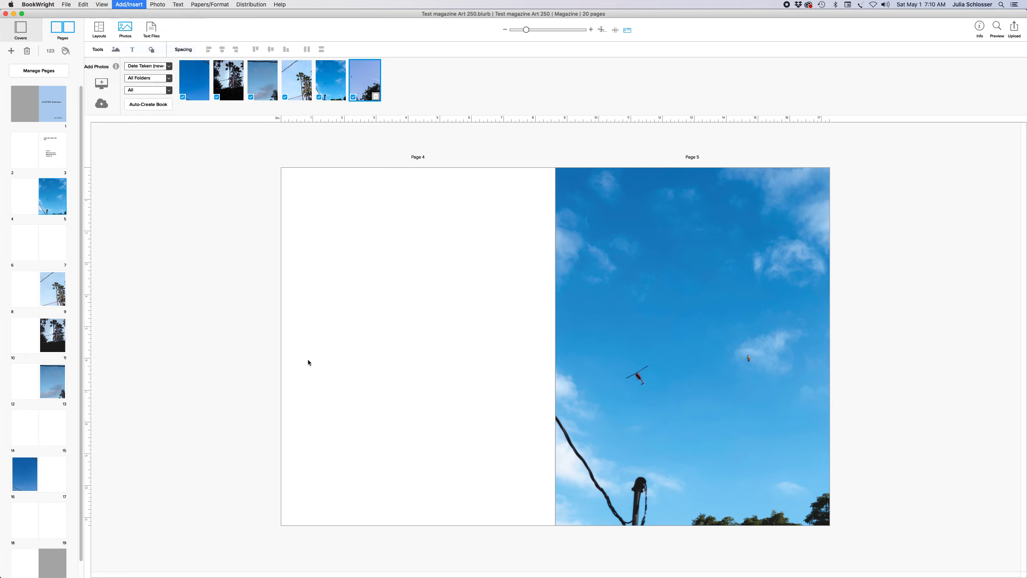
{"action": "left_click_drag", "start_coordinate": [315, 474], "coordinate": [431, 496]}
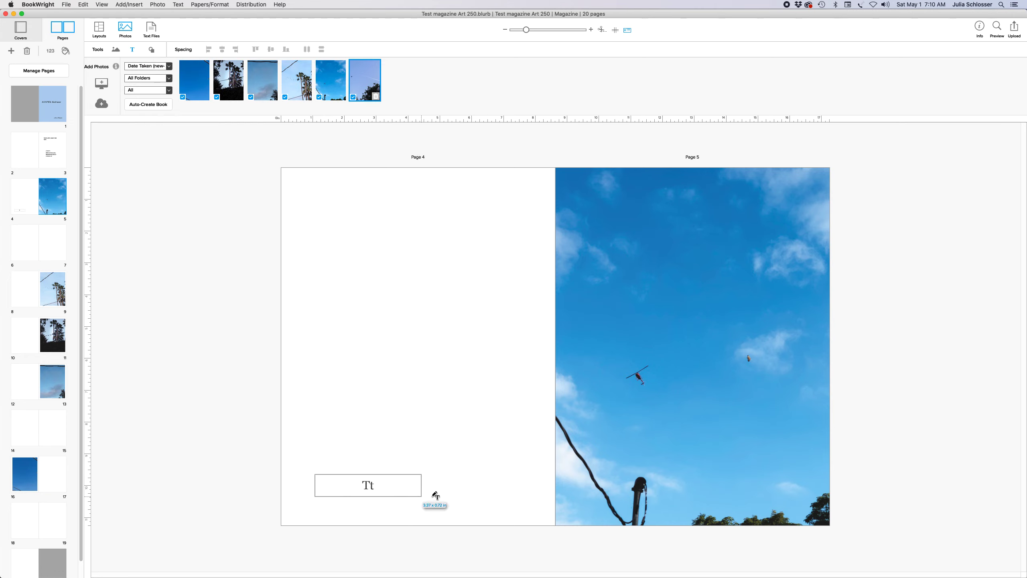
{"action": "left_click", "coordinate": [356, 484]}
{"action": "type", "text": "Title of the photo,"}
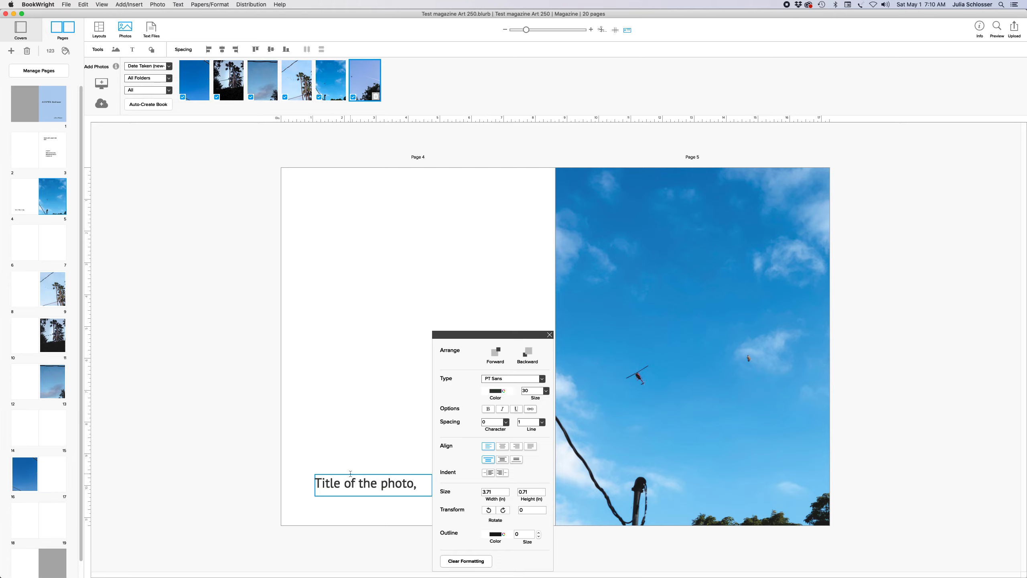
{"action": "type", "text": " 2021"}
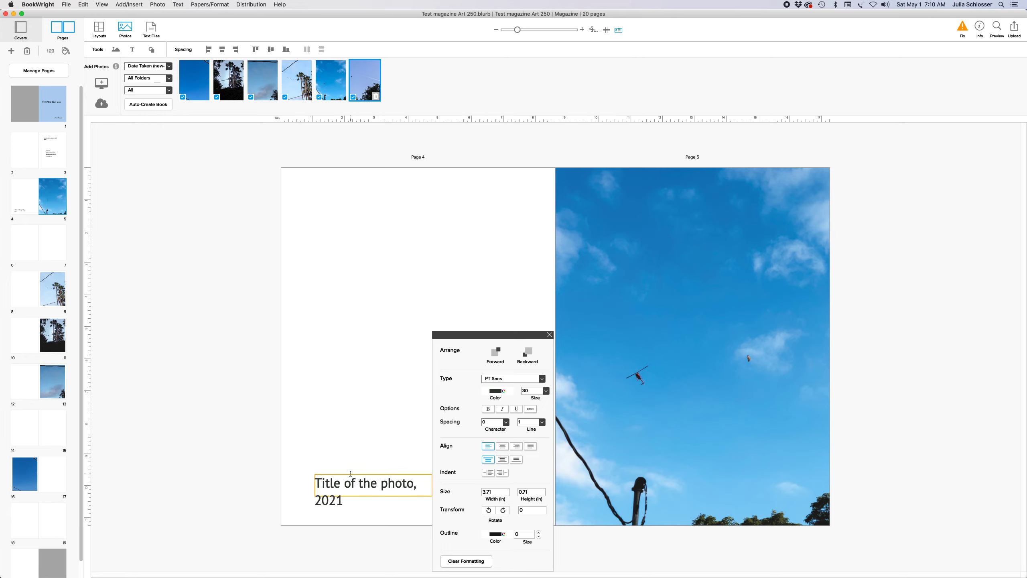
Widen the caption box to one line and move it to page 4's bottom-left
{"action": "left_click", "coordinate": [550, 335]}
{"action": "left_click", "coordinate": [431, 486]}
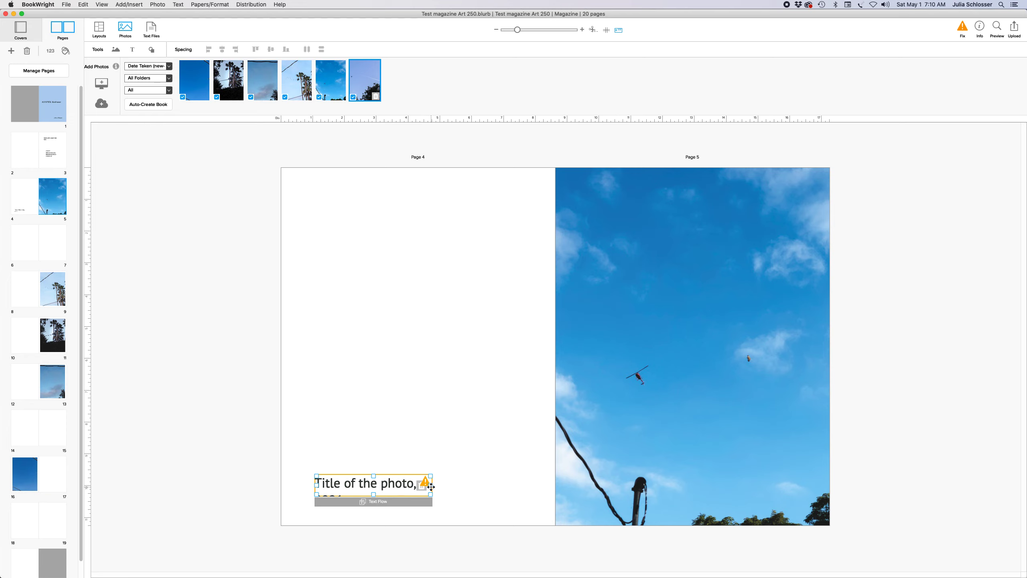
{"action": "left_click_drag", "start_coordinate": [431, 486], "coordinate": [475, 485]}
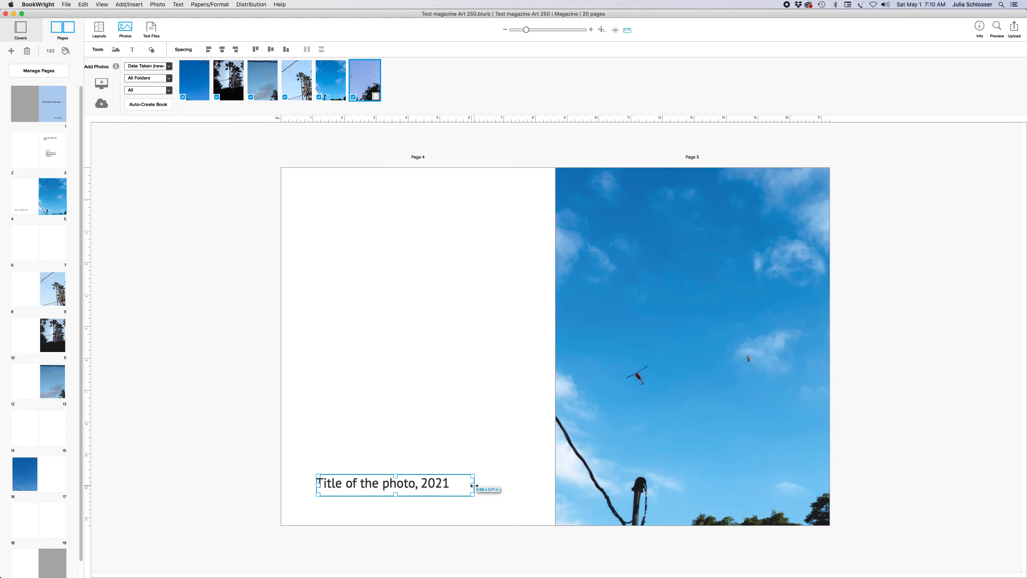
{"action": "left_click_drag", "start_coordinate": [383, 479], "coordinate": [361, 490]}
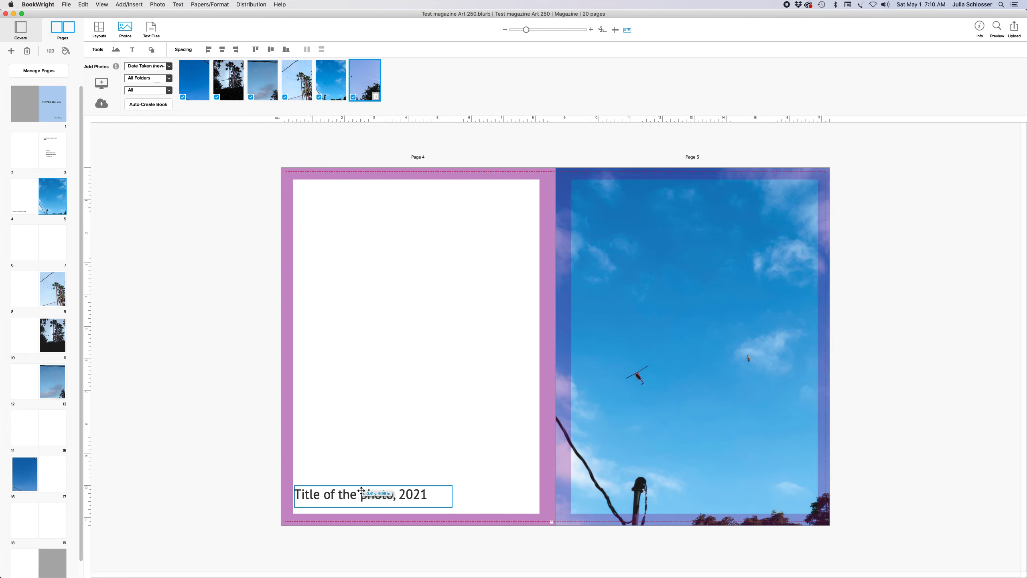
{"action": "left_click", "coordinate": [438, 338]}
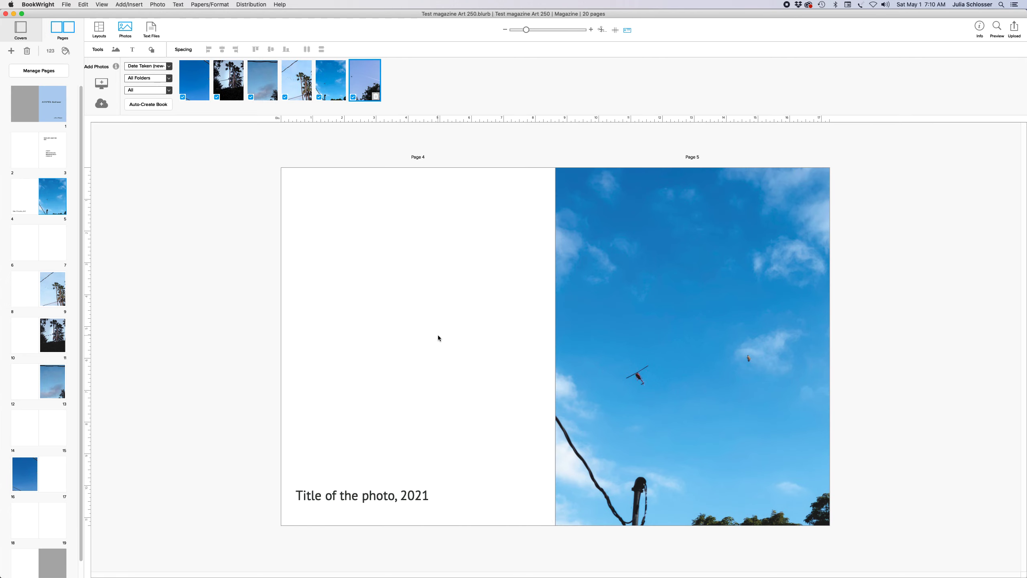
Set the caption text size to 18 pt
{"action": "left_click", "coordinate": [324, 491]}
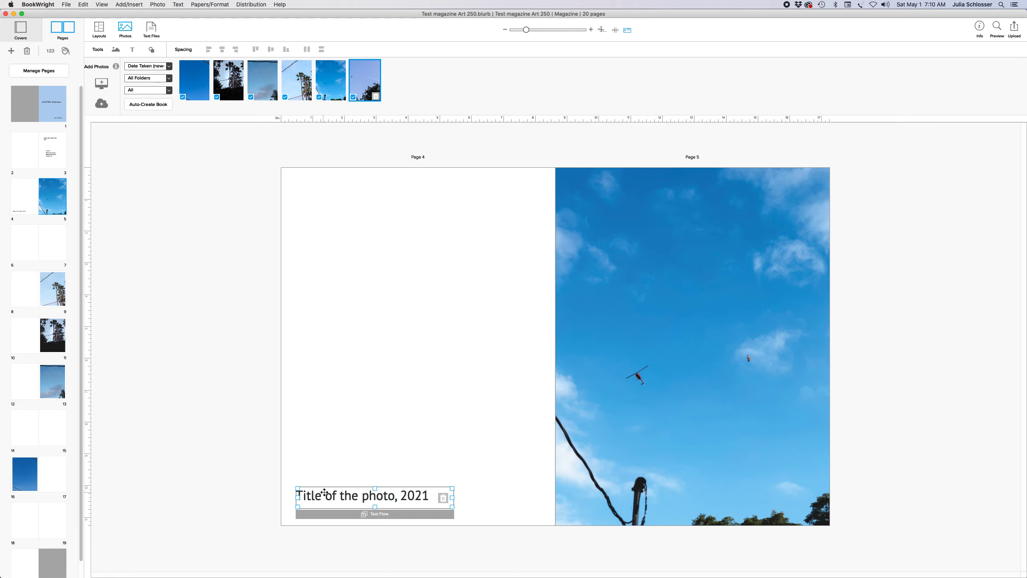
{"action": "left_click", "coordinate": [325, 491]}
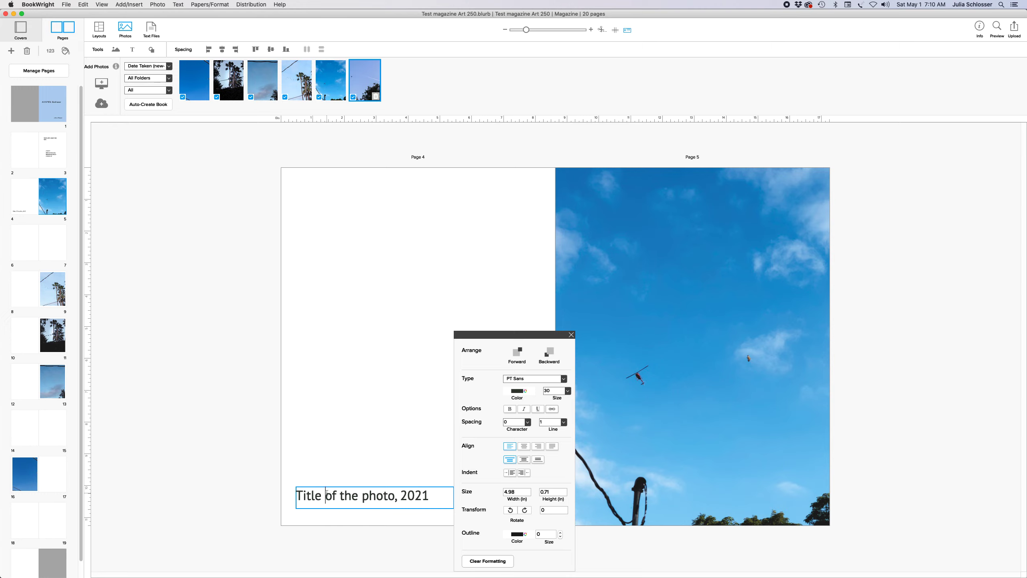
{"action": "key", "text": "super+a"}
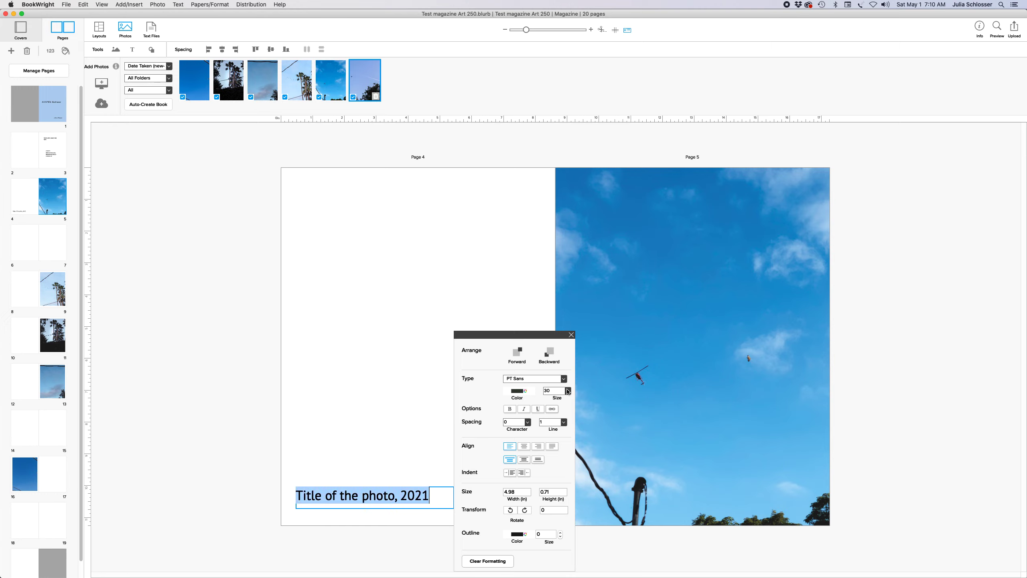
{"action": "left_click", "coordinate": [567, 391]}
{"action": "left_click", "coordinate": [555, 439]}
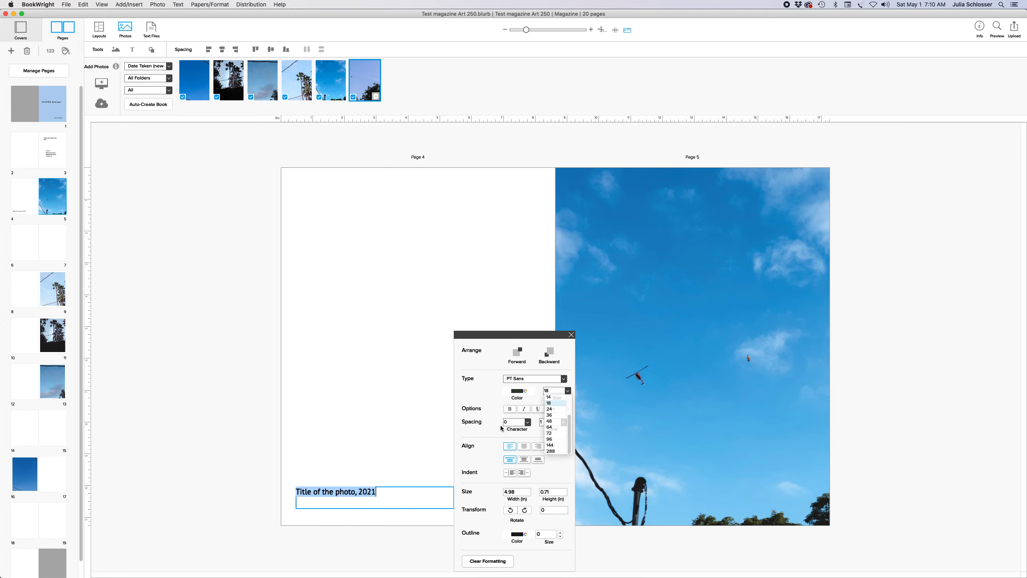
{"action": "left_click", "coordinate": [385, 423]}
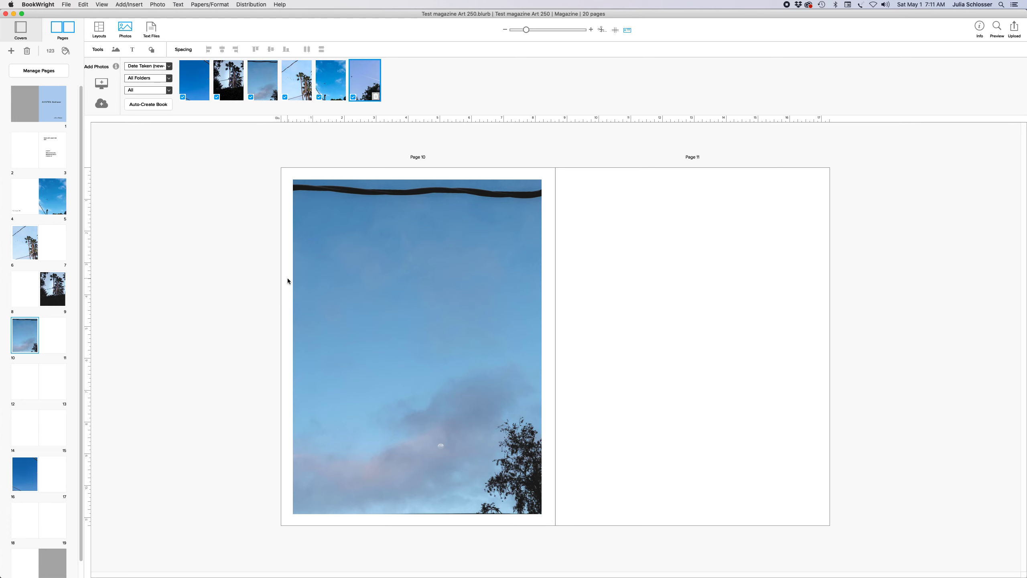
On the page 6–7 spread, give page 6 a black background
{"action": "left_click", "coordinate": [27, 239]}
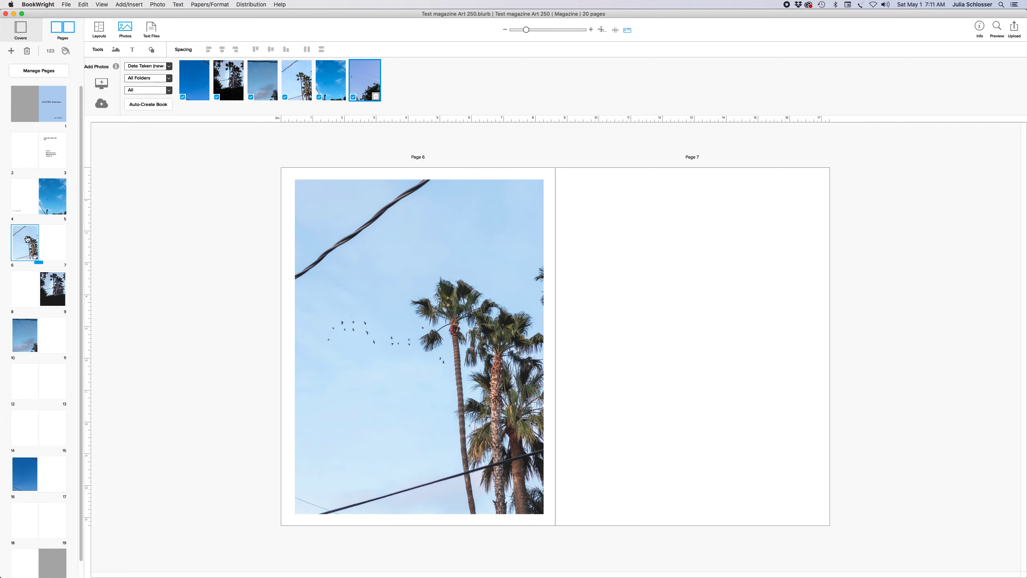
{"action": "left_click", "coordinate": [66, 51]}
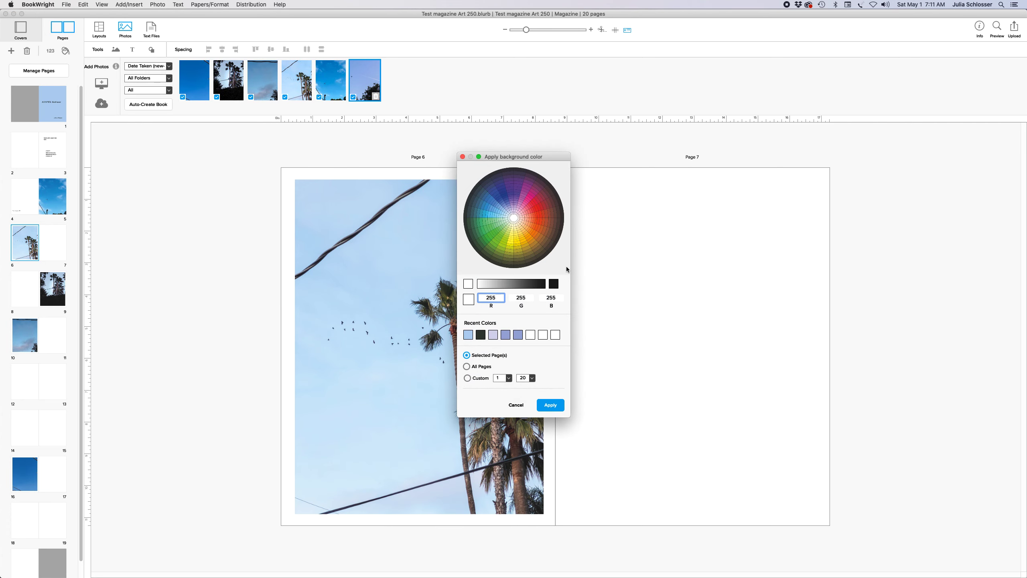
{"action": "left_click", "coordinate": [556, 282]}
{"action": "left_click", "coordinate": [551, 405]}
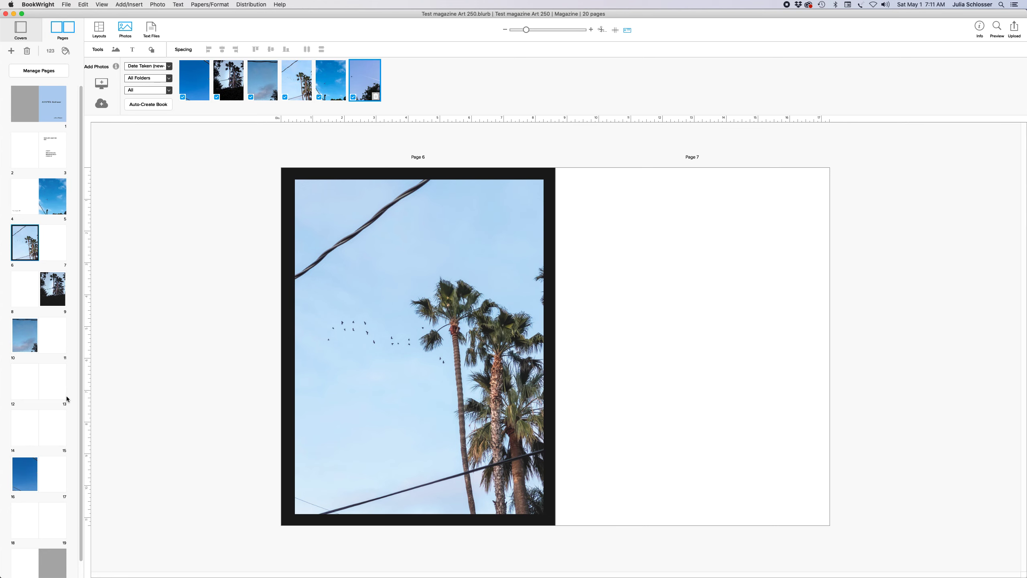
Shrink the palm-tree photo on page 6 from its corner and move it slightly higher
{"action": "left_click", "coordinate": [358, 330]}
{"action": "left_click_drag", "start_coordinate": [541, 181], "coordinate": [475, 270]}
{"action": "left_click_drag", "start_coordinate": [453, 308], "coordinate": [486, 262]}
{"action": "left_click", "coordinate": [665, 366]}
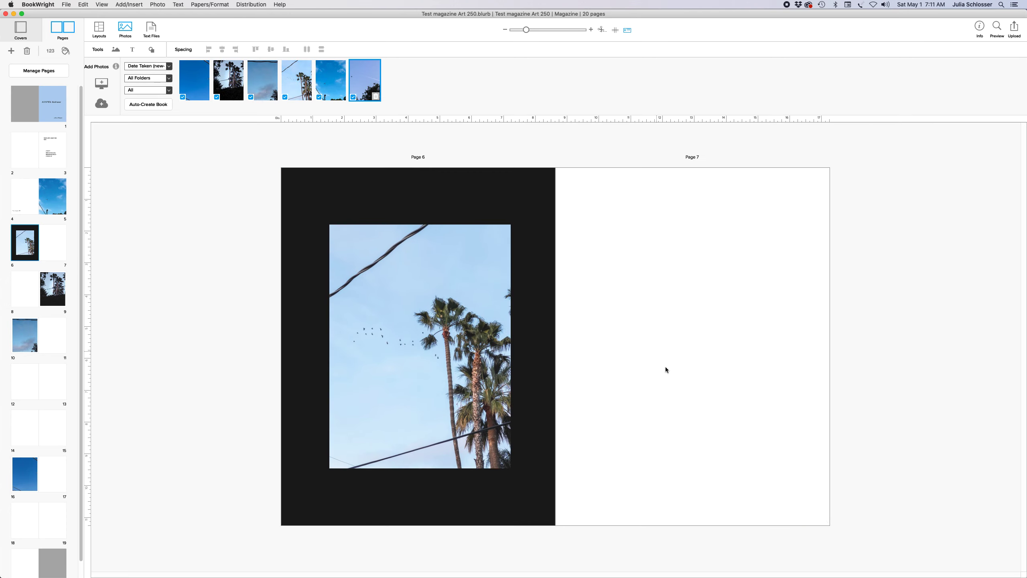
Change page 6's background to the recent light blue swatch
{"action": "left_click", "coordinate": [65, 51]}
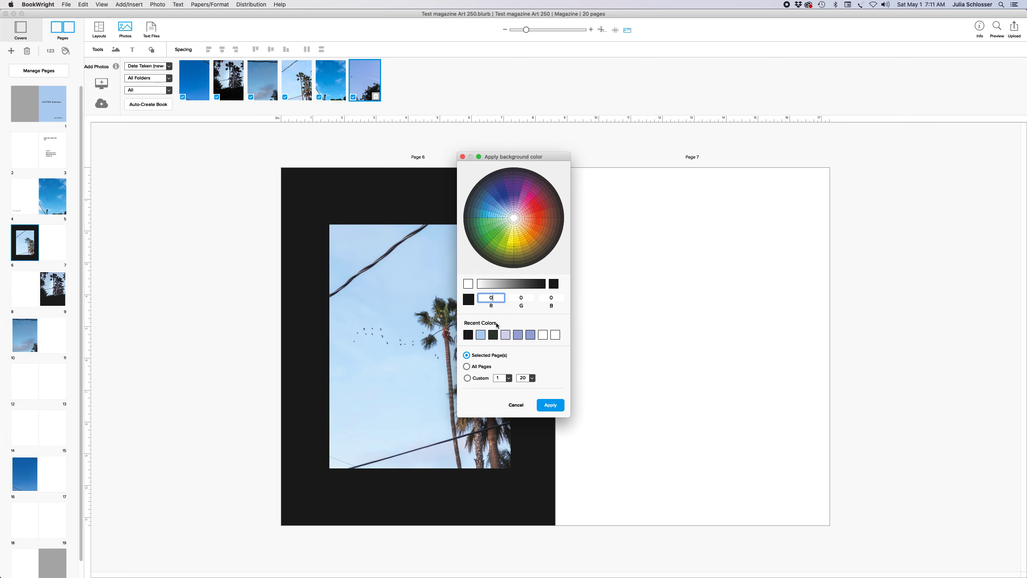
{"action": "left_click", "coordinate": [485, 335]}
{"action": "left_click", "coordinate": [558, 406]}
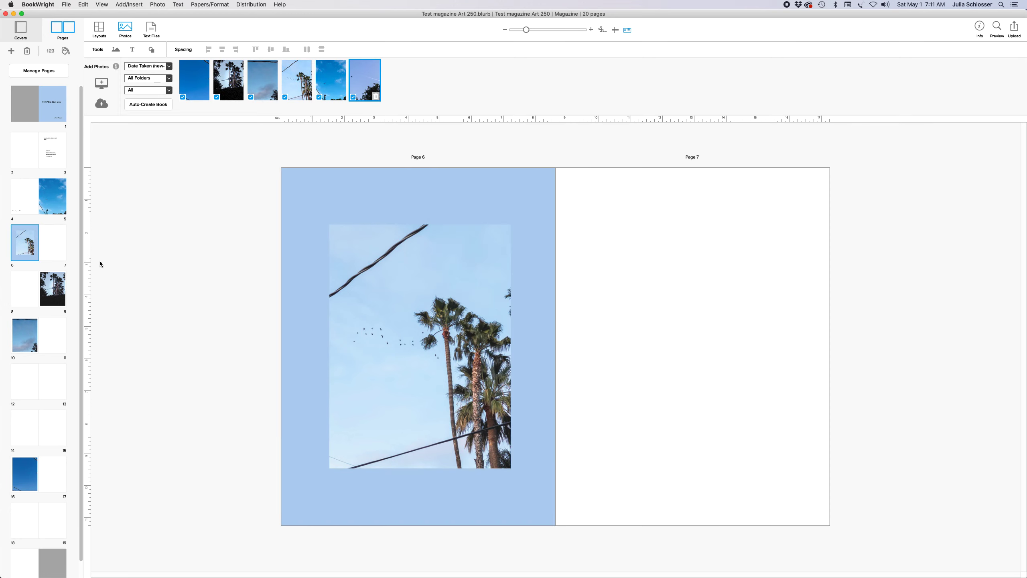
{"action": "left_click", "coordinate": [52, 288]}
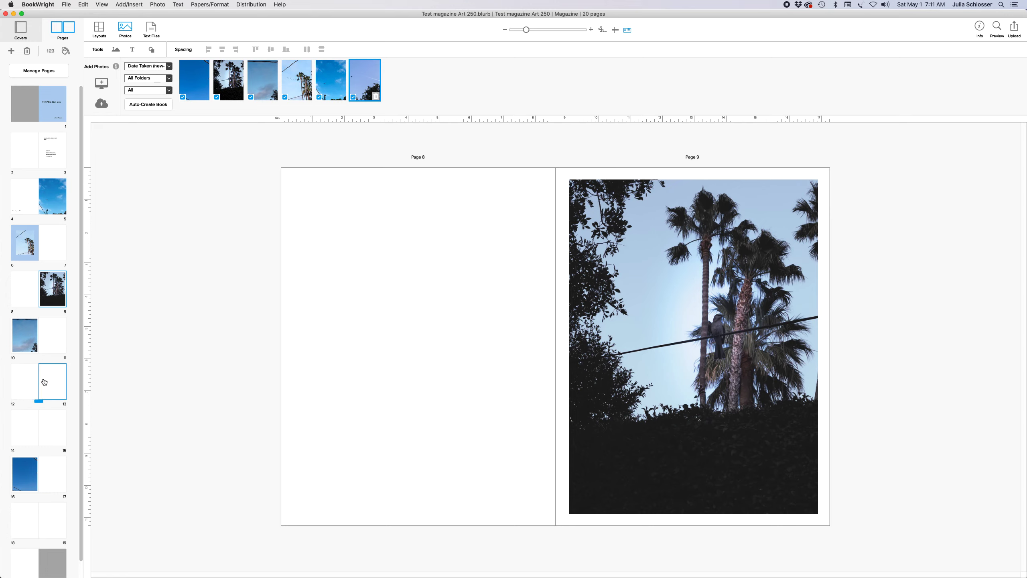
Look over the softcover design, then start uploading the project from the File menu
{"action": "left_click", "coordinate": [20, 27]}
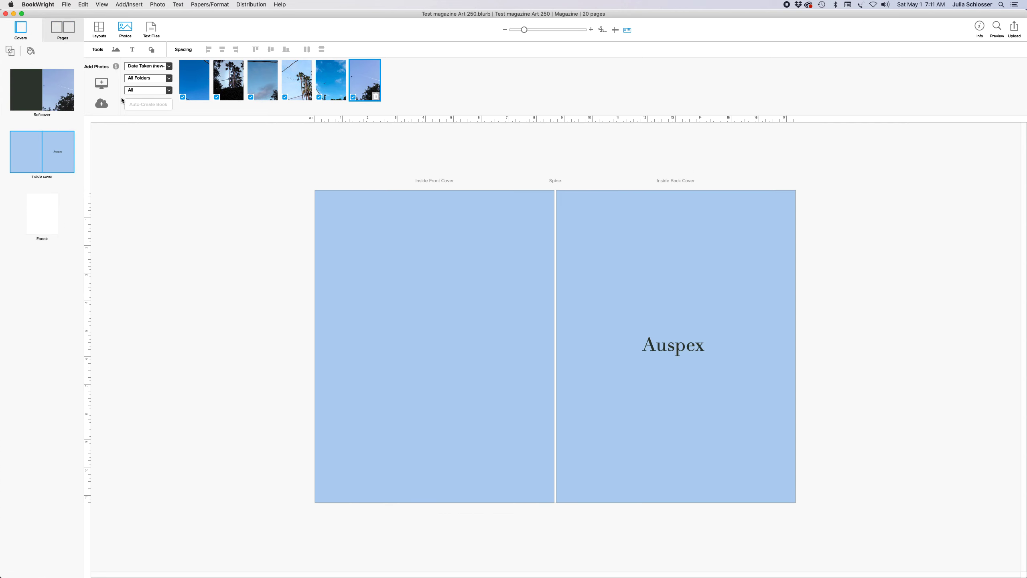
{"action": "left_click", "coordinate": [49, 90]}
{"action": "left_click", "coordinate": [61, 29]}
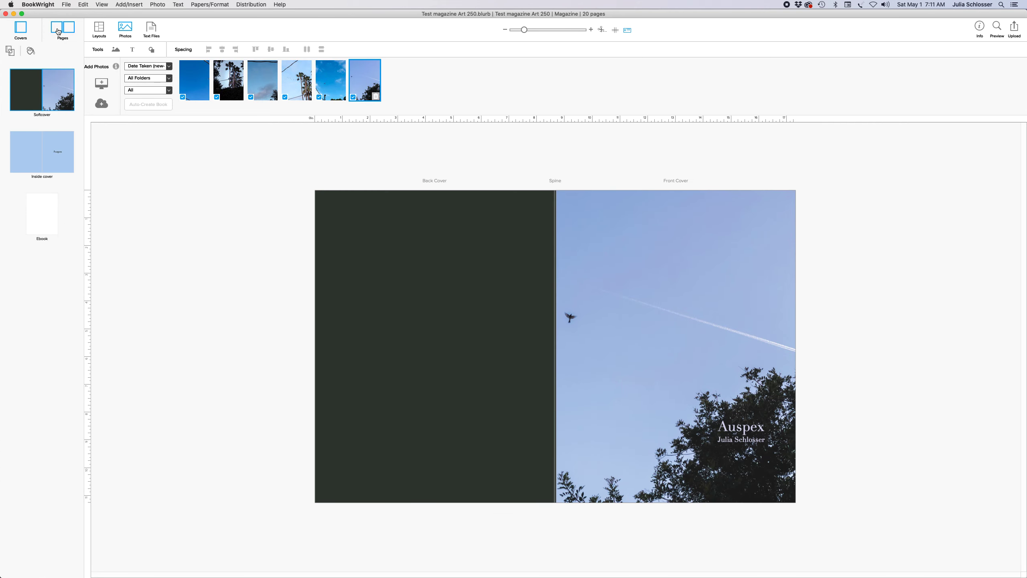
{"action": "left_click", "coordinate": [66, 4]}
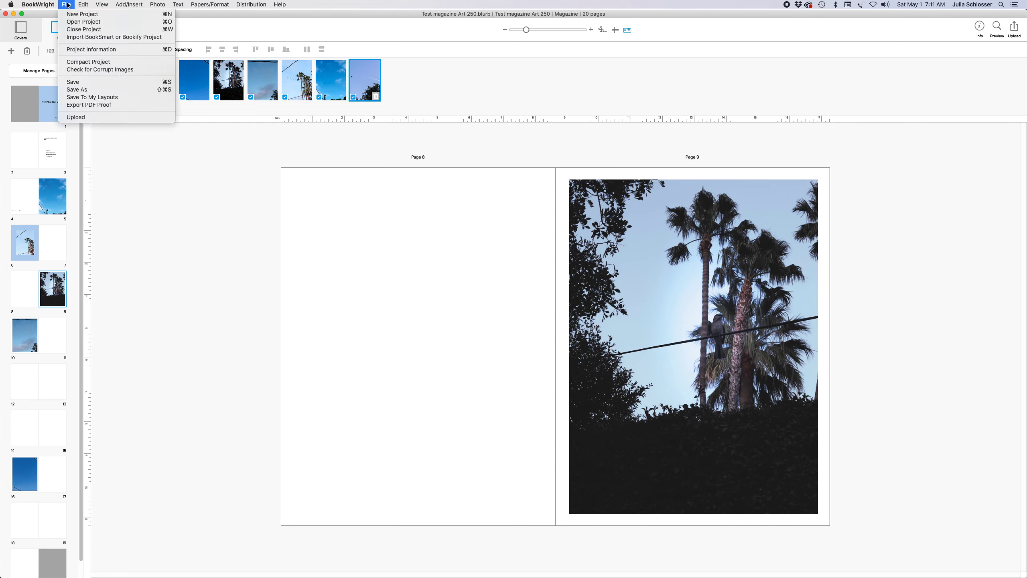
{"action": "left_click", "coordinate": [83, 117]}
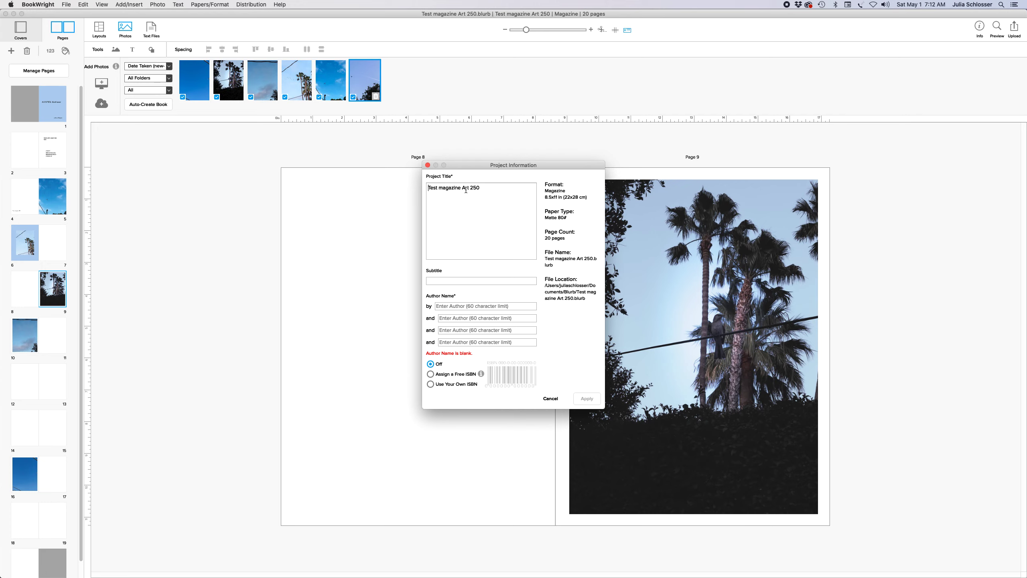
Enter title 'Auspex:', subtitle 'Bird seer' and the author's name in Project Information
{"action": "left_click", "coordinate": [441, 280]}
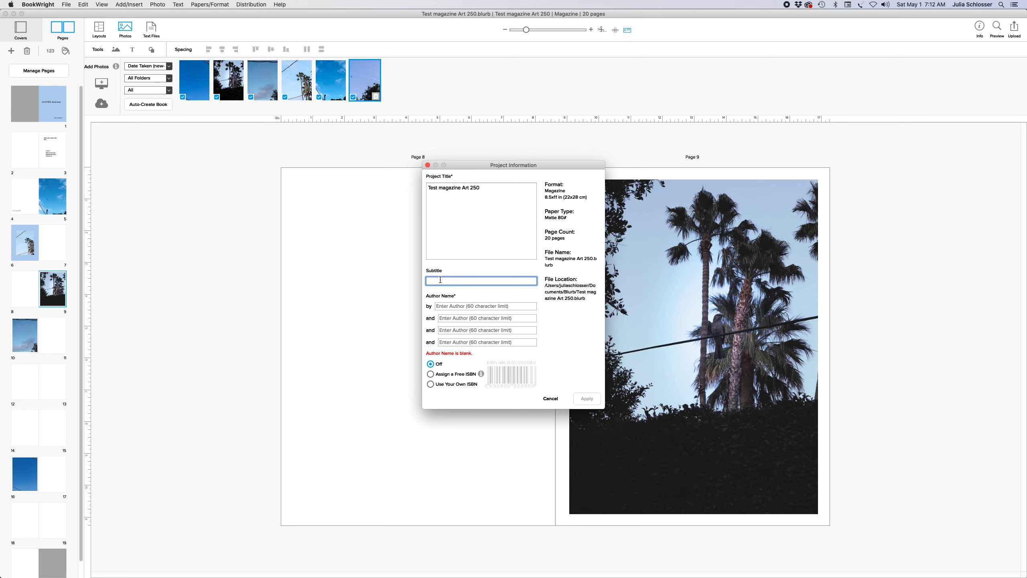
{"action": "key", "text": "shift+Tab"}
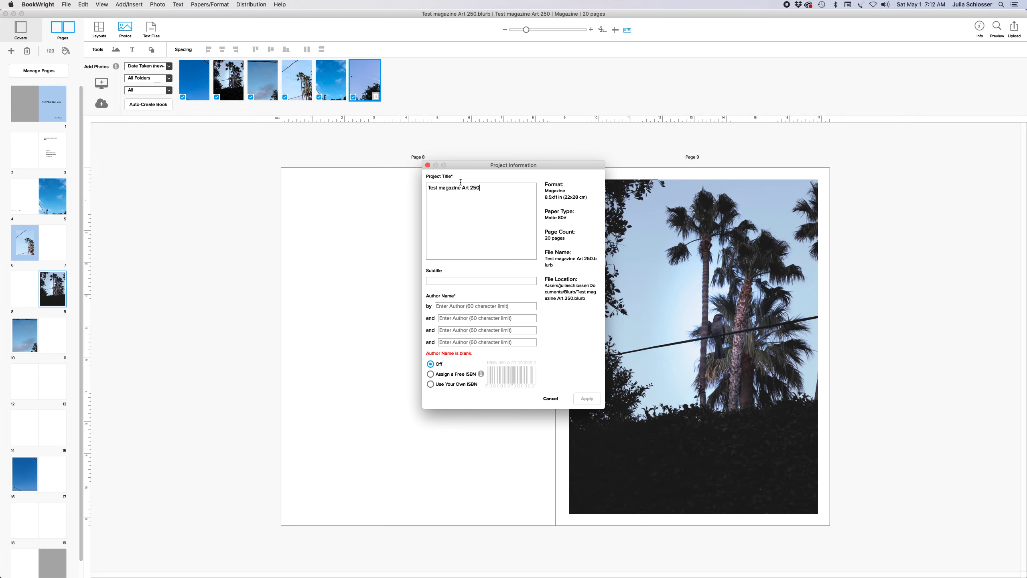
{"action": "type", "text": "As"}
{"action": "left_click", "coordinate": [453, 281]}
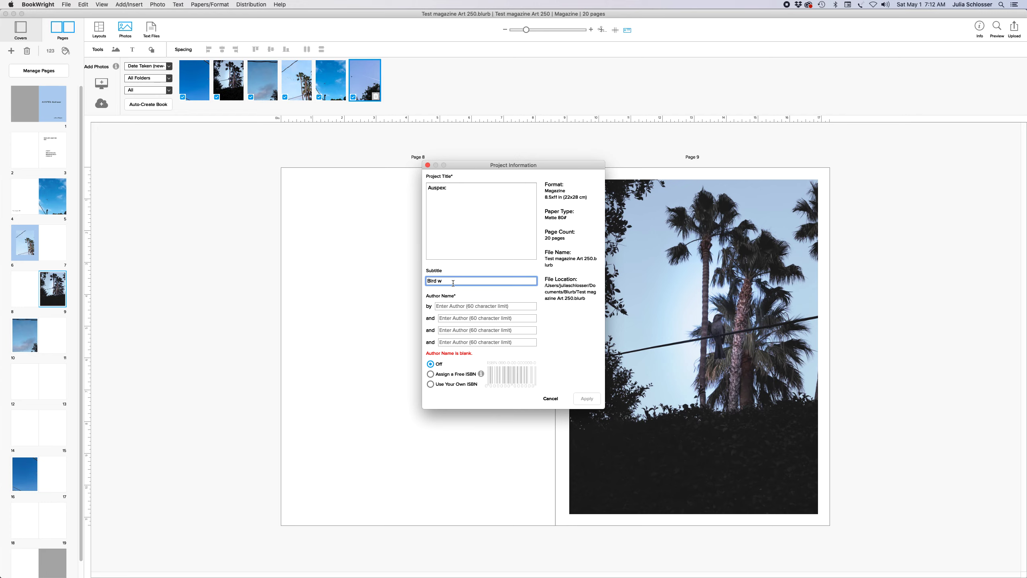
{"action": "type", "text": "Bird seer"}
{"action": "left_click", "coordinate": [461, 306]}
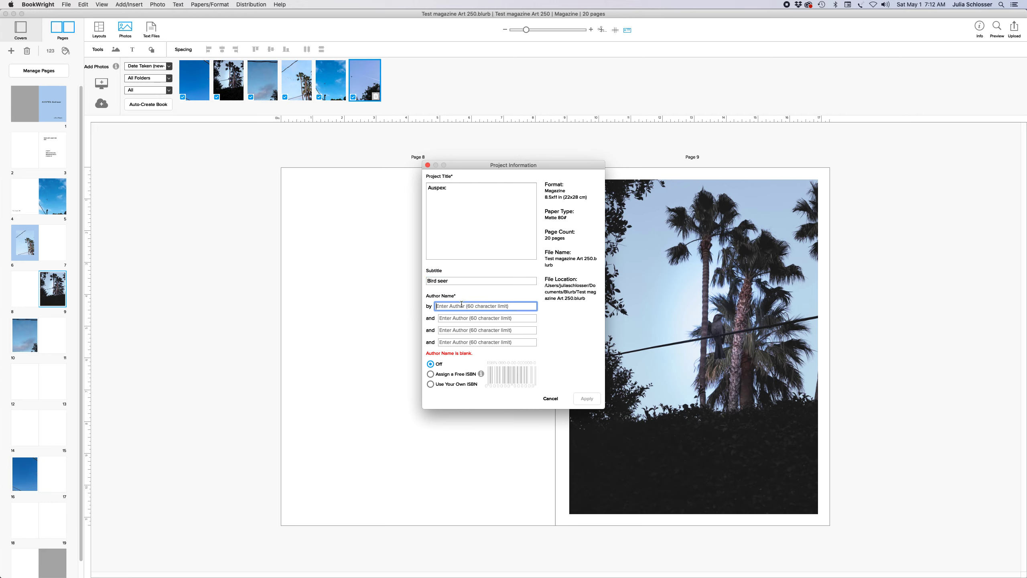
{"action": "type", "text": "Julia Schlosser"}
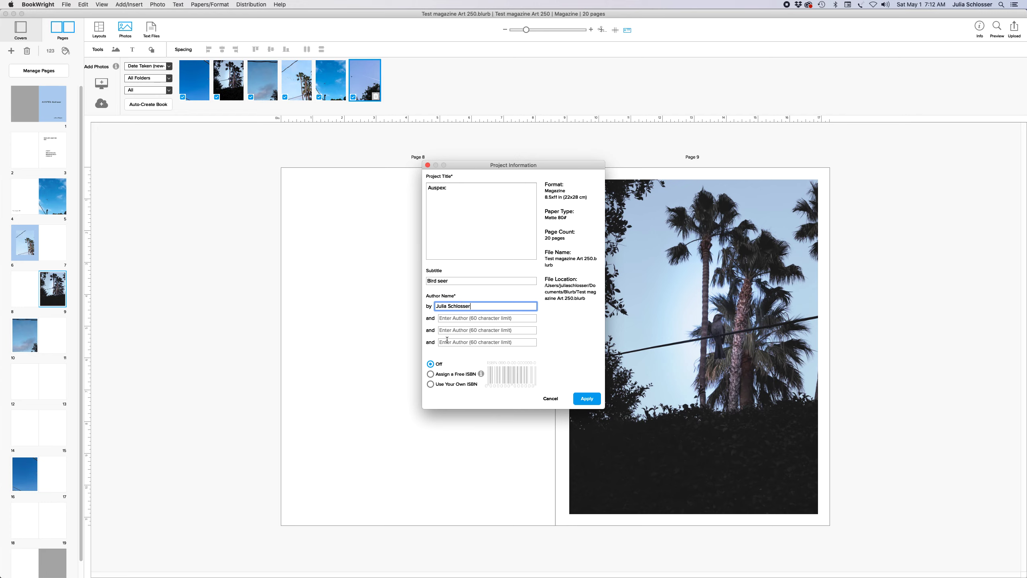
{"action": "left_click", "coordinate": [455, 378]}
{"action": "left_click", "coordinate": [437, 377]}
Apply the project details, save the project, and sign in with the account password
{"action": "left_click", "coordinate": [586, 399]}
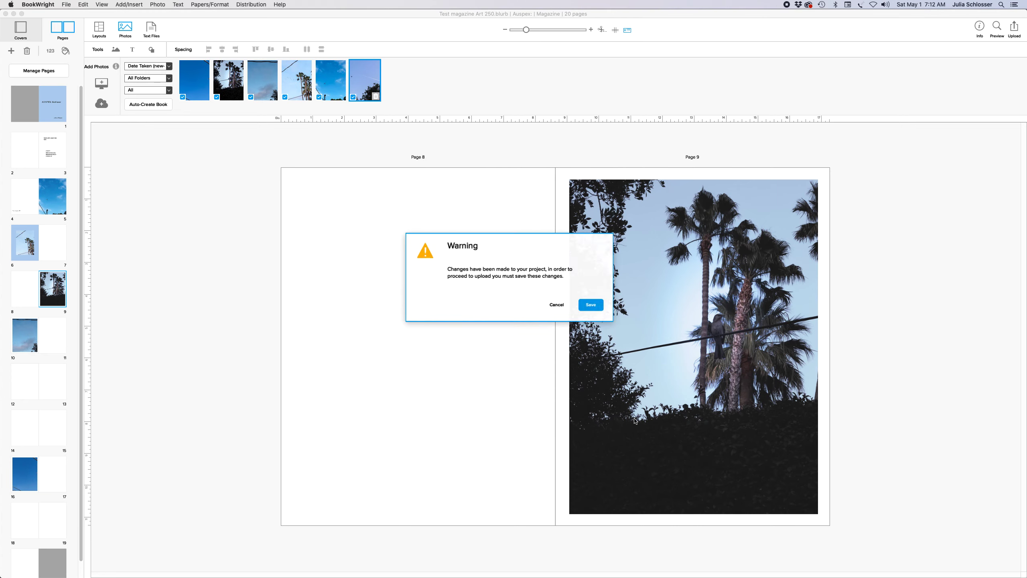
{"action": "left_click", "coordinate": [588, 310]}
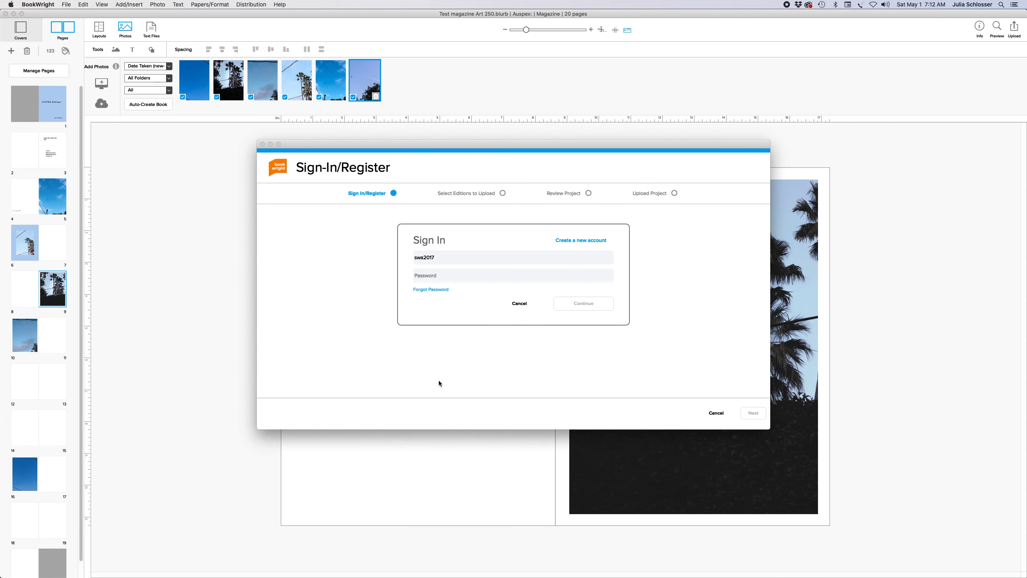
{"action": "left_click", "coordinate": [441, 274]}
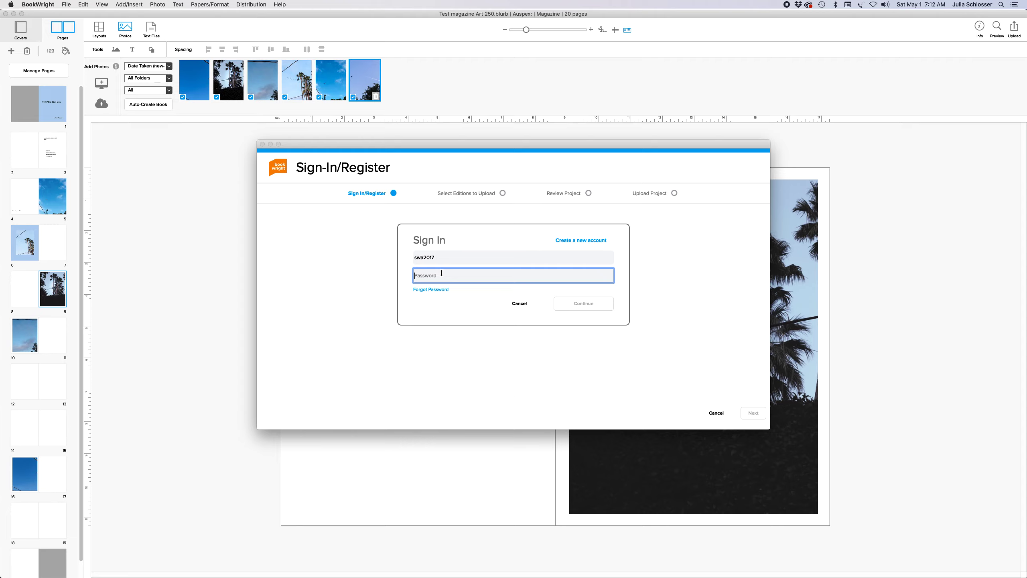
{"action": "type", "text": "•"}
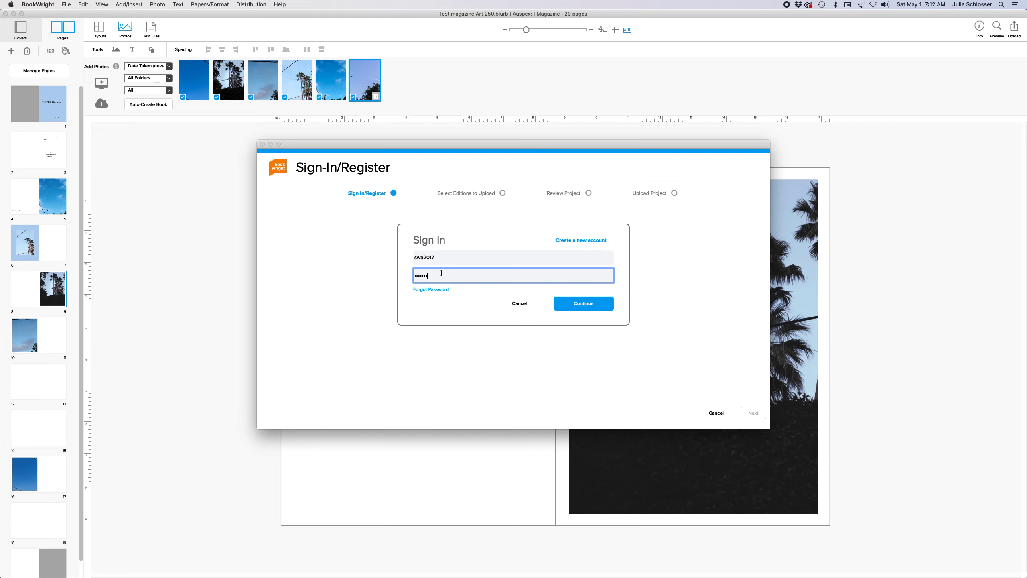
{"action": "left_click", "coordinate": [569, 309]}
{"action": "left_click", "coordinate": [446, 275]}
{"action": "type", "text": "•••••"}
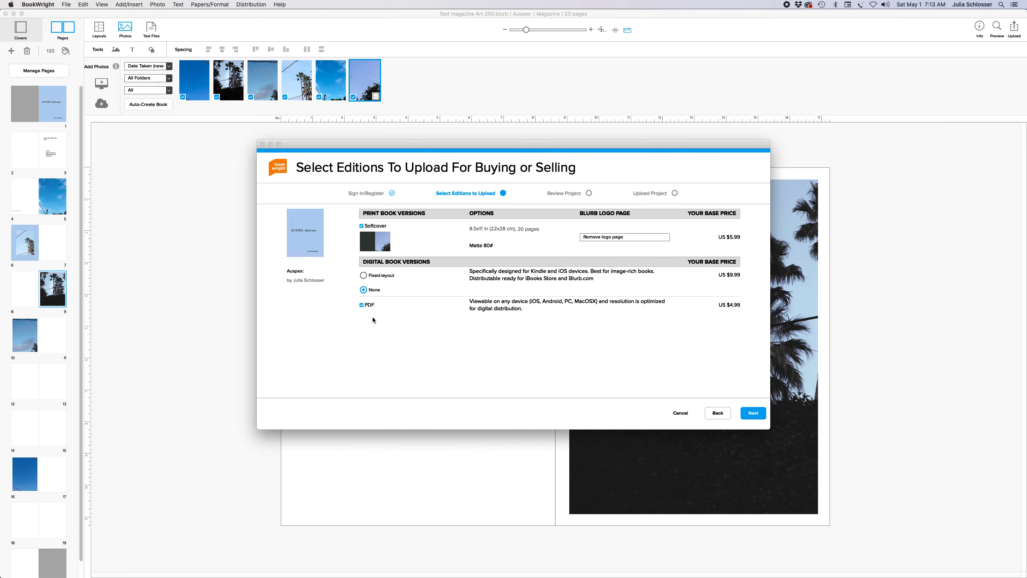
Toggle the PDF edition off and on, then back out and cancel the upload wizard
{"action": "left_click", "coordinate": [361, 305]}
{"action": "left_click", "coordinate": [363, 305]}
{"action": "left_click", "coordinate": [714, 413]}
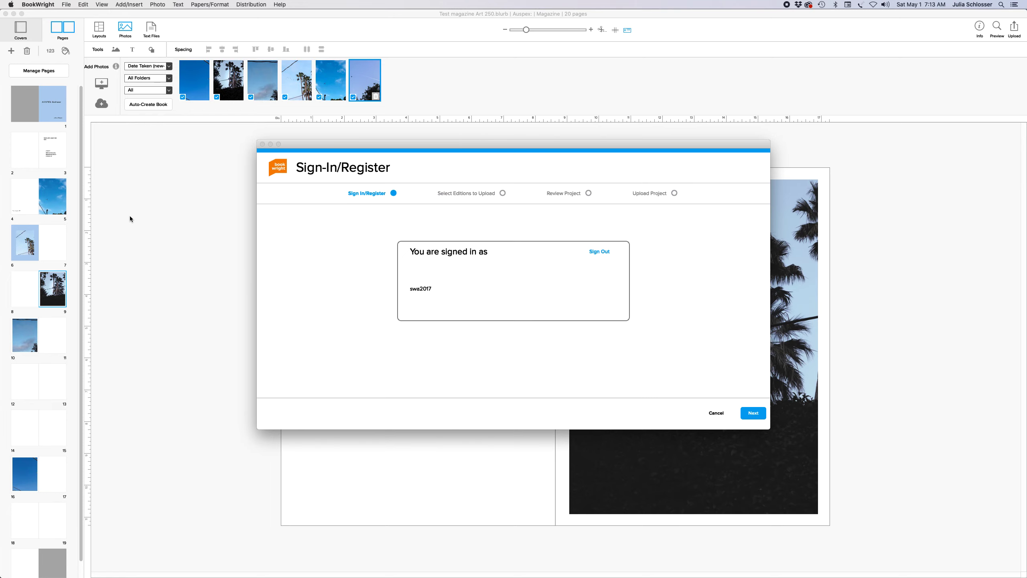
{"action": "left_click", "coordinate": [716, 413]}
{"action": "left_click", "coordinate": [64, 3]}
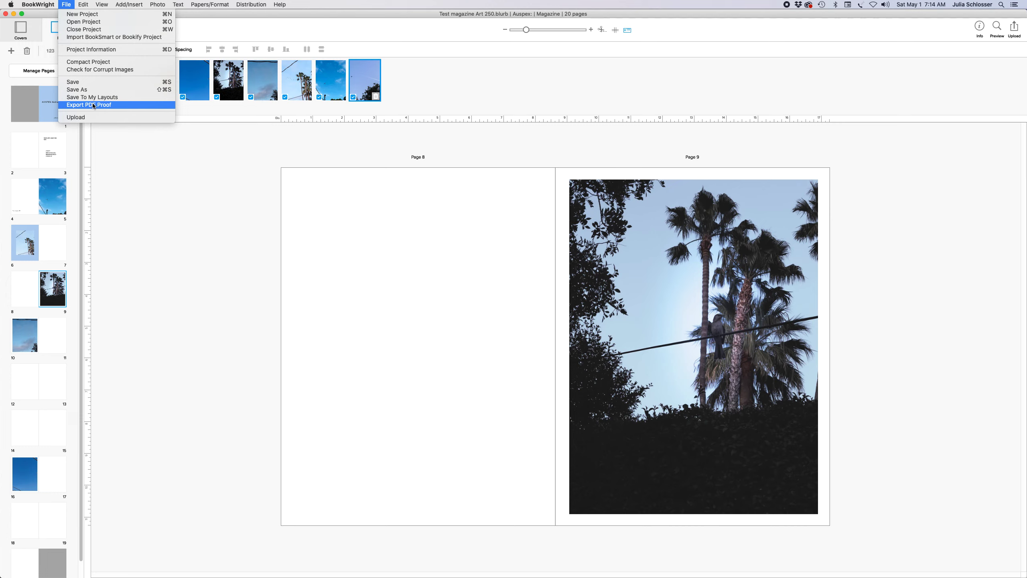
Move page 16 after page 12, then export a PDF proof named 'first text pdf proof'
{"action": "left_click", "coordinate": [47, 425]}
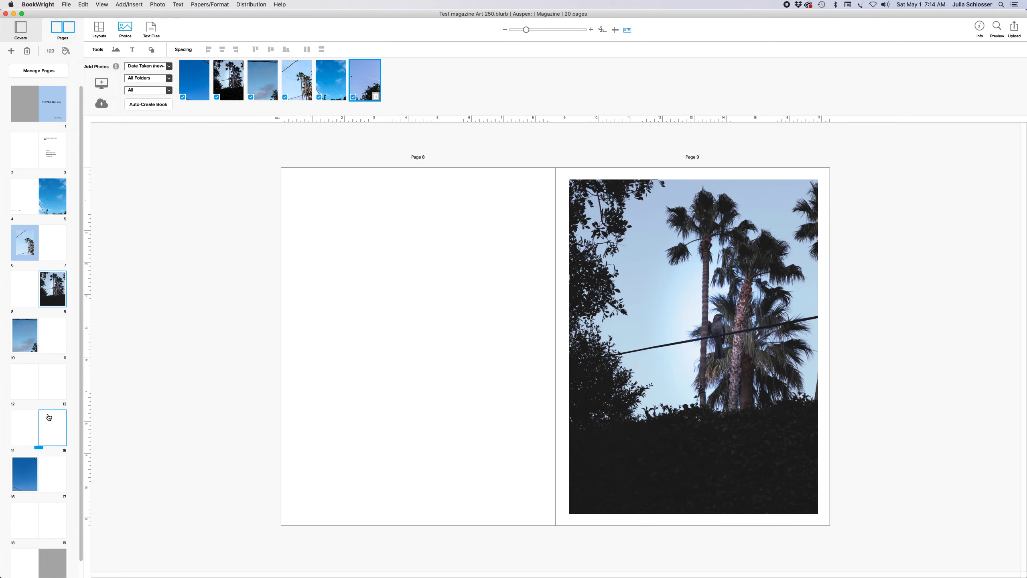
{"action": "left_click_drag", "start_coordinate": [16, 482], "coordinate": [50, 382]}
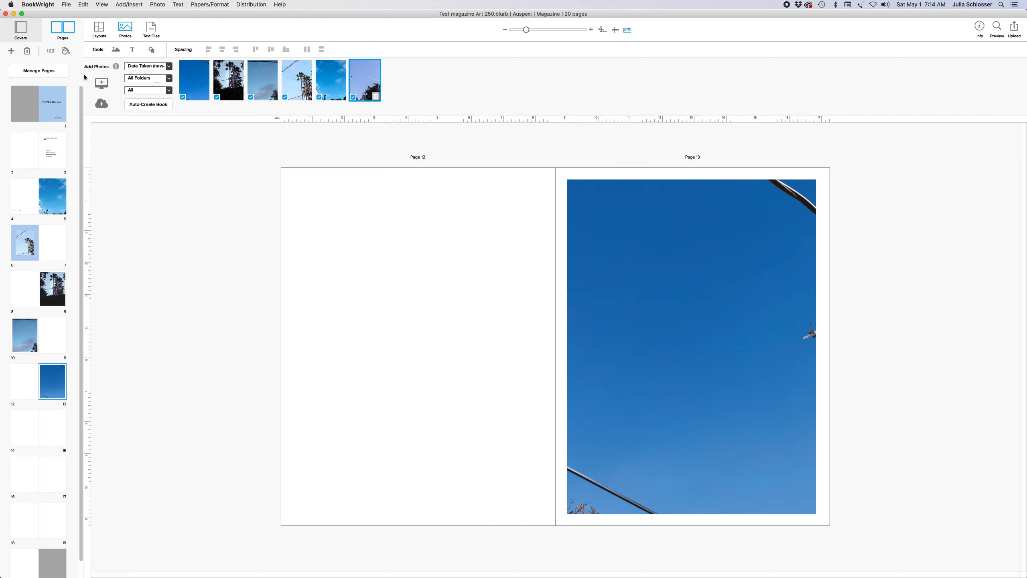
{"action": "left_click", "coordinate": [71, 5]}
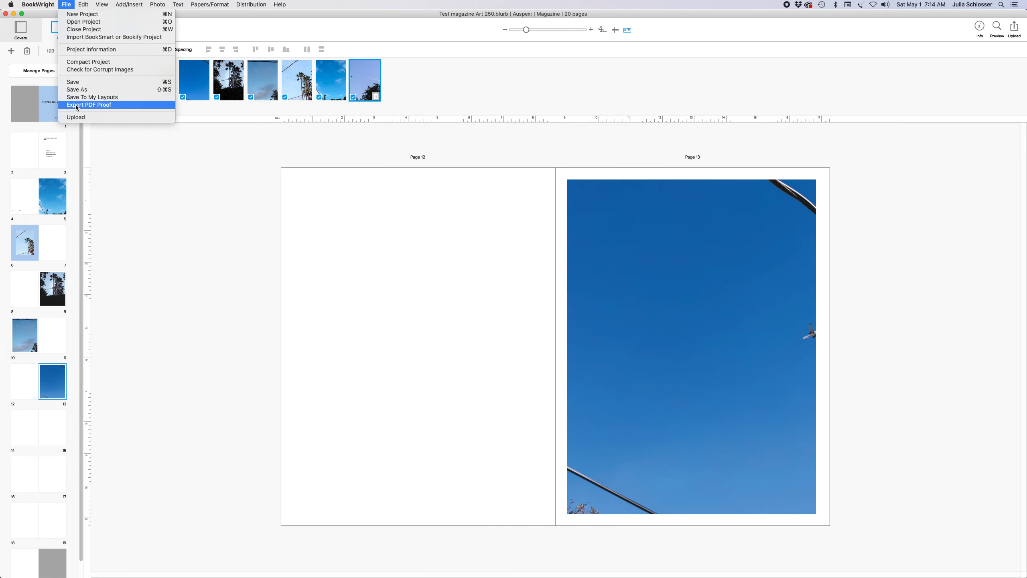
{"action": "key", "text": "Return"}
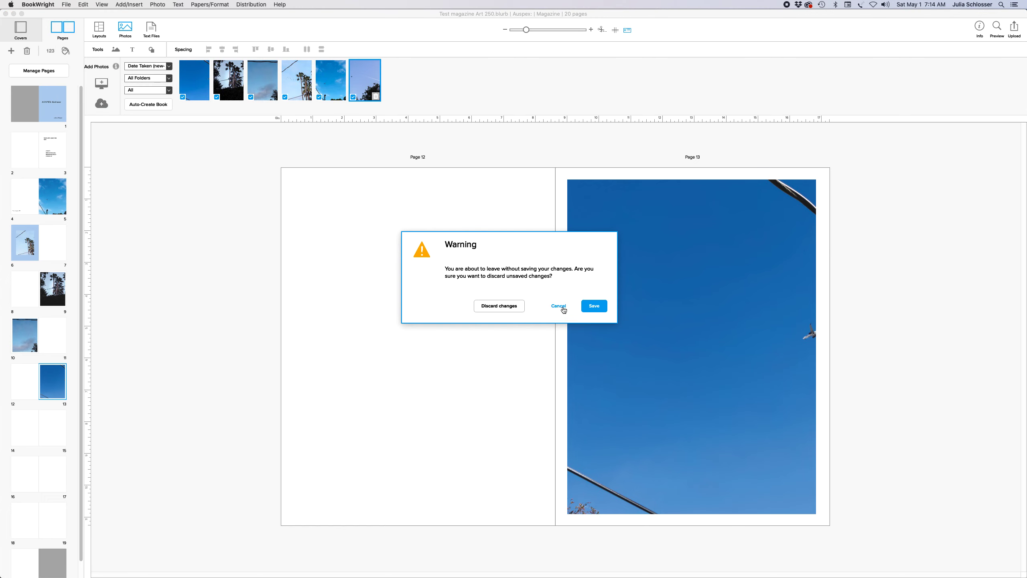
{"action": "left_click", "coordinate": [590, 305]}
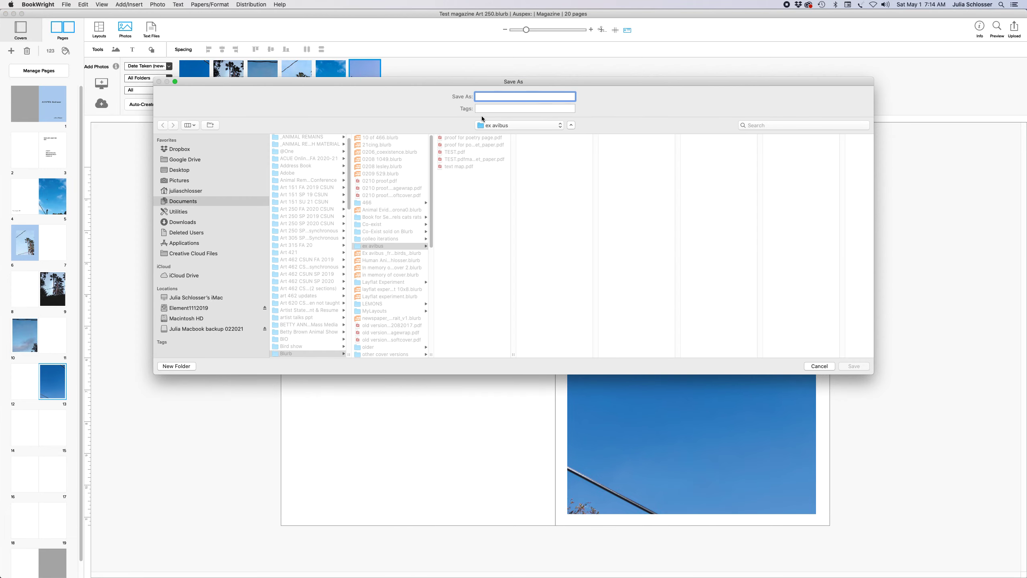
{"action": "type", "text": "first text"}
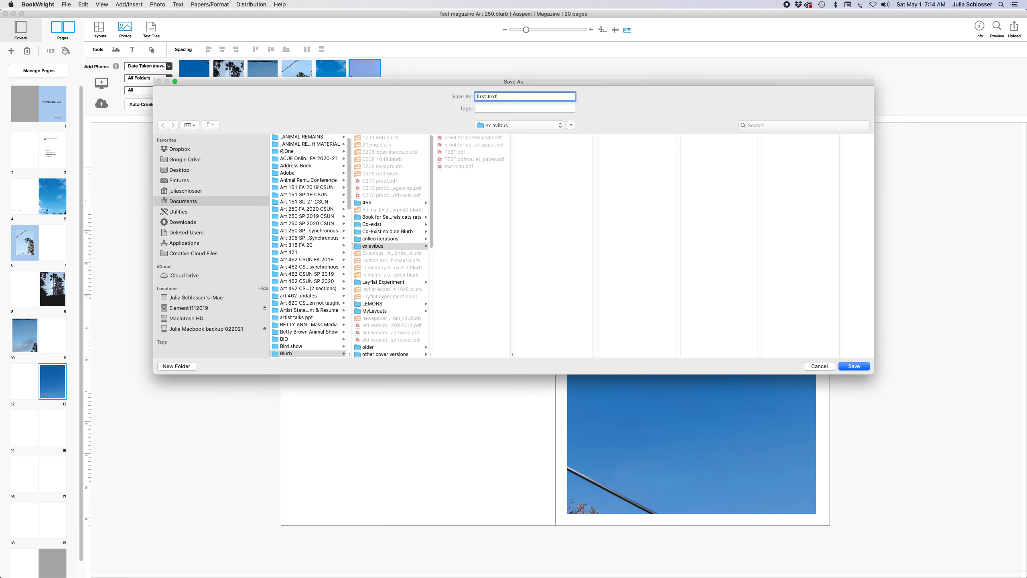
{"action": "type", "text": " pdf proof"}
{"action": "left_click", "coordinate": [854, 366]}
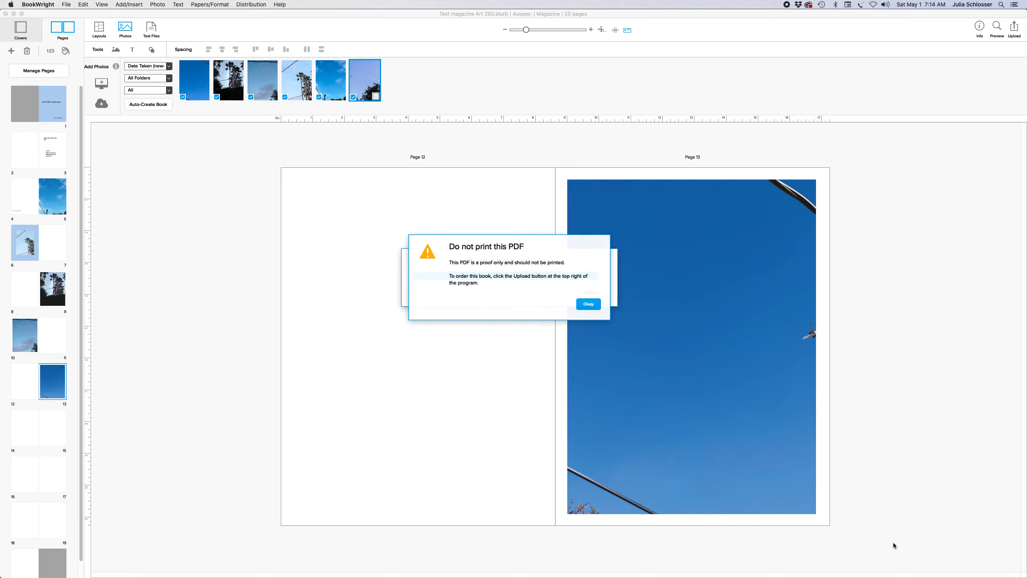
{"action": "left_click", "coordinate": [593, 306]}
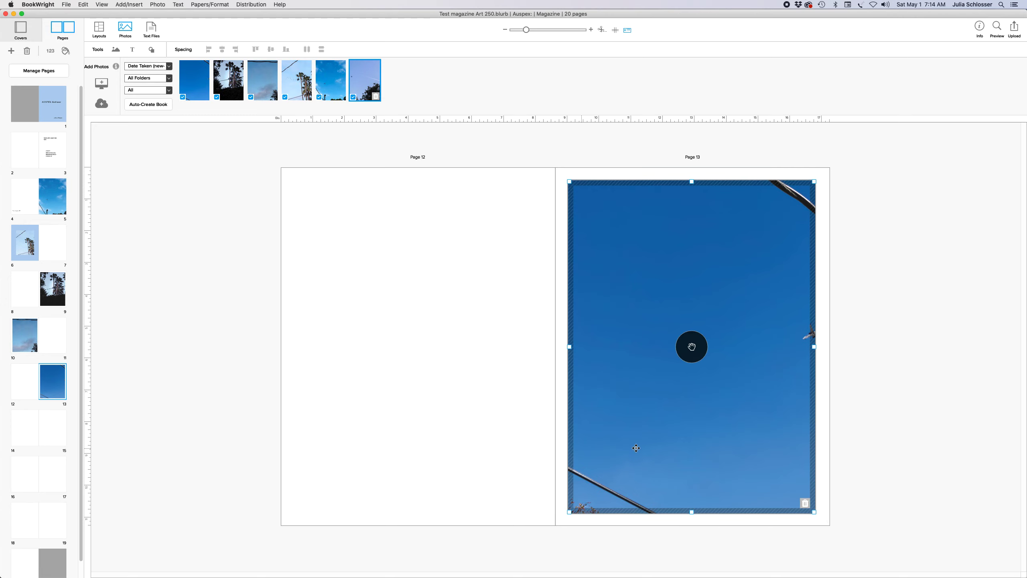
{"action": "mouse_move", "coordinate": [521, 570]}
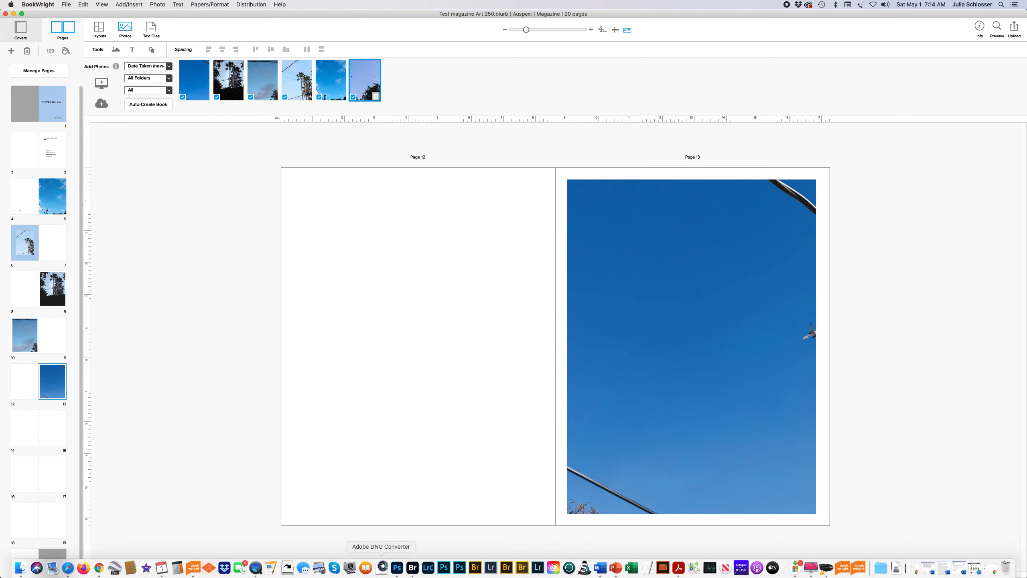
In Finder, go to Documents › Blurb › ex avibus and open the velvet_paper cover proof PDF
{"action": "left_click", "coordinate": [20, 567]}
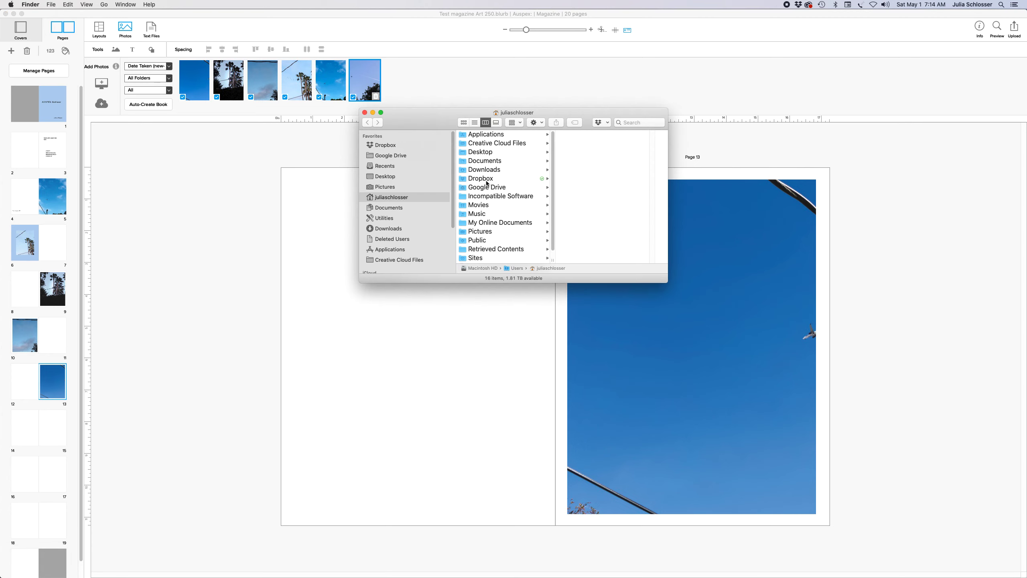
{"action": "left_click", "coordinate": [497, 161]}
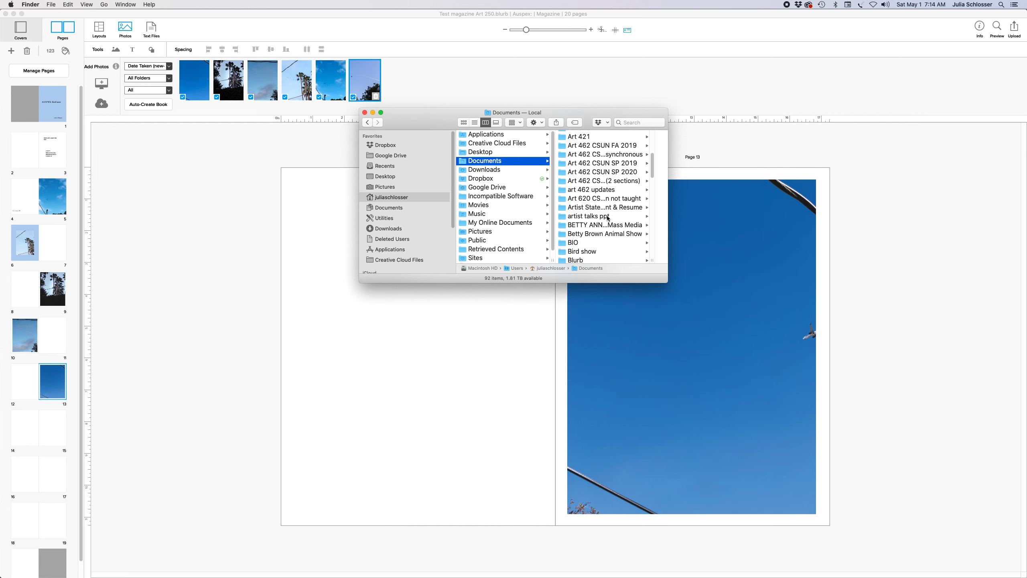
{"action": "scroll", "coordinate": [608, 219], "scroll_direction": "down", "scroll_amount": 5}
{"action": "left_click", "coordinate": [589, 180]}
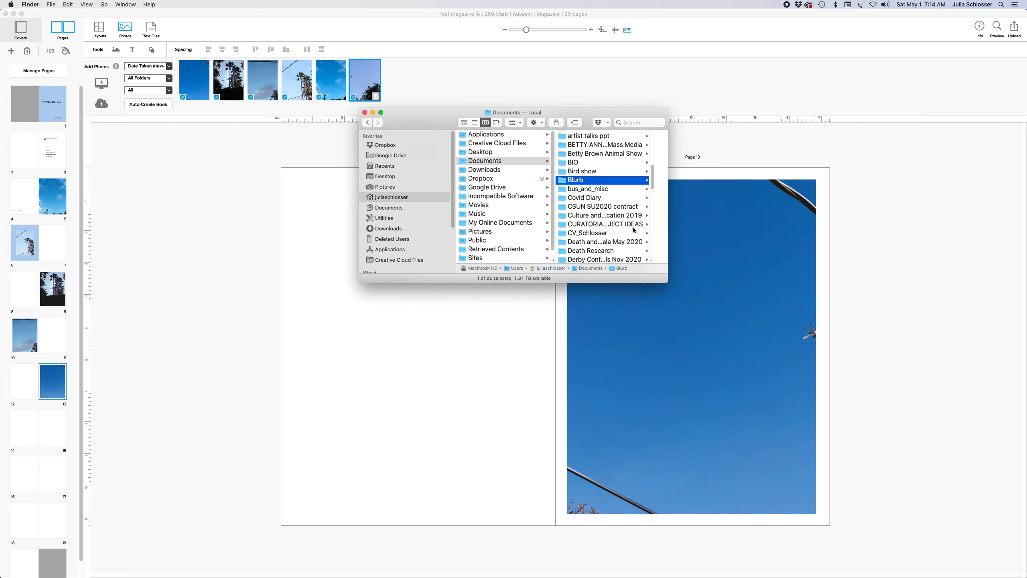
{"action": "scroll", "coordinate": [633, 230], "scroll_direction": "down", "scroll_amount": 3}
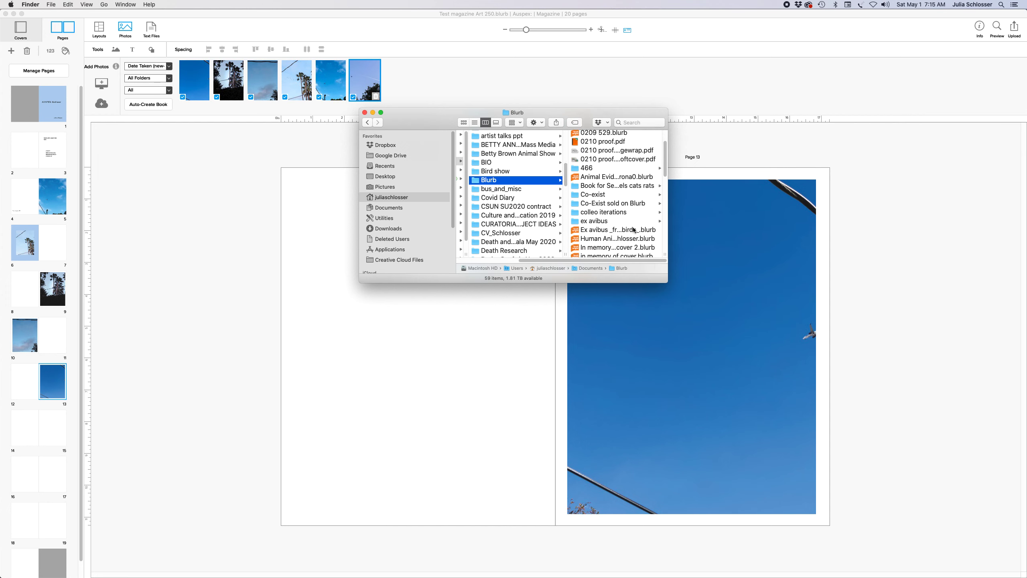
{"action": "scroll", "coordinate": [633, 230], "scroll_direction": "down", "scroll_amount": 10}
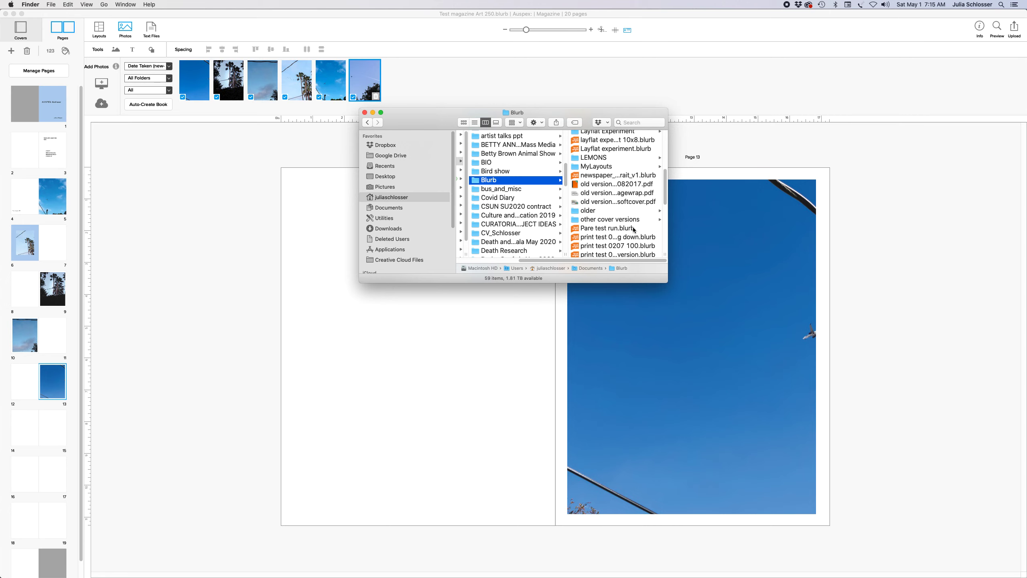
{"action": "scroll", "coordinate": [634, 230], "scroll_direction": "down", "scroll_amount": 6}
{"action": "scroll", "coordinate": [633, 230], "scroll_direction": "down", "scroll_amount": 8}
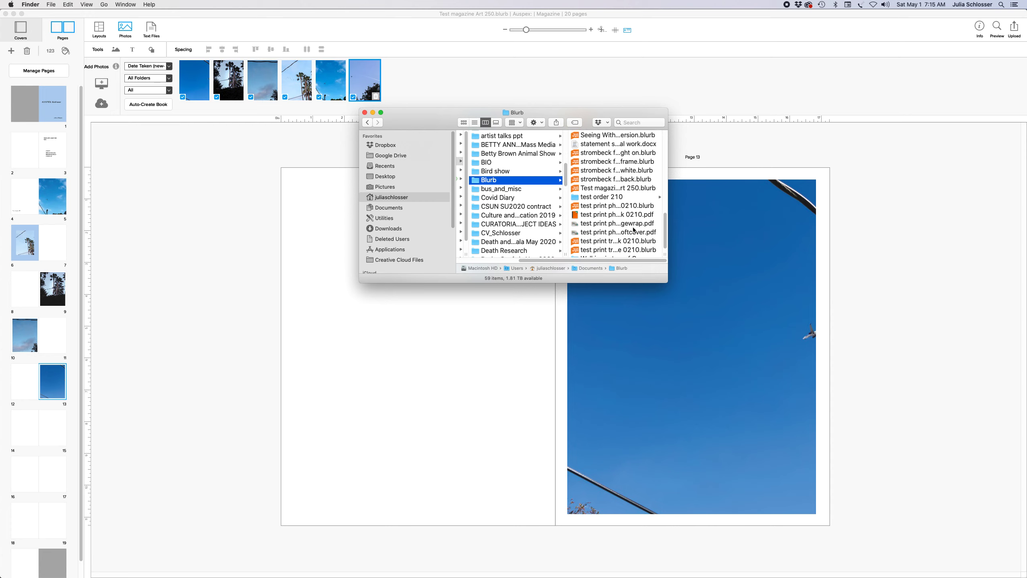
{"action": "scroll", "coordinate": [634, 231], "scroll_direction": "down", "scroll_amount": 1}
{"action": "scroll", "coordinate": [633, 230], "scroll_direction": "up", "scroll_amount": 15}
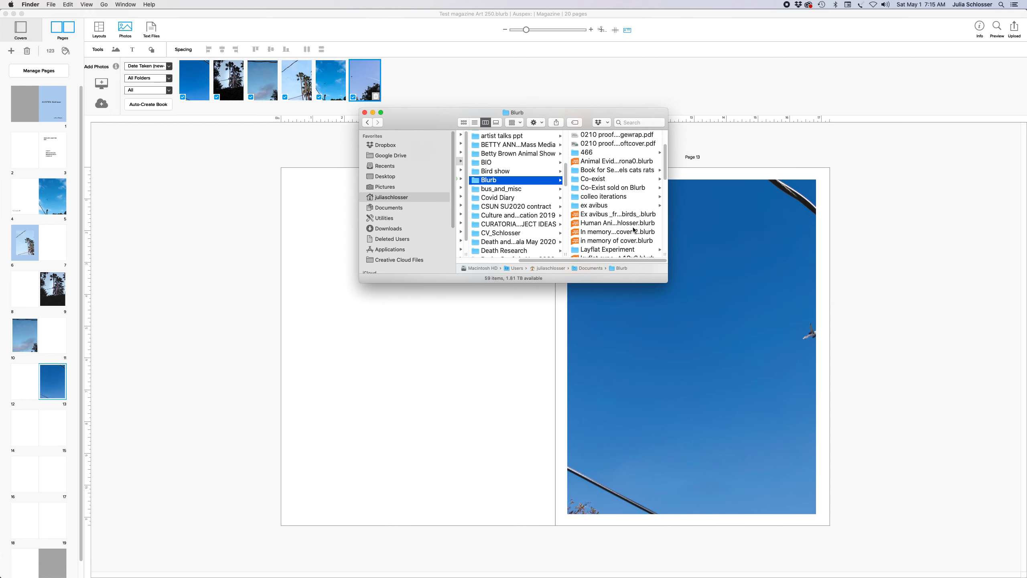
{"action": "scroll", "coordinate": [634, 230], "scroll_direction": "up", "scroll_amount": 3}
{"action": "scroll", "coordinate": [634, 228], "scroll_direction": "down", "scroll_amount": 2}
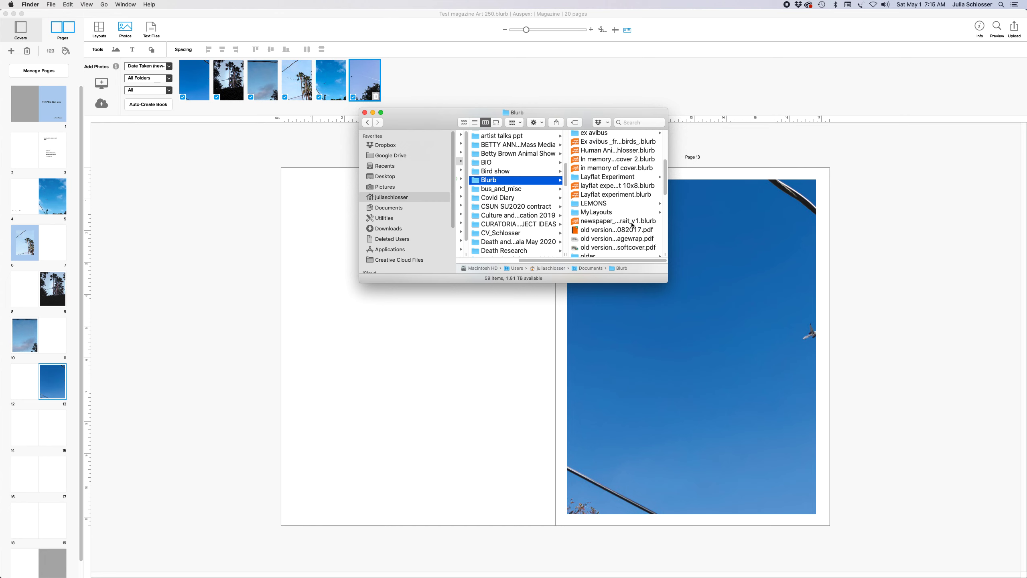
{"action": "scroll", "coordinate": [628, 218], "scroll_direction": "down", "scroll_amount": 3}
{"action": "left_click", "coordinate": [617, 159]}
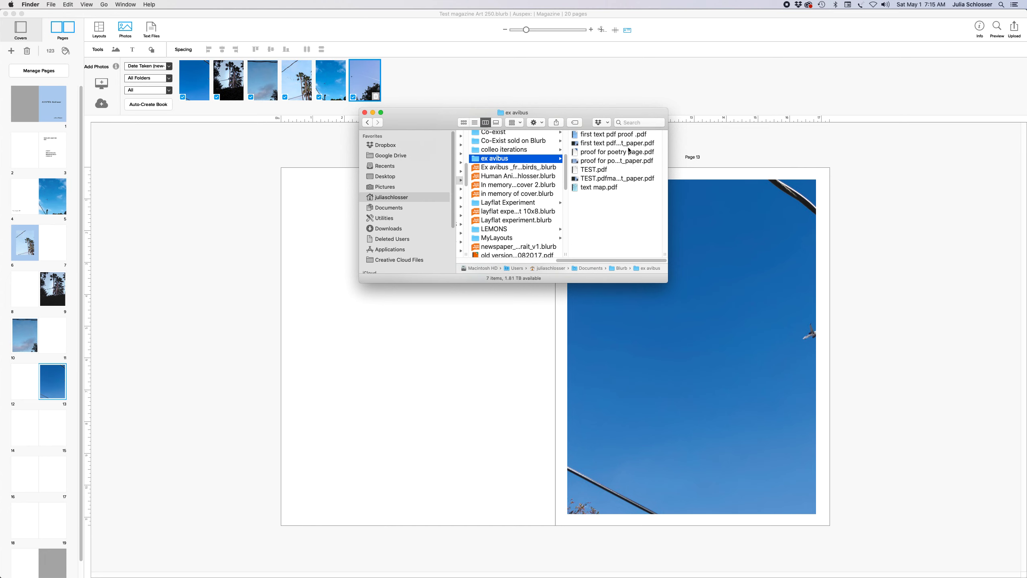
{"action": "left_click", "coordinate": [627, 145]}
{"action": "double_click", "coordinate": [519, 168]}
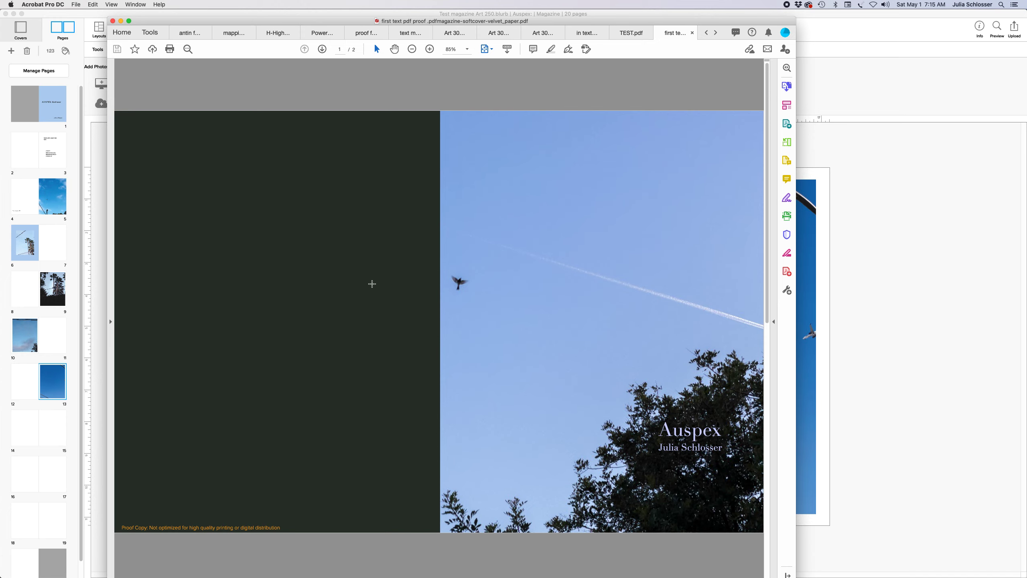
Scroll back and forth between the two cover proof pages, then shrink the Acrobat window
{"action": "scroll", "coordinate": [480, 231], "scroll_direction": "down", "scroll_amount": 3}
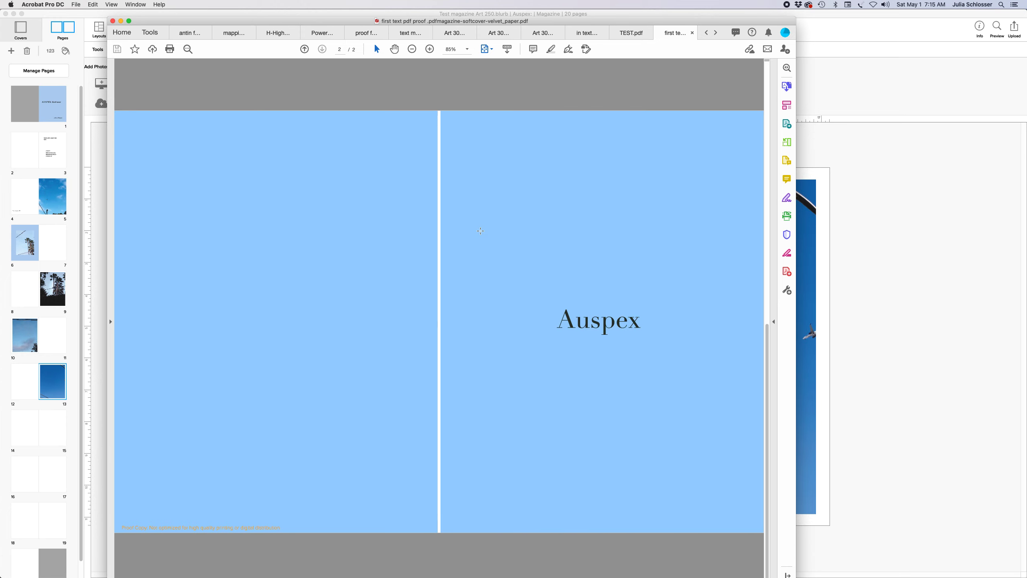
{"action": "scroll", "coordinate": [480, 231], "scroll_direction": "up", "scroll_amount": 3}
{"action": "scroll", "coordinate": [480, 231], "scroll_direction": "down", "scroll_amount": 3}
{"action": "scroll", "coordinate": [480, 231], "scroll_direction": "up", "scroll_amount": 3}
{"action": "scroll", "coordinate": [480, 231], "scroll_direction": "down", "scroll_amount": 3}
{"action": "scroll", "coordinate": [514, 240], "scroll_direction": "up", "scroll_amount": 3}
{"action": "scroll", "coordinate": [513, 240], "scroll_direction": "down", "scroll_amount": 3}
{"action": "scroll", "coordinate": [513, 240], "scroll_direction": "up", "scroll_amount": 3}
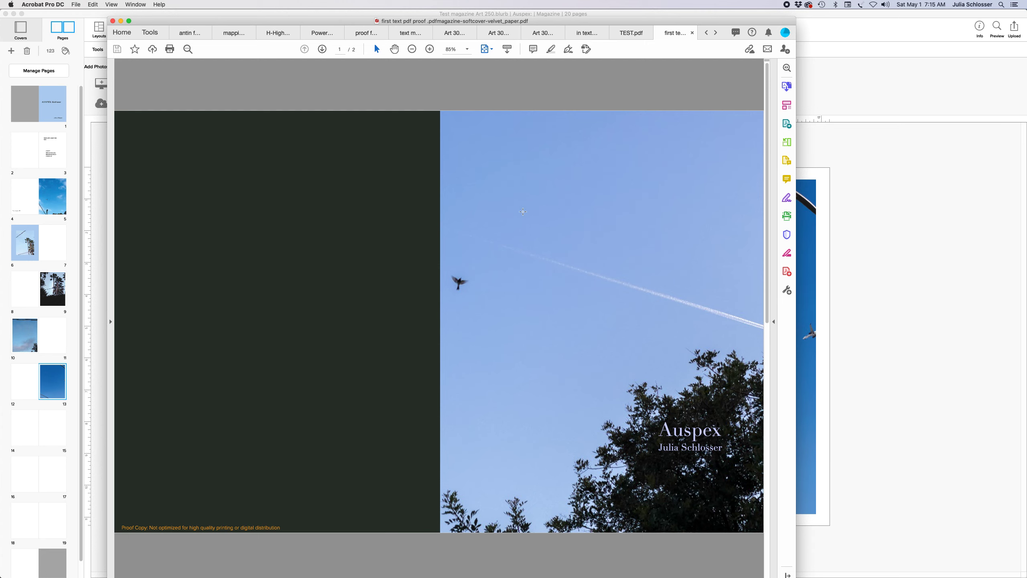
{"action": "scroll", "coordinate": [585, 233], "scroll_direction": "down", "scroll_amount": 3}
{"action": "scroll", "coordinate": [542, 188], "scroll_direction": "up", "scroll_amount": 3}
{"action": "scroll", "coordinate": [525, 315], "scroll_direction": "down", "scroll_amount": 3}
{"action": "scroll", "coordinate": [524, 314], "scroll_direction": "up", "scroll_amount": 3}
{"action": "left_click_drag", "start_coordinate": [701, 78], "coordinate": [675, 158]}
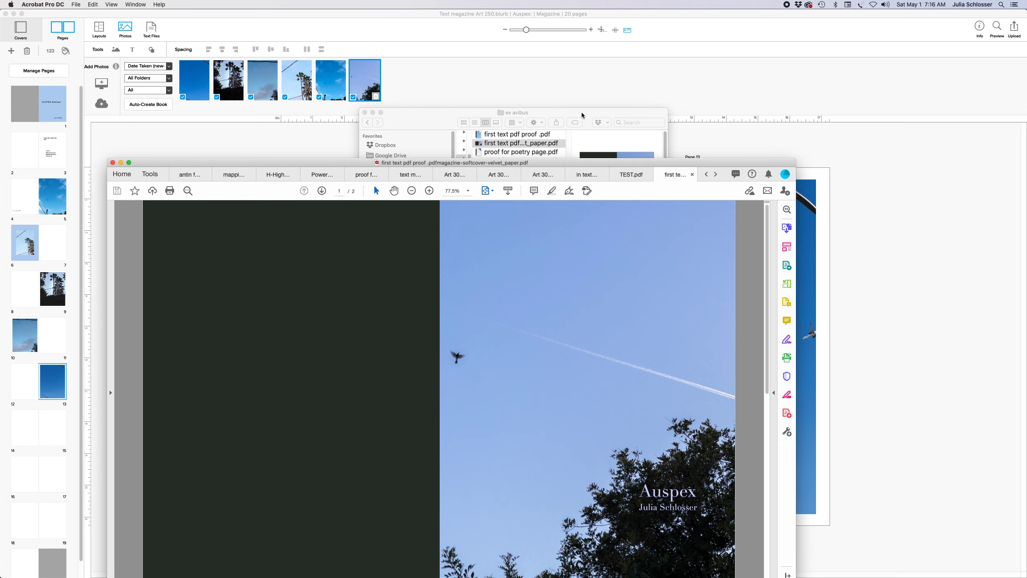
Open 'first text pdf proof.pdf' from the ex avibus Finder window in Acrobat
{"action": "left_click", "coordinate": [574, 121]}
{"action": "double_click", "coordinate": [545, 134]}
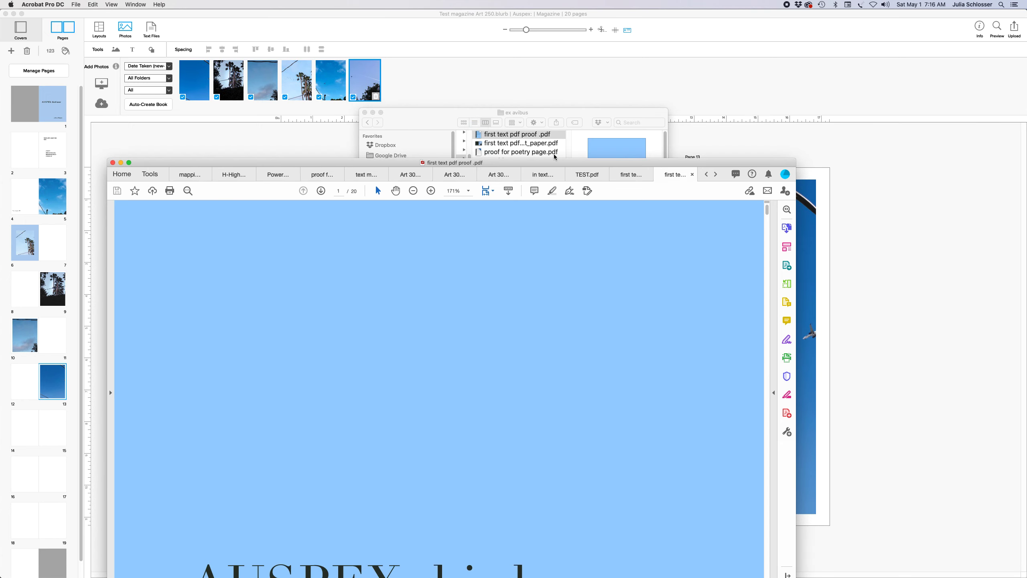
{"action": "left_click_drag", "start_coordinate": [580, 163], "coordinate": [582, 28]}
Page through the interior proof's title, artist statement and photo pages to page 5's sky photo
{"action": "scroll", "coordinate": [532, 218], "scroll_direction": "down", "scroll_amount": 10}
{"action": "scroll", "coordinate": [572, 222], "scroll_direction": "down", "scroll_amount": 5}
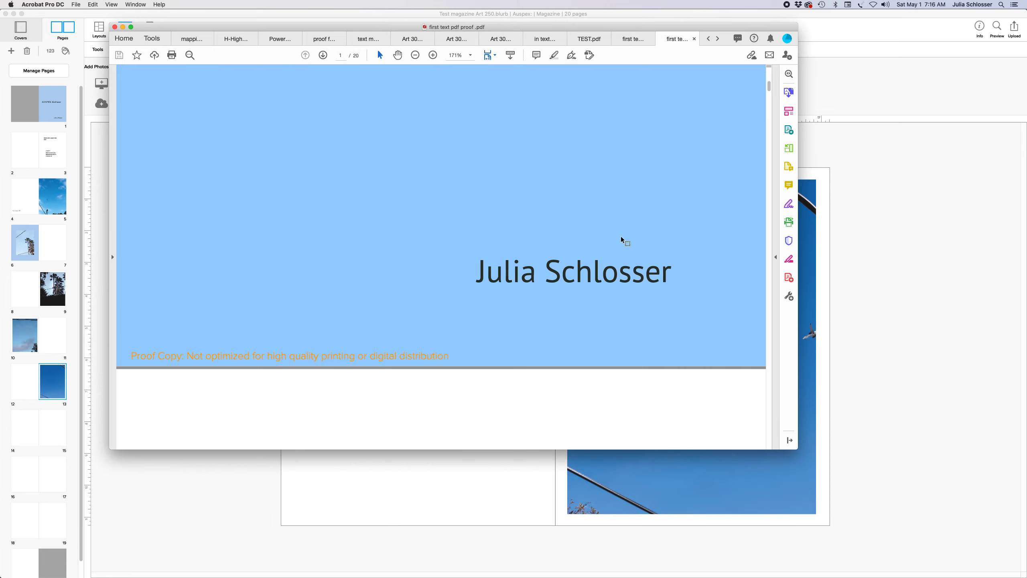
{"action": "scroll", "coordinate": [653, 254], "scroll_direction": "down", "scroll_amount": 5}
{"action": "scroll", "coordinate": [653, 254], "scroll_direction": "down", "scroll_amount": 10}
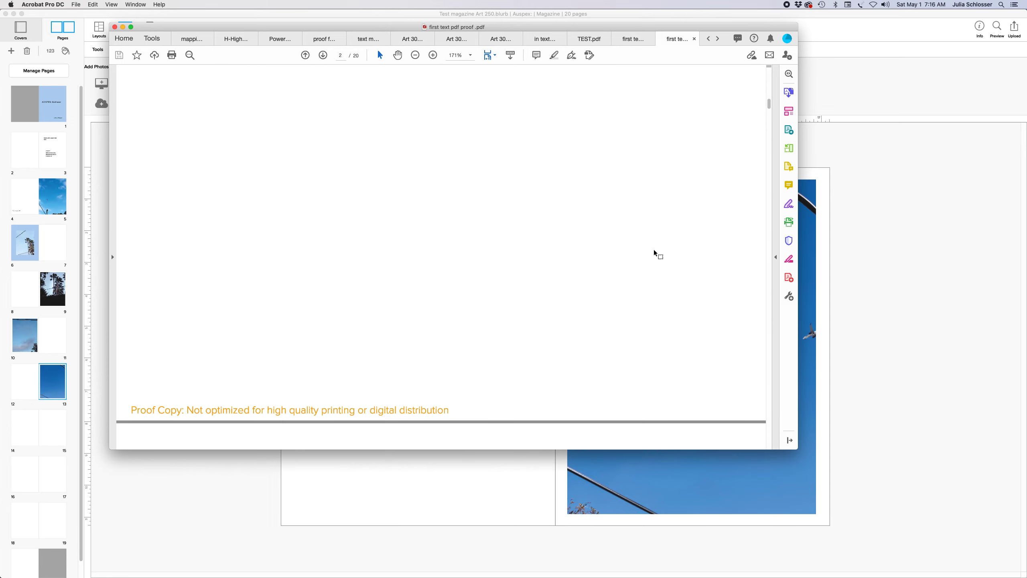
{"action": "scroll", "coordinate": [654, 254], "scroll_direction": "down", "scroll_amount": 8}
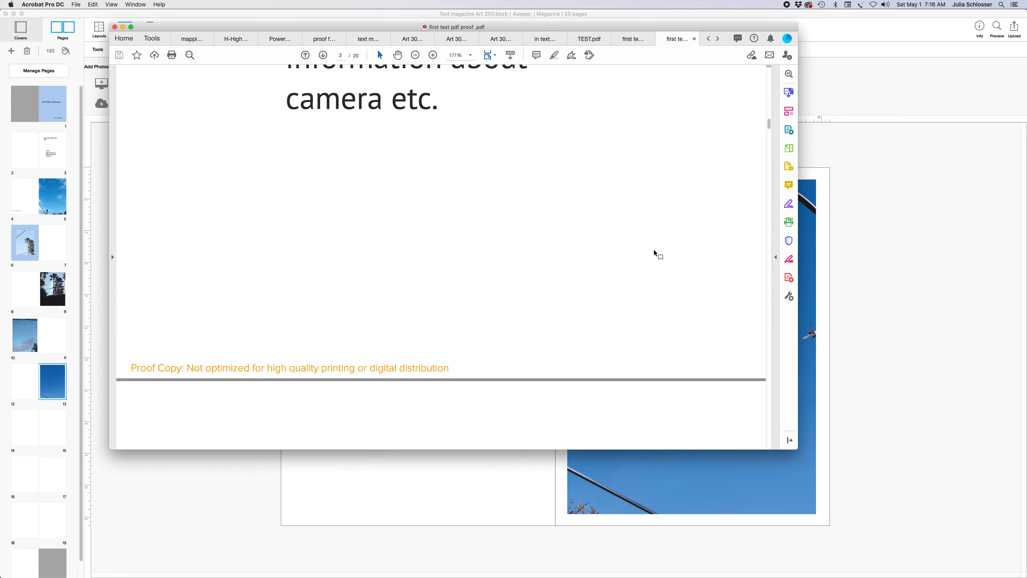
{"action": "scroll", "coordinate": [654, 255], "scroll_direction": "up", "scroll_amount": 6}
{"action": "scroll", "coordinate": [654, 253], "scroll_direction": "up", "scroll_amount": 4}
{"action": "scroll", "coordinate": [654, 253], "scroll_direction": "down", "scroll_amount": 10}
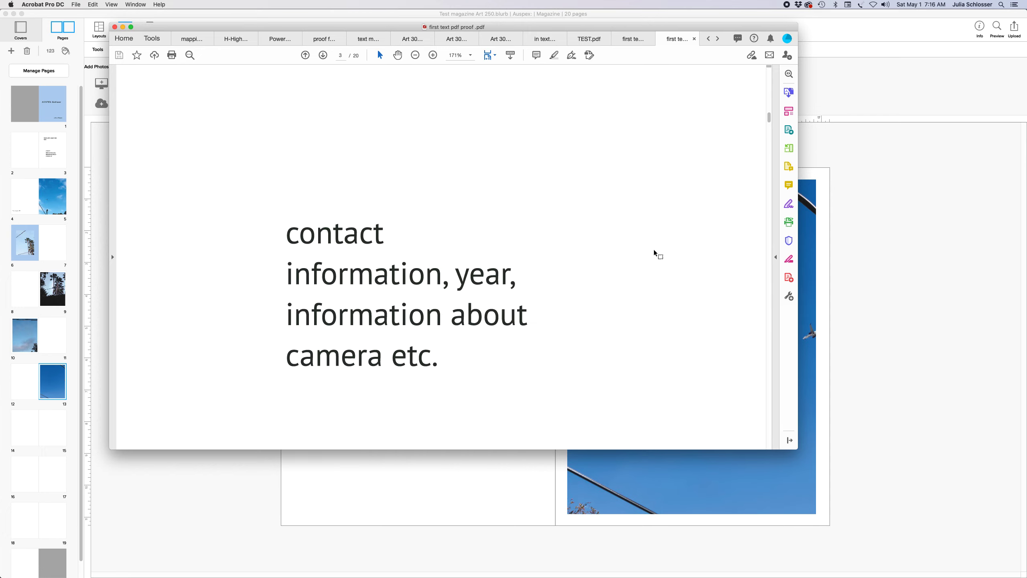
{"action": "scroll", "coordinate": [655, 253], "scroll_direction": "down", "scroll_amount": 5}
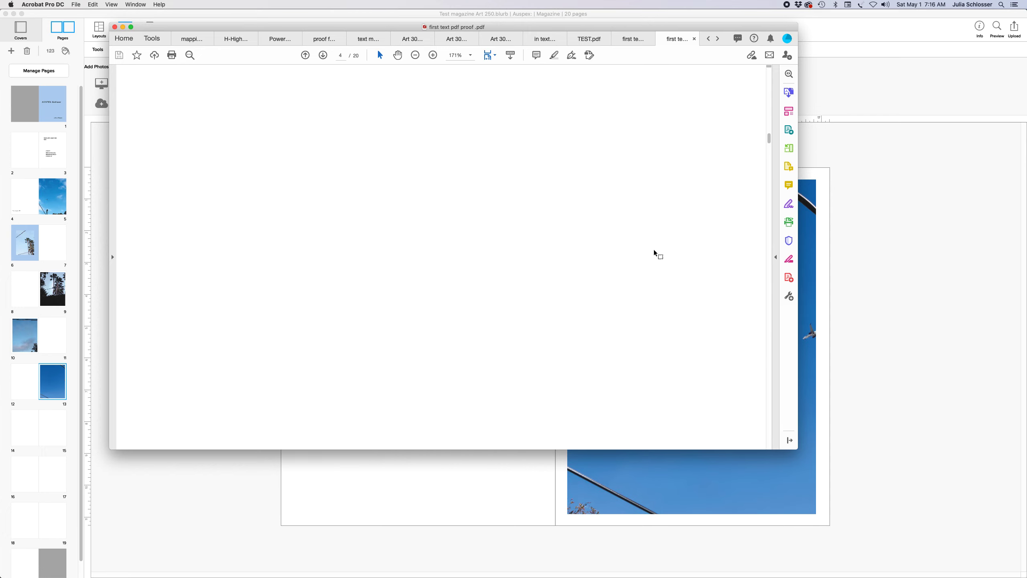
{"action": "scroll", "coordinate": [655, 253], "scroll_direction": "down", "scroll_amount": 10}
{"action": "scroll", "coordinate": [655, 251], "scroll_direction": "down", "scroll_amount": 3}
{"action": "scroll", "coordinate": [654, 242], "scroll_direction": "up", "scroll_amount": 8}
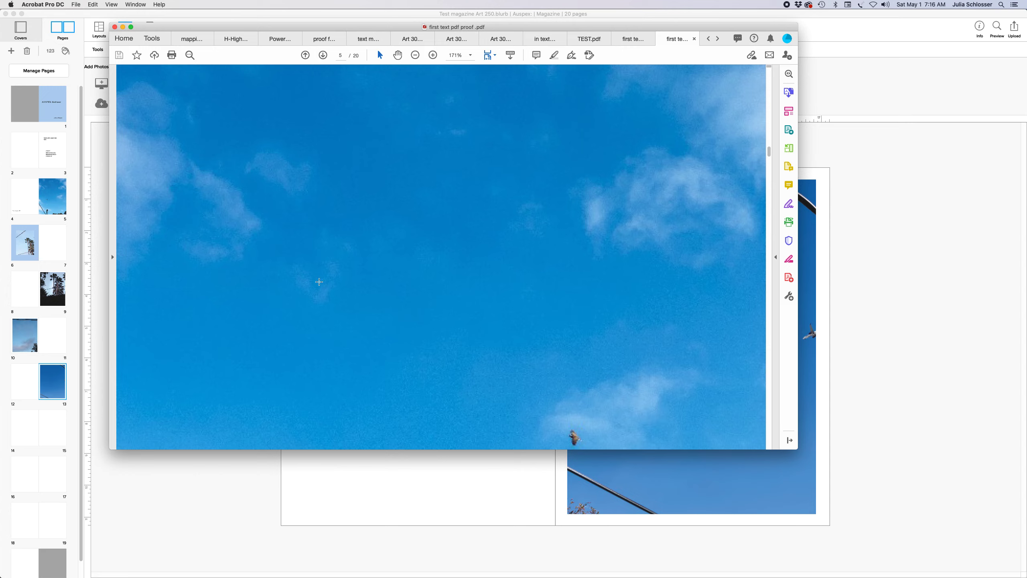
Bring BookWright back in front of Acrobat, showing the pages 12–13 spread
{"action": "left_click", "coordinate": [387, 492]}
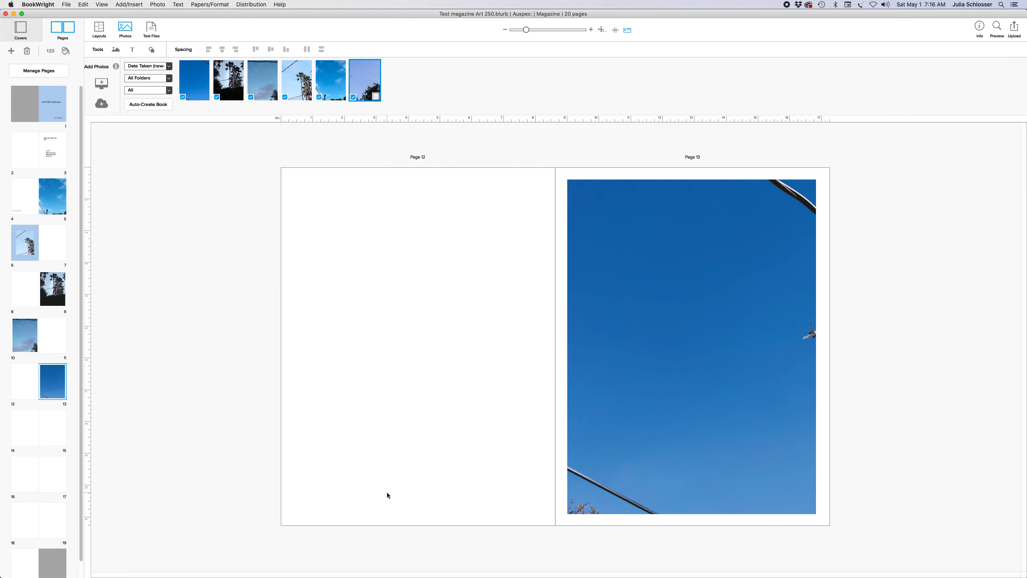